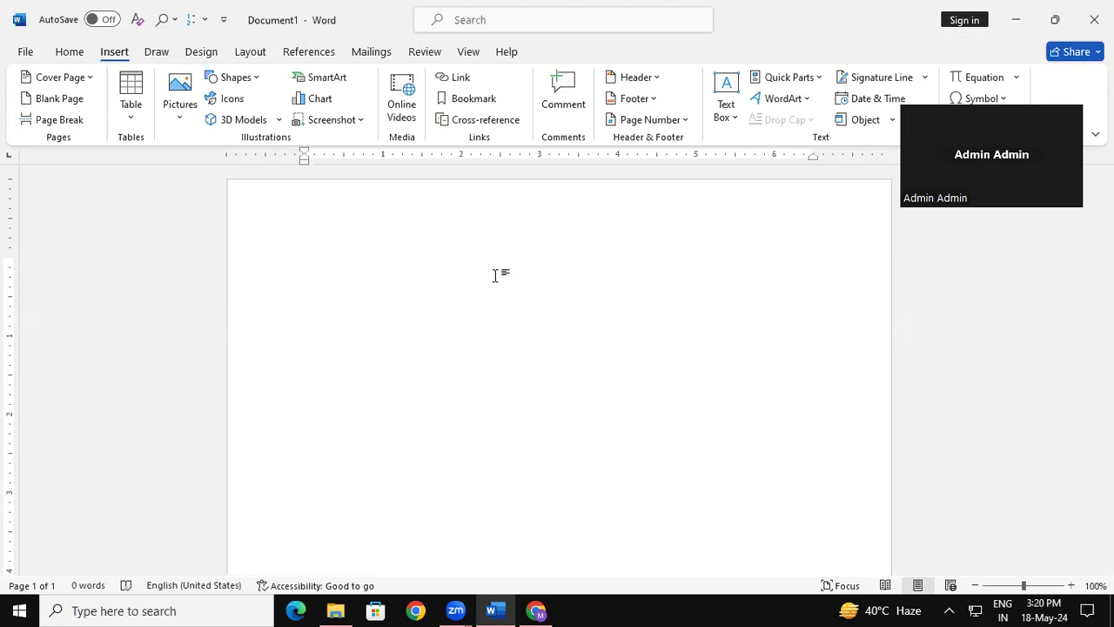
Insert a hyperlink to the existing Excel file Book1.xlsx in the Documents folder.
{"action": "key", "text": "ctrl+k"}
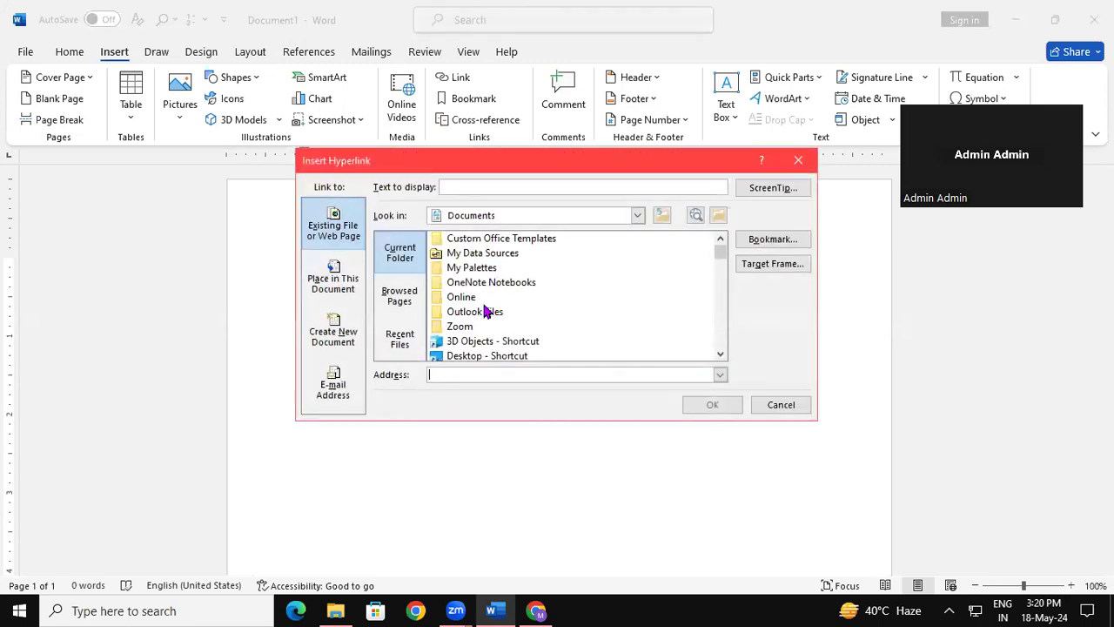
{"action": "left_click", "coordinate": [720, 355]}
{"action": "left_click", "coordinate": [722, 355]}
{"action": "left_click", "coordinate": [722, 355]}
{"action": "left_click", "coordinate": [722, 355]}
{"action": "left_click", "coordinate": [722, 355]}
{"action": "left_click", "coordinate": [723, 355]}
{"action": "left_click", "coordinate": [722, 355]}
{"action": "left_click", "coordinate": [722, 355]}
{"action": "left_click", "coordinate": [722, 355]}
{"action": "left_click", "coordinate": [722, 355]}
{"action": "left_click", "coordinate": [723, 355]}
{"action": "left_click", "coordinate": [722, 355]}
{"action": "left_click", "coordinate": [722, 355]}
{"action": "left_click", "coordinate": [722, 355]}
{"action": "left_click", "coordinate": [722, 355]}
{"action": "left_click", "coordinate": [722, 355]}
{"action": "left_click", "coordinate": [722, 355]}
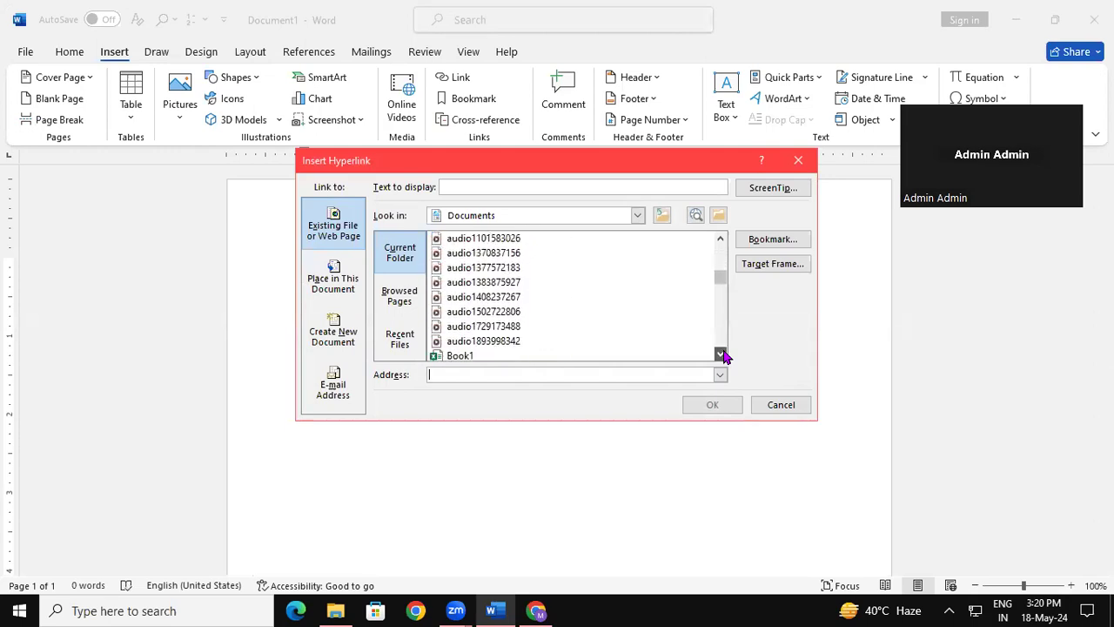
{"action": "double_click", "coordinate": [722, 355]}
{"action": "double_click", "coordinate": [722, 355]}
{"action": "left_click", "coordinate": [722, 355]}
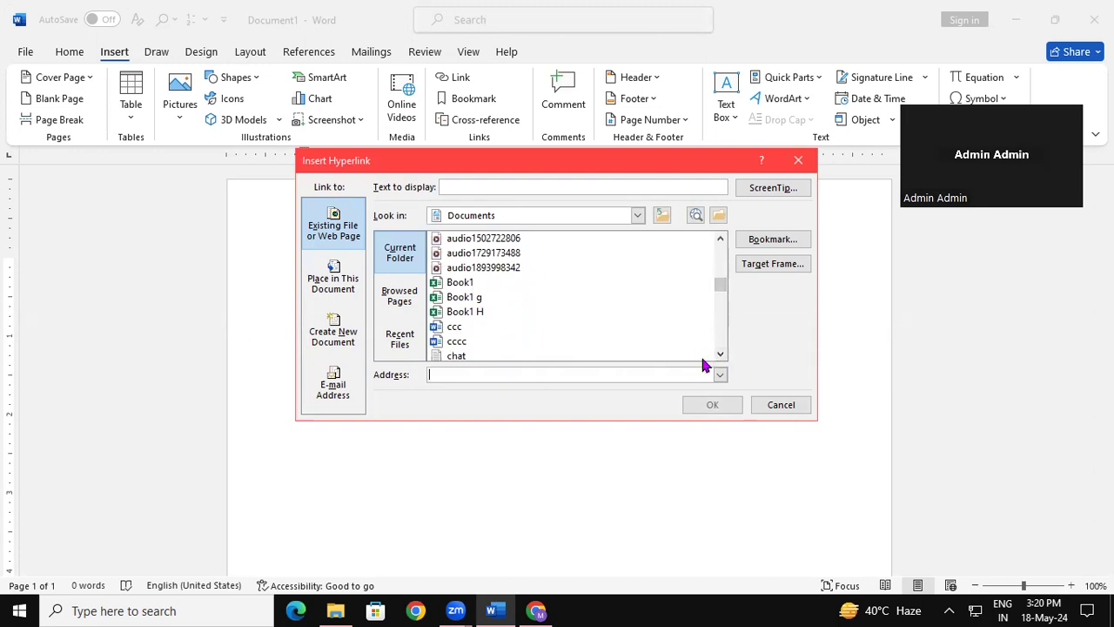
{"action": "left_click", "coordinate": [487, 287]}
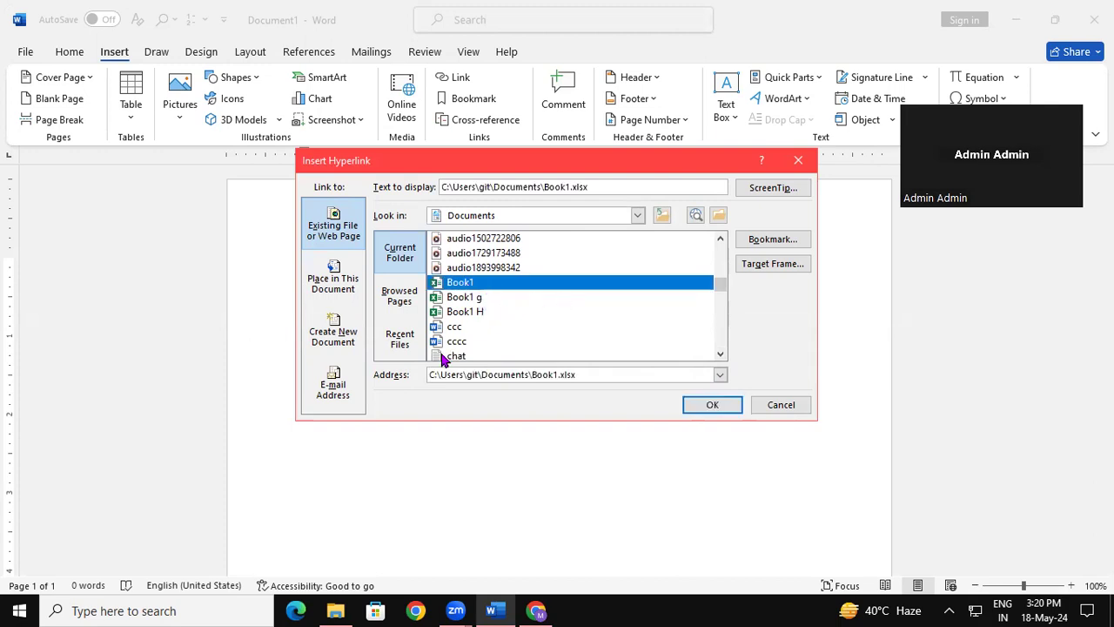
{"action": "left_click", "coordinate": [734, 409]}
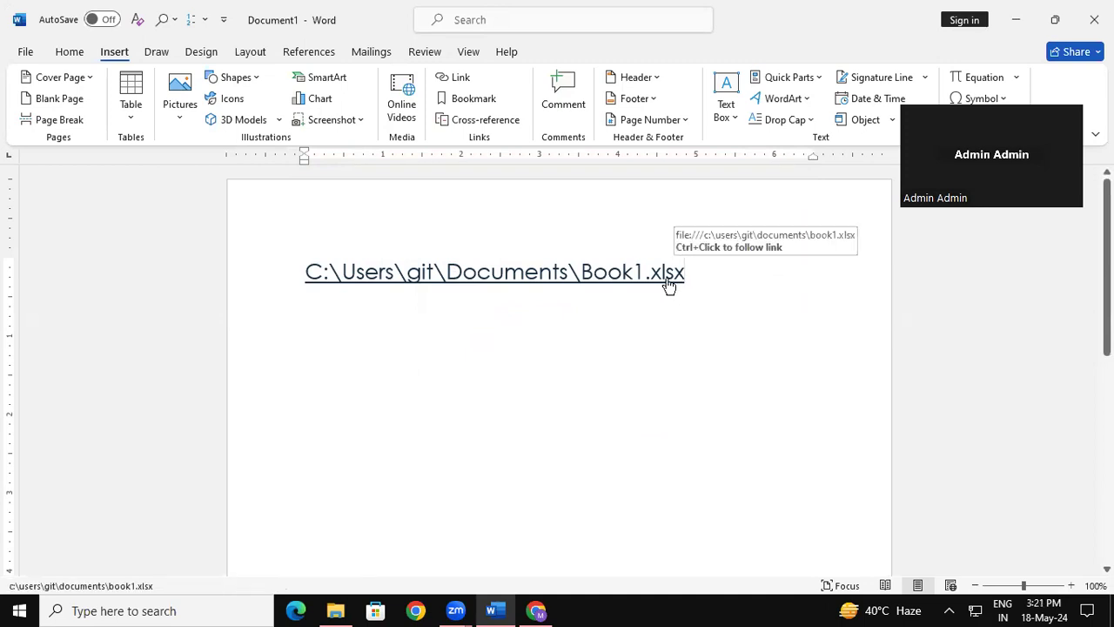
Follow the Book1.xlsx hyperlink, allow it to open despite the security notice, and close the workbook.
{"action": "key", "text": "shift+Home"}
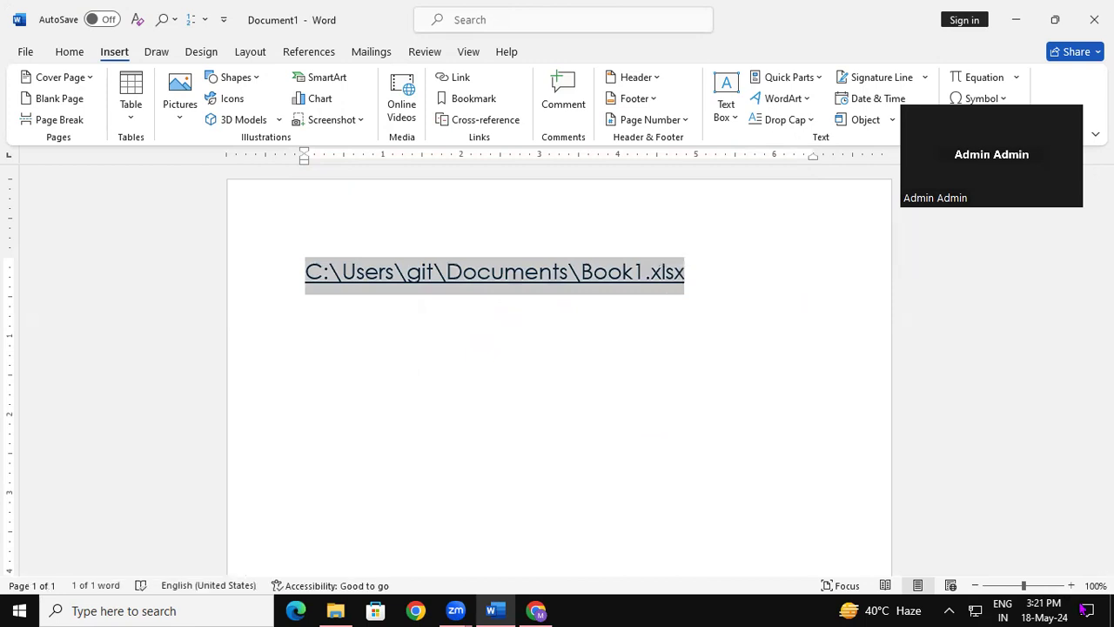
{"action": "left_click", "coordinate": [653, 275], "text": "ctrl"}
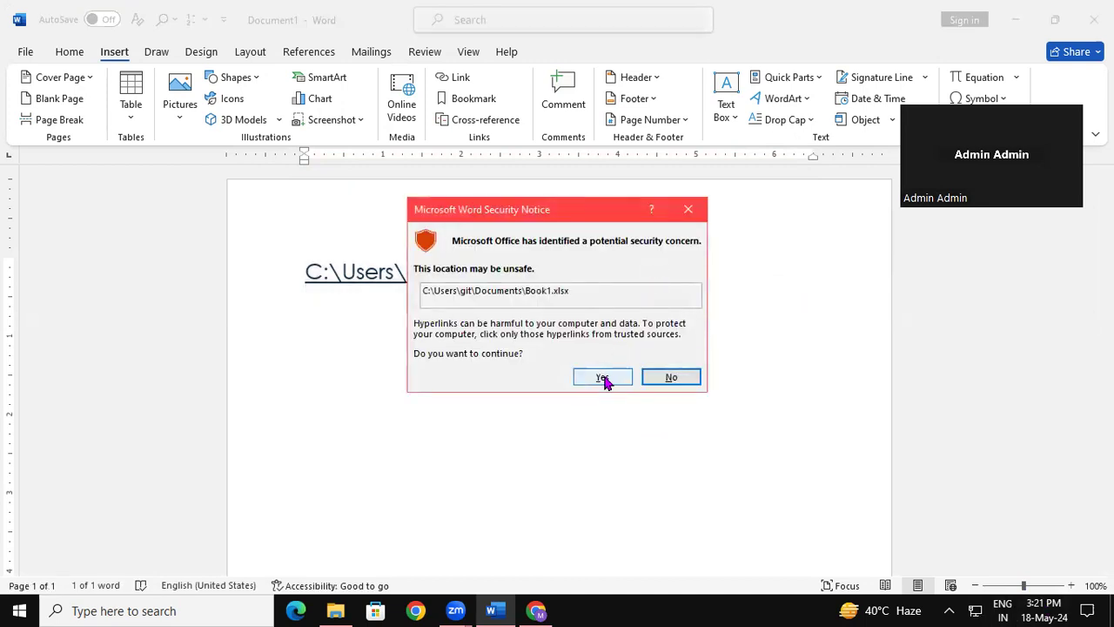
{"action": "left_click", "coordinate": [603, 378]}
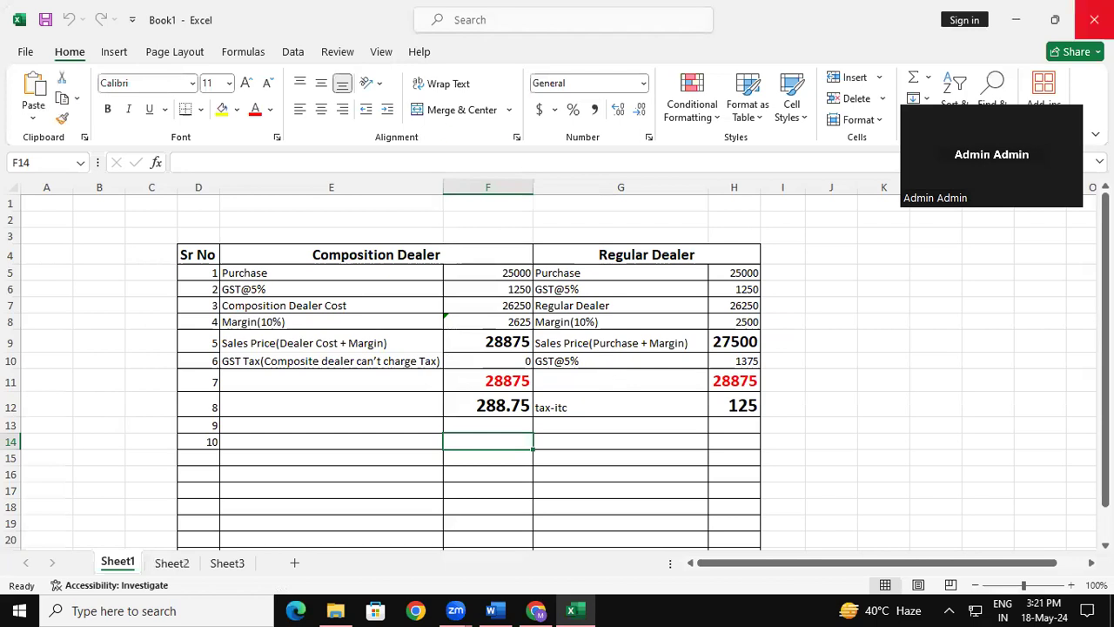
{"action": "left_click", "coordinate": [1094, 19]}
Clear the document and insert a hyperlink to INTRODUCTION OF POWERPOINT.pptx from the Documents folder.
{"action": "key", "text": "ctrl+a"}
{"action": "key", "text": "BackSpace"}
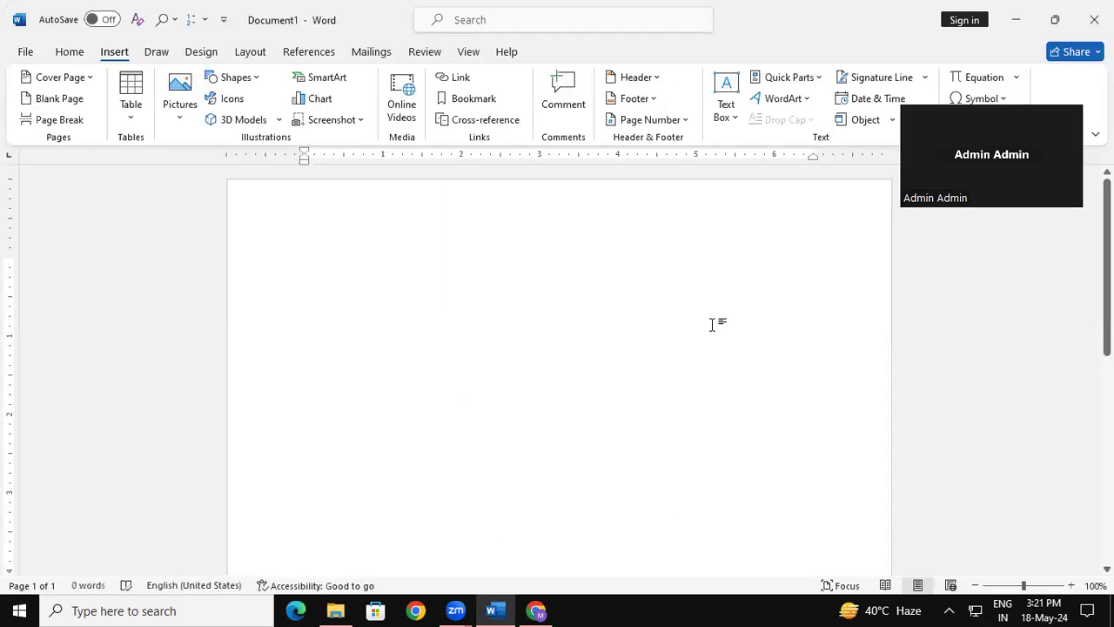
{"action": "key", "text": "ctrl+k"}
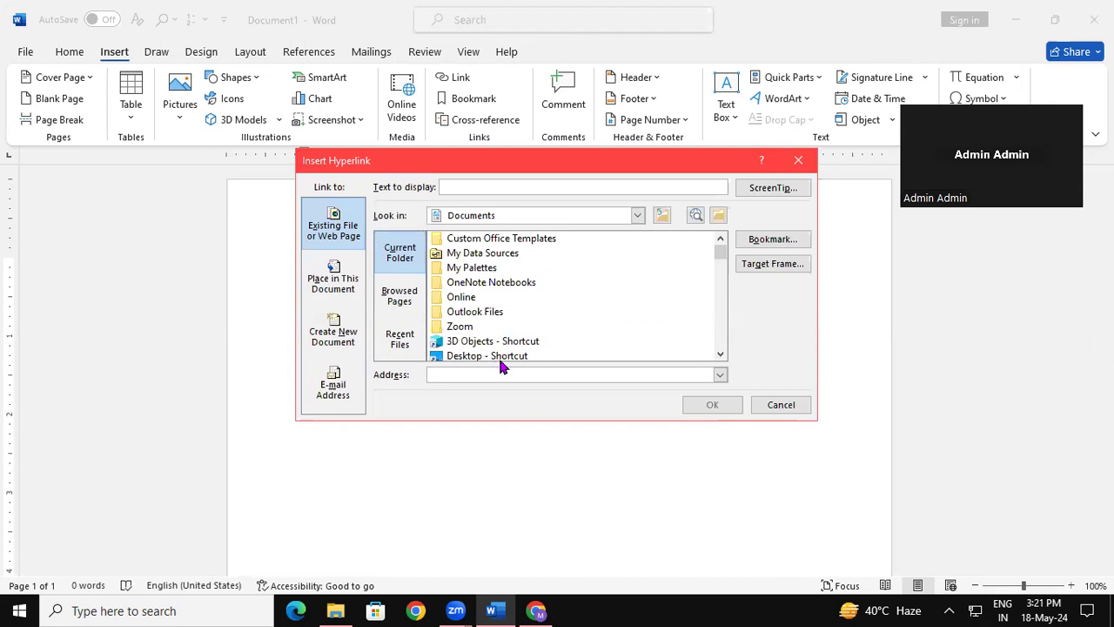
{"action": "left_click_drag", "start_coordinate": [722, 249], "coordinate": [721, 318]}
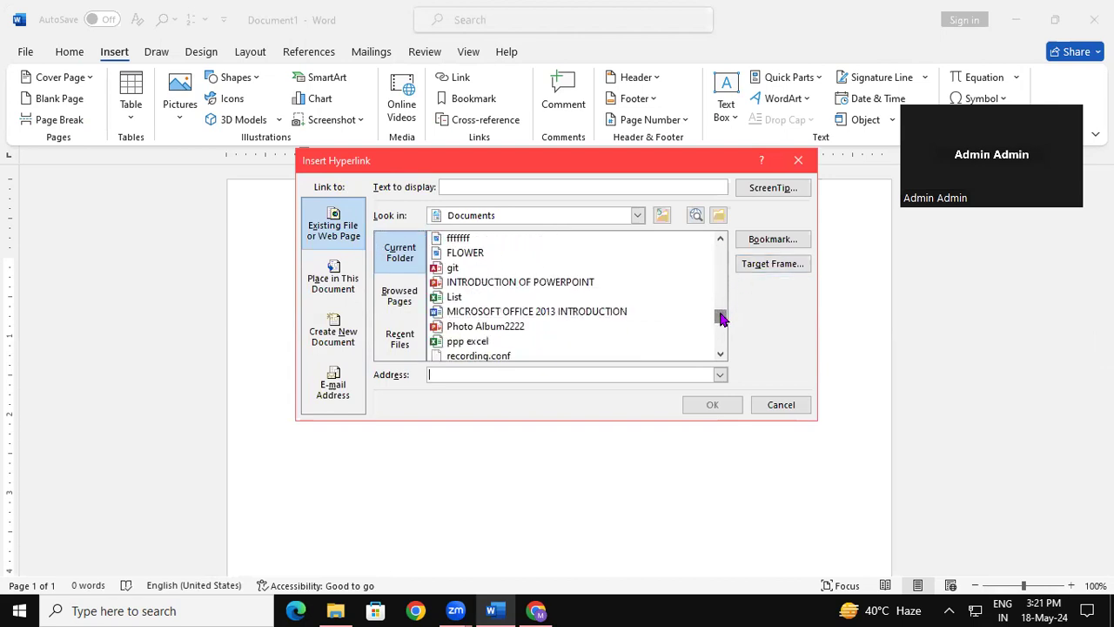
{"action": "left_click", "coordinate": [561, 284]}
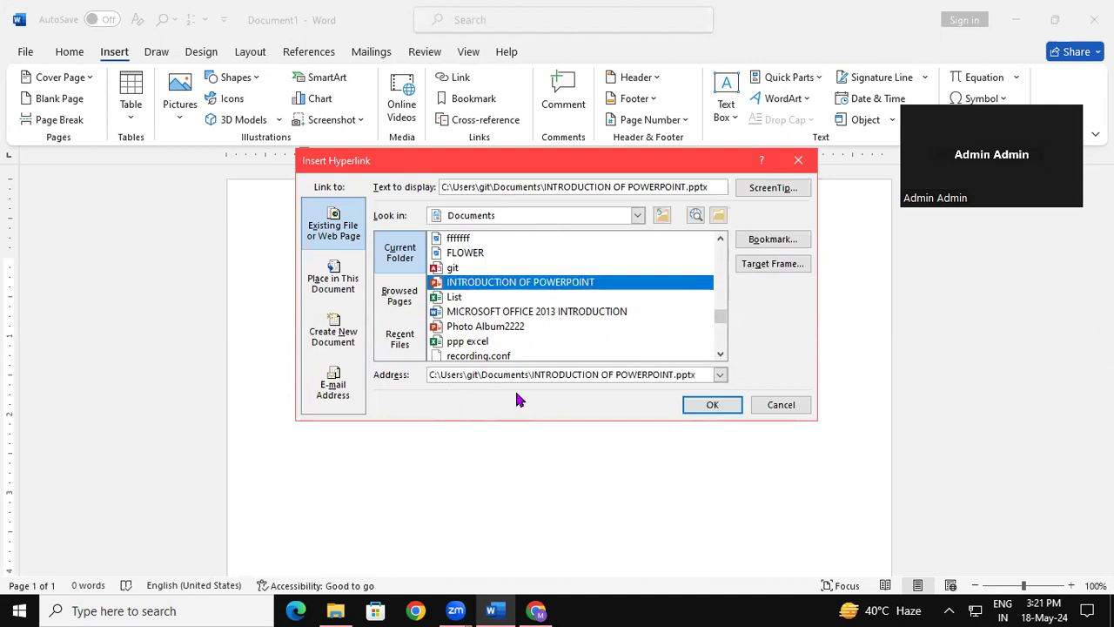
{"action": "left_click", "coordinate": [731, 404]}
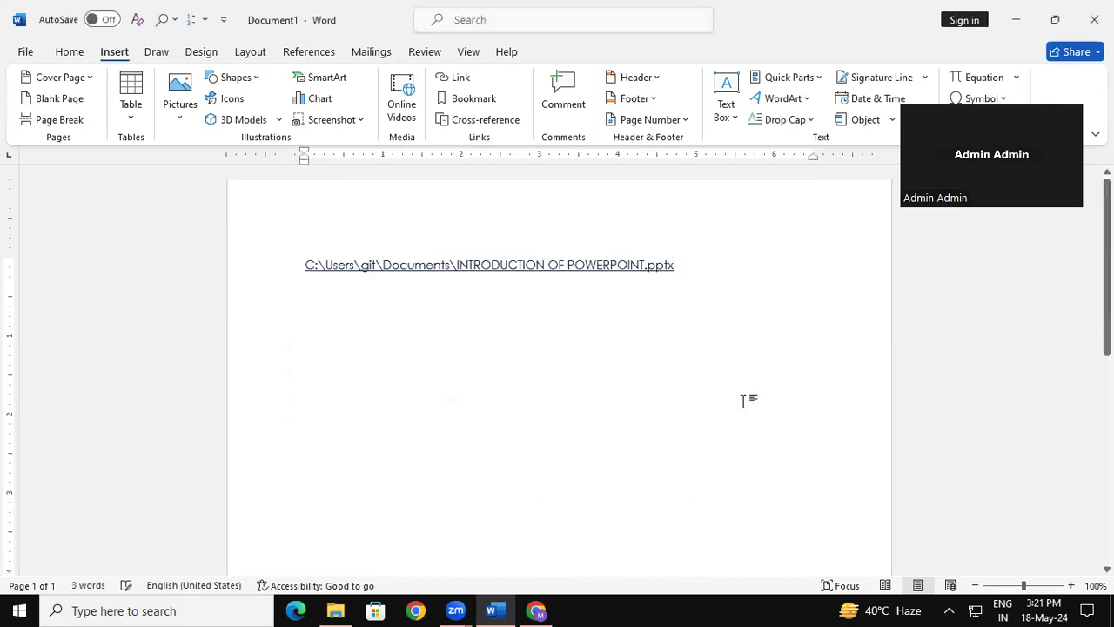
Follow the INTRODUCTION OF POWERPOINT.pptx hyperlink, allow it to open, and close the presentation.
{"action": "left_click", "coordinate": [653, 277], "text": "ctrl"}
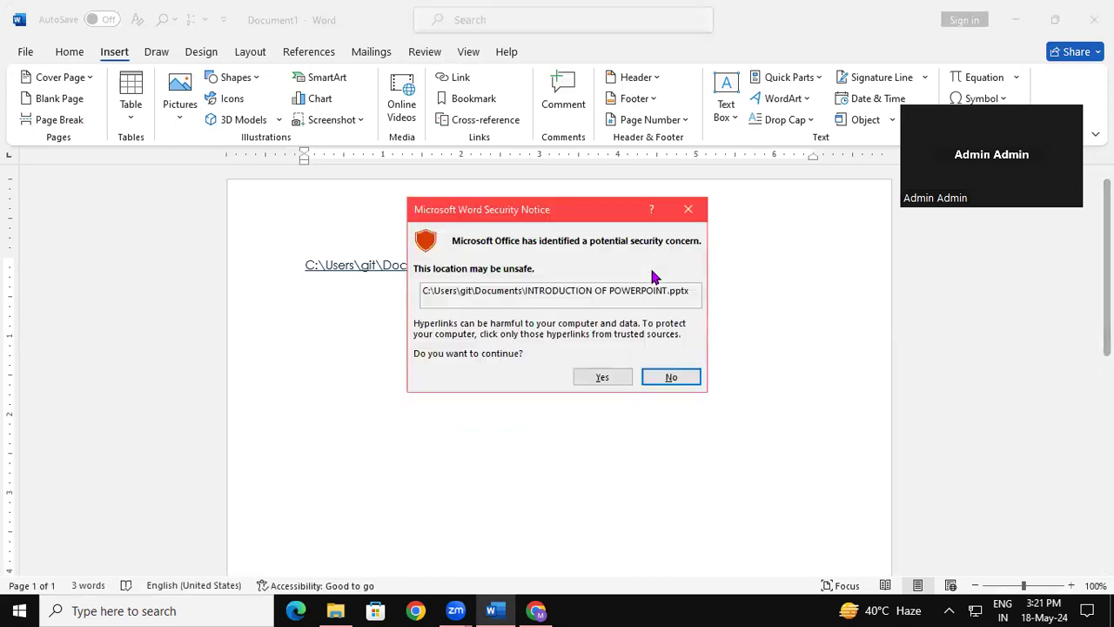
{"action": "left_click", "coordinate": [602, 378]}
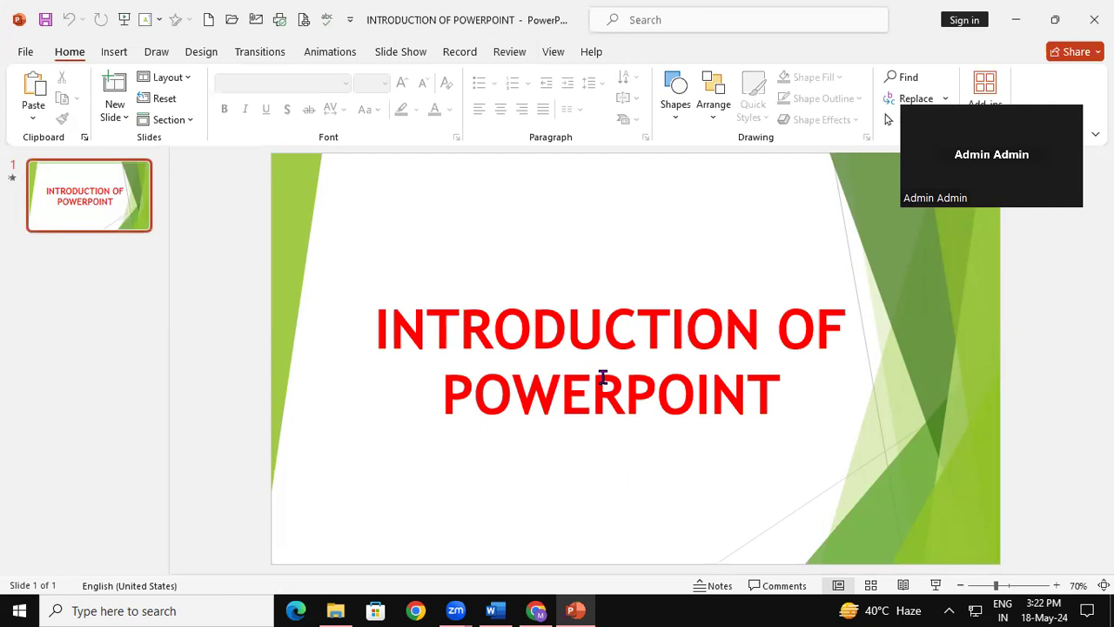
{"action": "left_click", "coordinate": [1094, 19]}
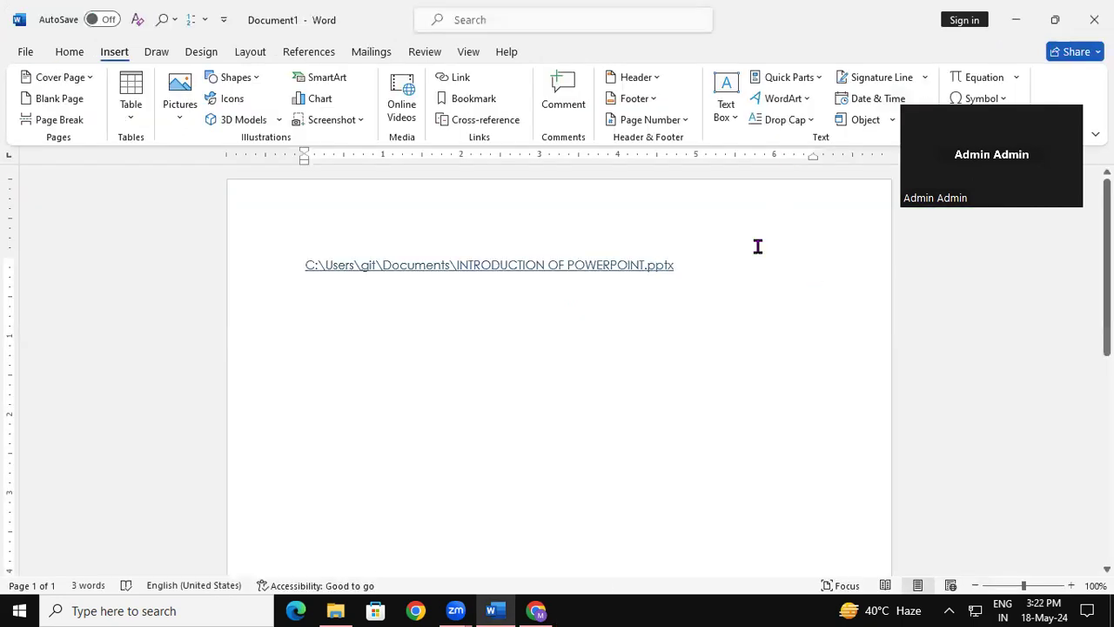
{"action": "left_click", "coordinate": [738, 279]}
{"action": "key", "text": "ctrl+a"}
{"action": "key", "text": "Delete"}
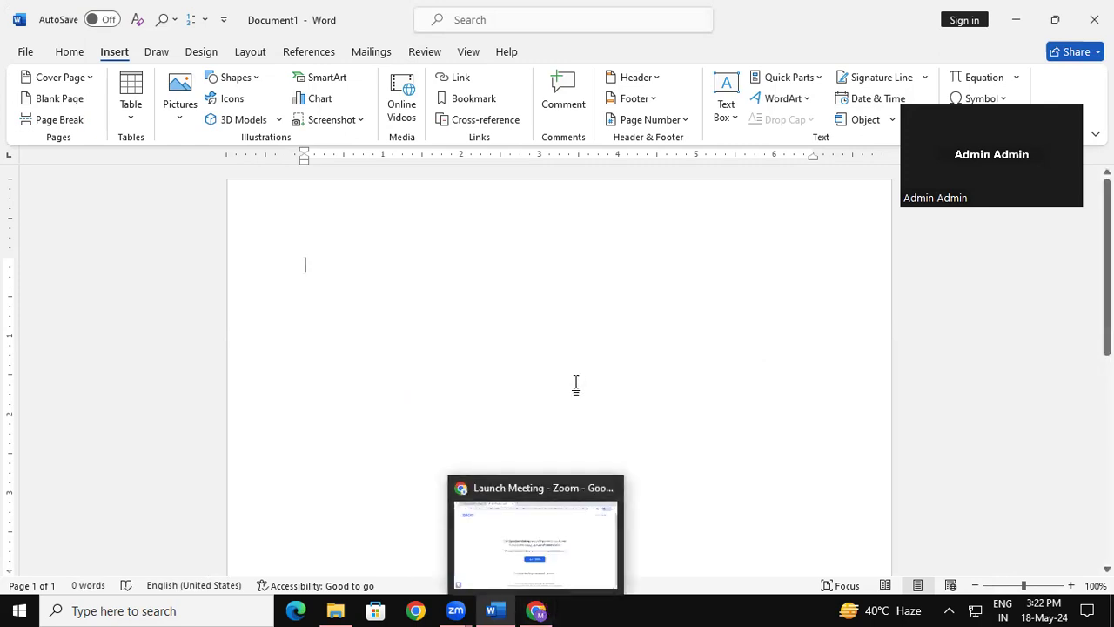
{"action": "key", "text": "ctrl+k"}
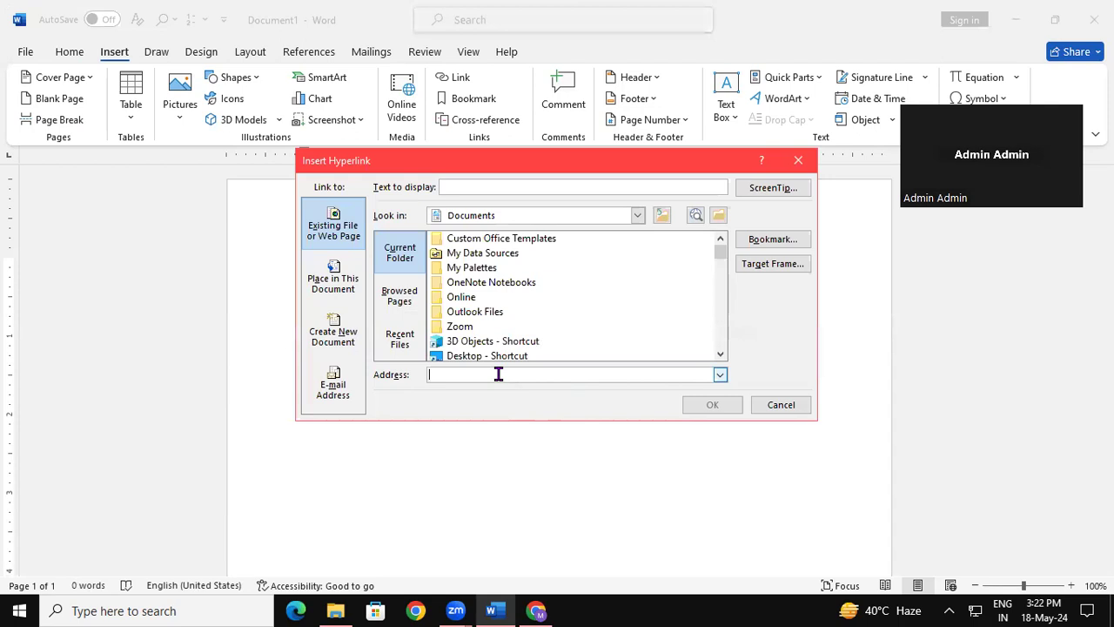
{"action": "type", "text": "https"}
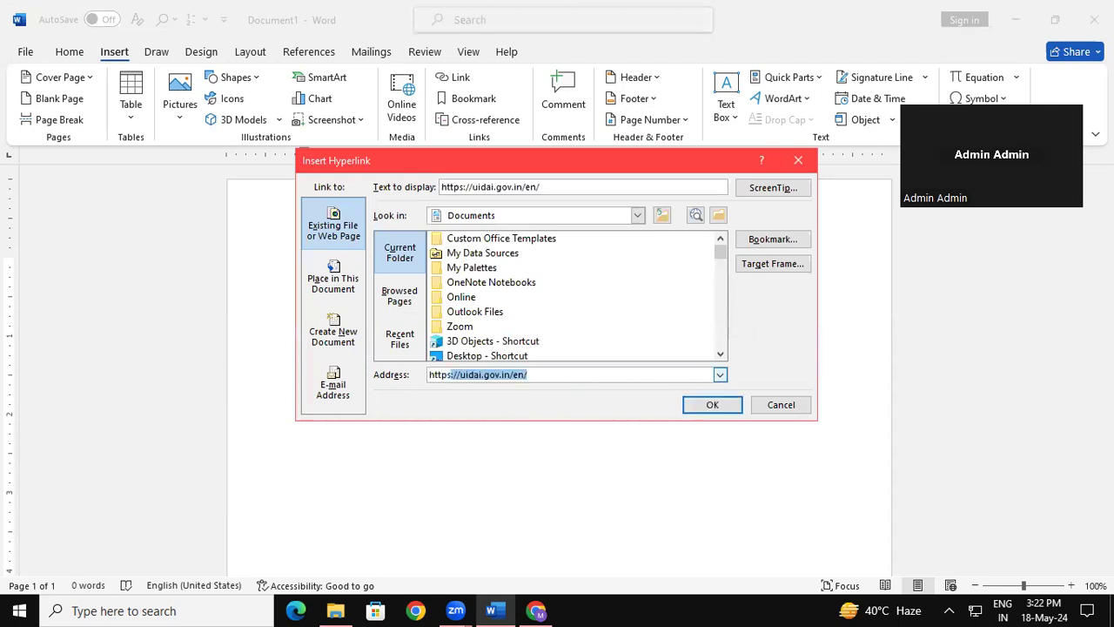
{"action": "type", "text": "://sark"}
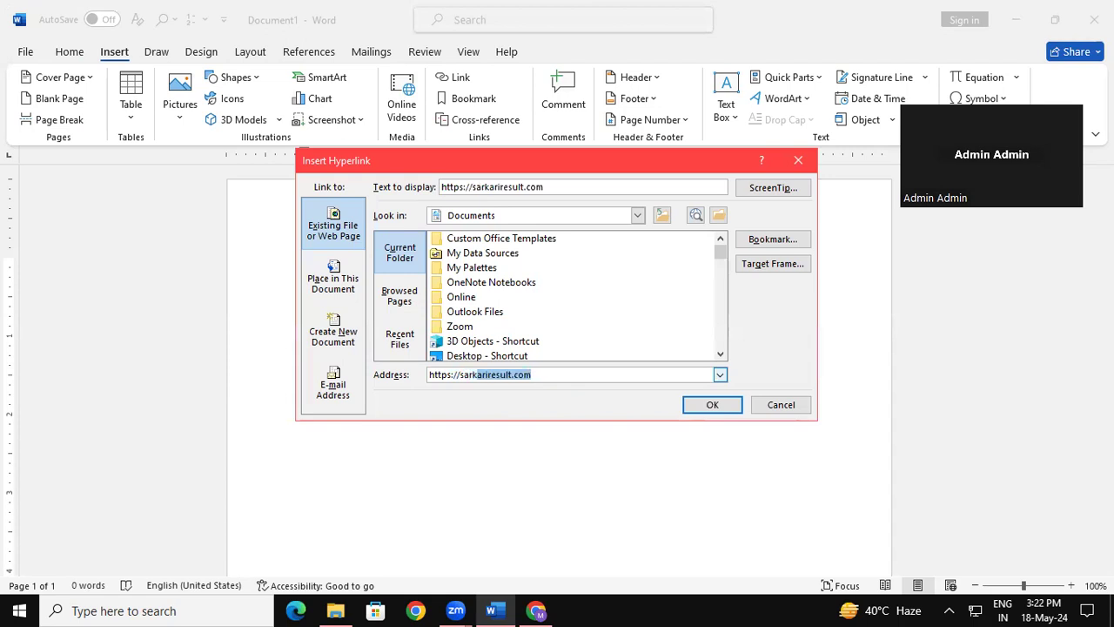
{"action": "type", "text": "arire"}
{"action": "left_click", "coordinate": [714, 405]}
Enlarge the web hyperlink's text by five font-size increments and follow it to the website, returning to the Word document.
{"action": "key", "text": "ctrl+a"}
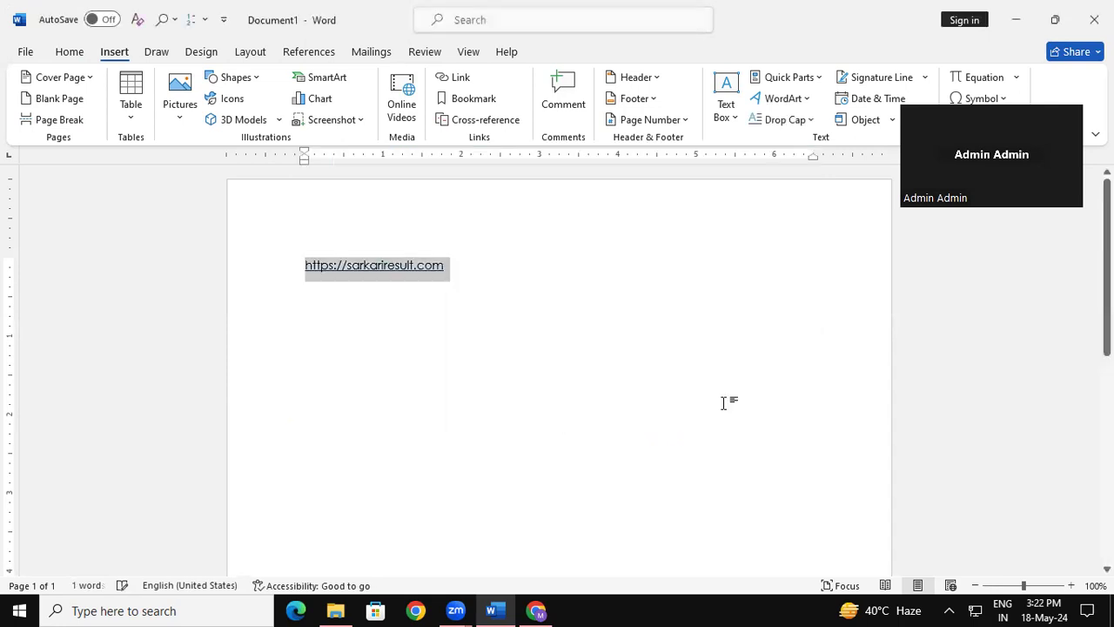
{"action": "key", "text": "ctrl+shift+period"}
{"action": "key", "text": "ctrl+shift+period"}
{"action": "key", "text": "ctrl+shift+period"}
{"action": "key", "text": "ctrl+shift+period"}
{"action": "key", "text": "ctrl+shift+period"}
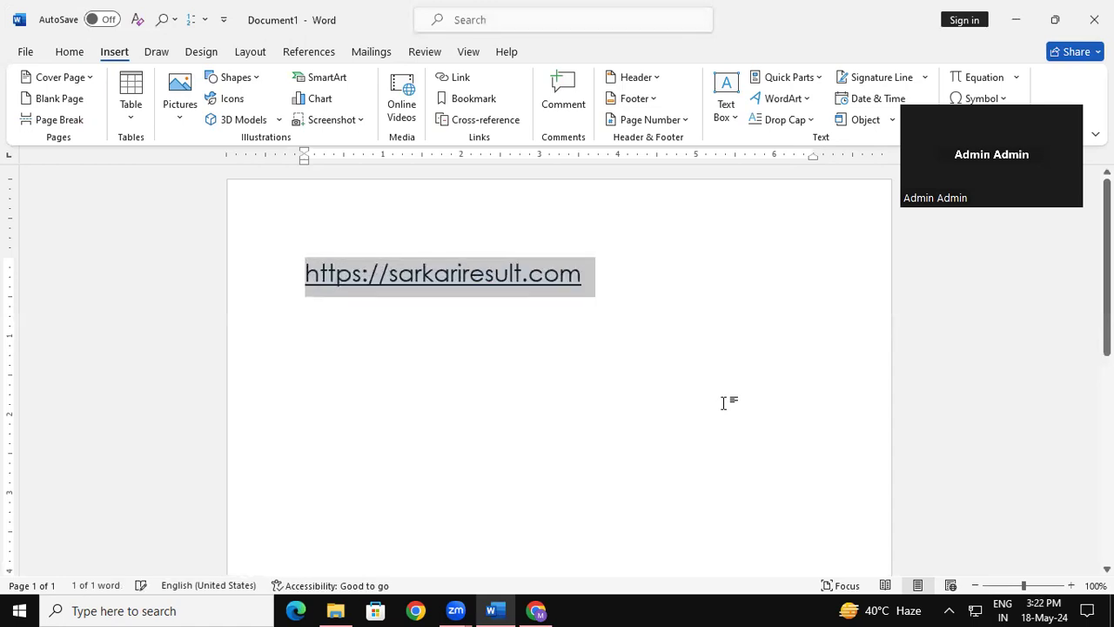
{"action": "left_click", "coordinate": [491, 283], "text": "ctrl"}
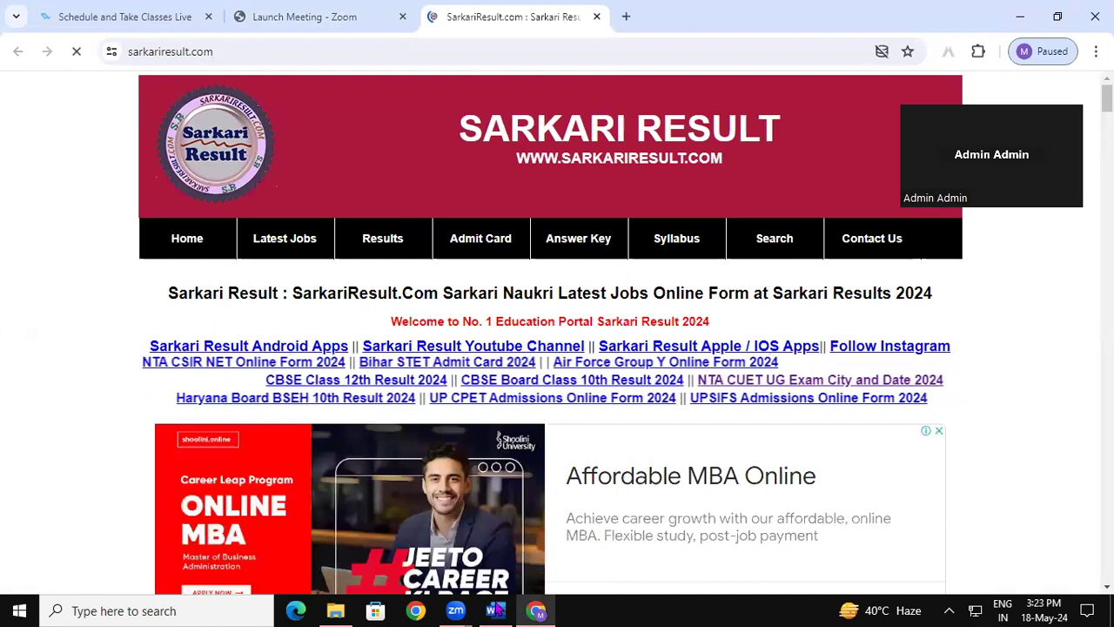
{"action": "key", "text": "alt+Tab"}
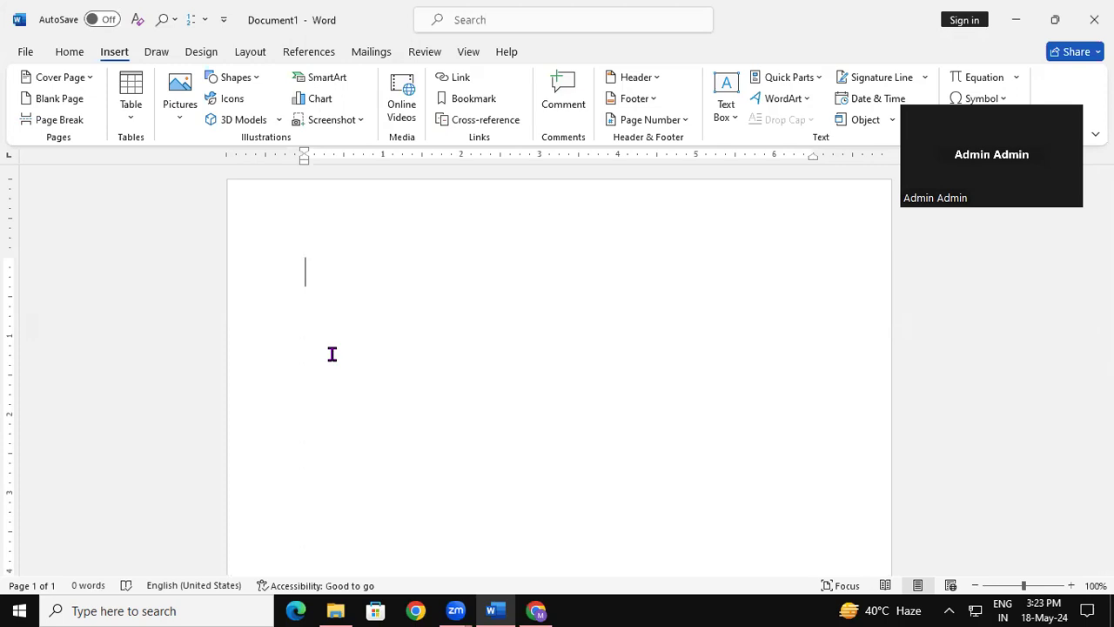
Generate 125 paragraphs of sample text in the empty document with =rand(125).
{"action": "type", "text": "=ra"}
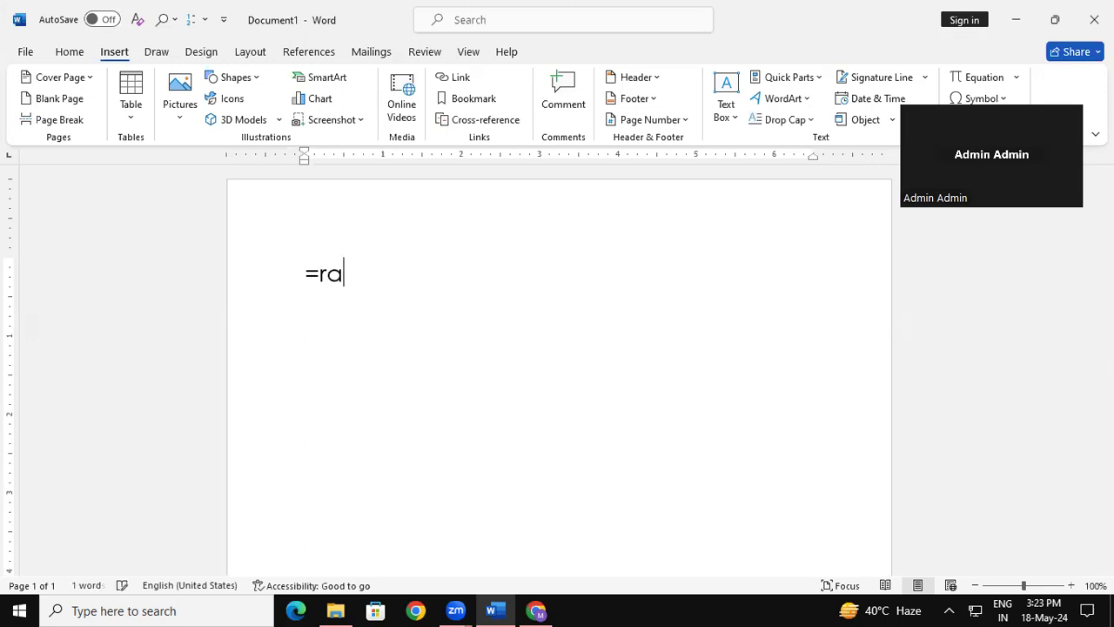
{"action": "type", "text": "nd(125)"}
{"action": "key", "text": "Return"}
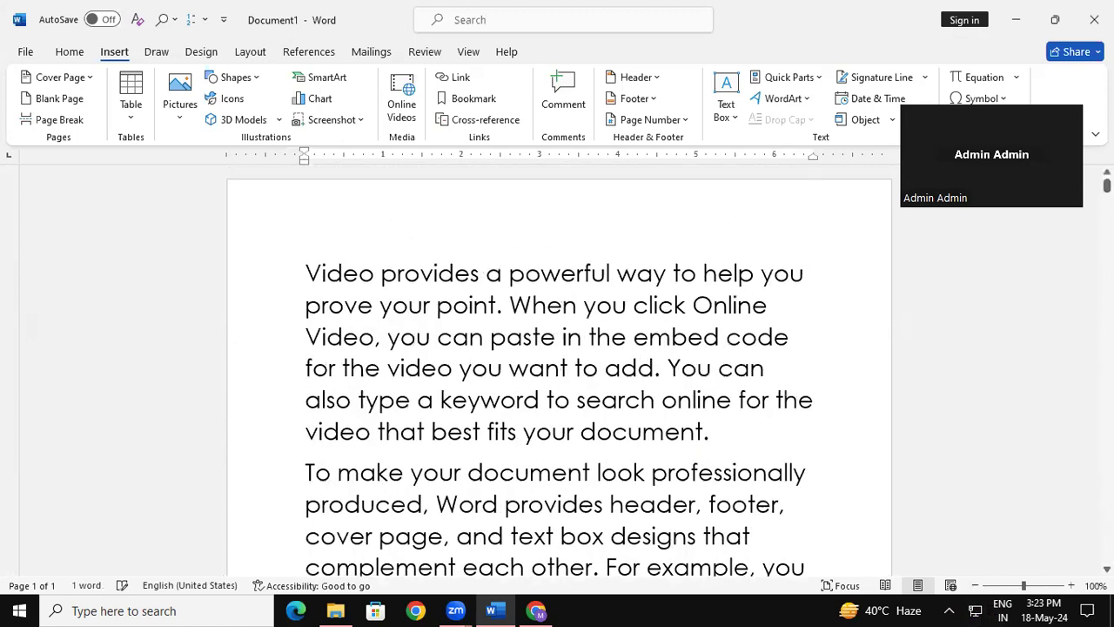
Add a bookmark named ppp on page 4, after "Word" in the paragraph starting "Reading is easier".
{"action": "scroll", "coordinate": [559, 369], "scroll_direction": "down", "scroll_amount": 5}
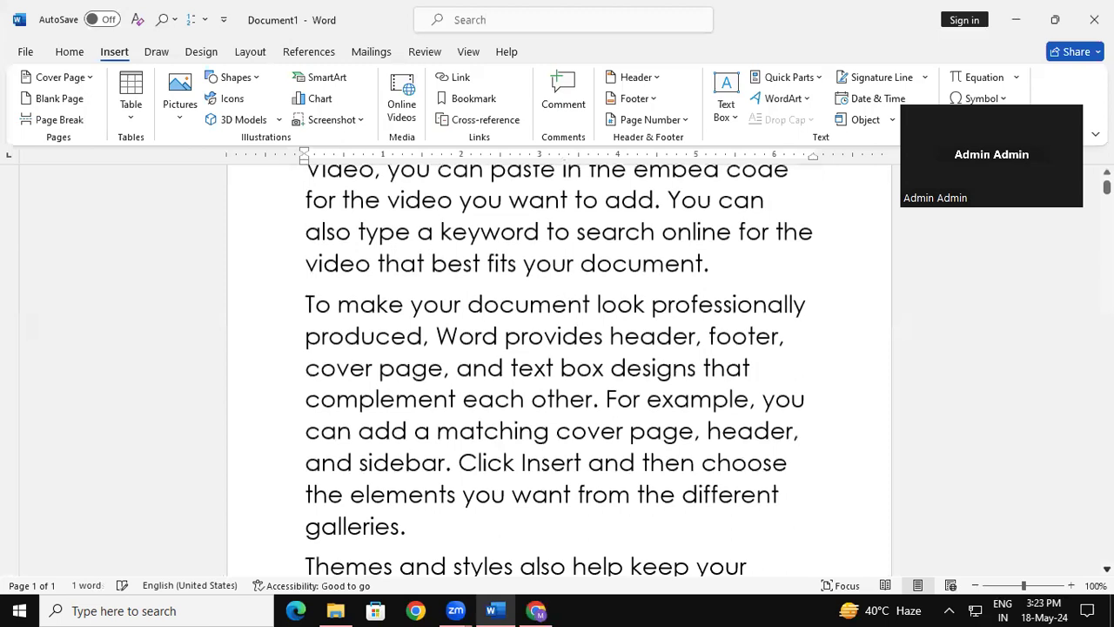
{"action": "scroll", "coordinate": [559, 369], "scroll_direction": "down", "scroll_amount": 2}
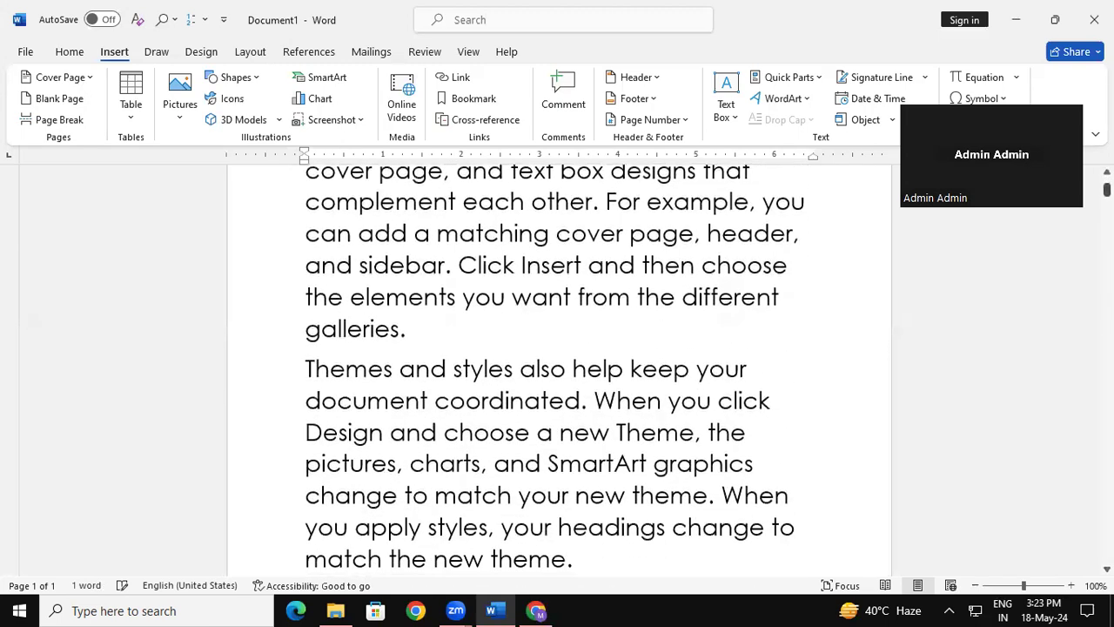
{"action": "scroll", "coordinate": [773, 367], "scroll_direction": "down", "scroll_amount": 5}
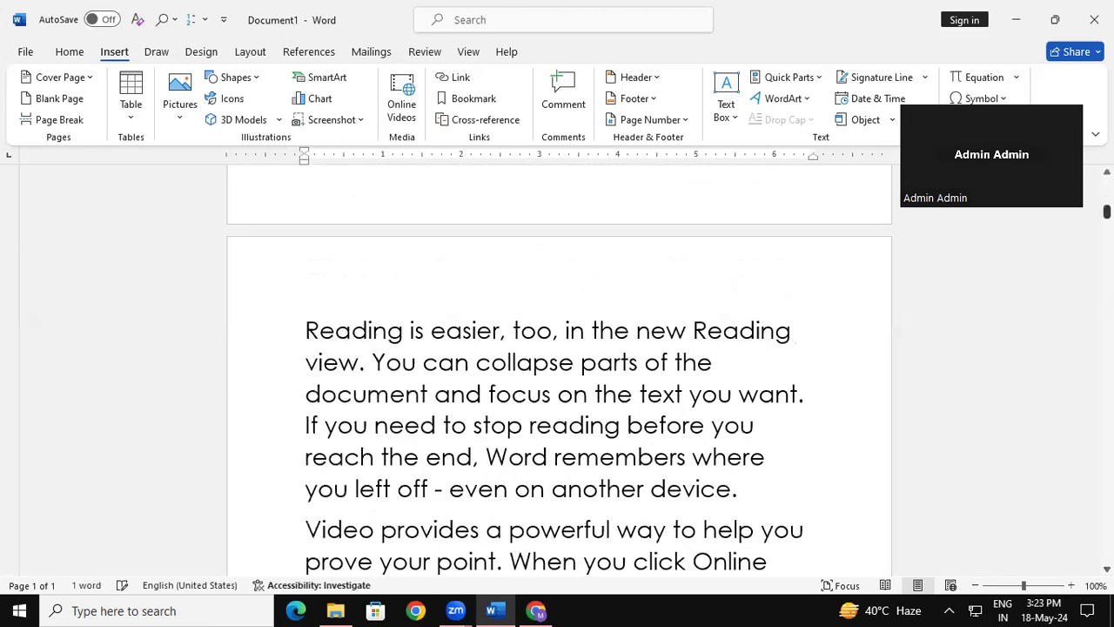
{"action": "left_click", "coordinate": [544, 461]}
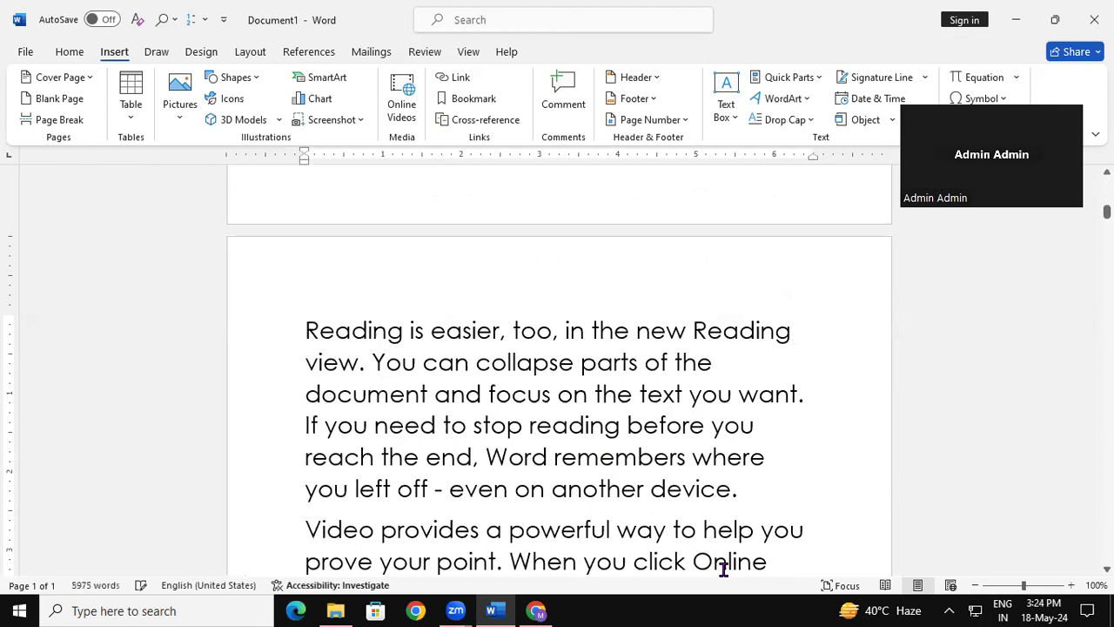
{"action": "left_click", "coordinate": [974, 610]}
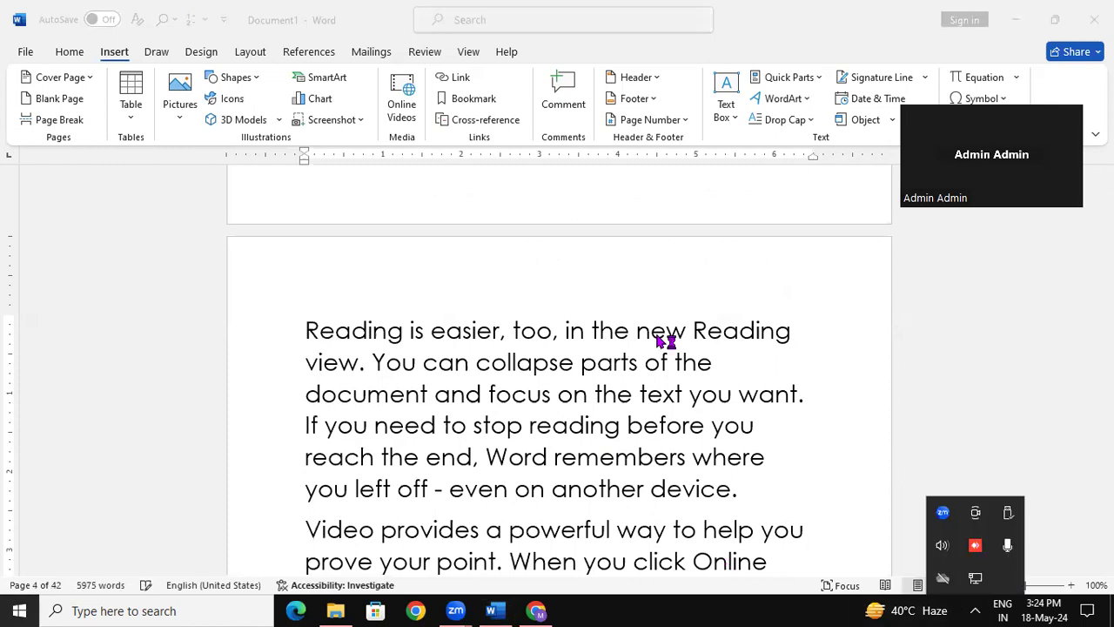
{"action": "left_click", "coordinate": [464, 99]}
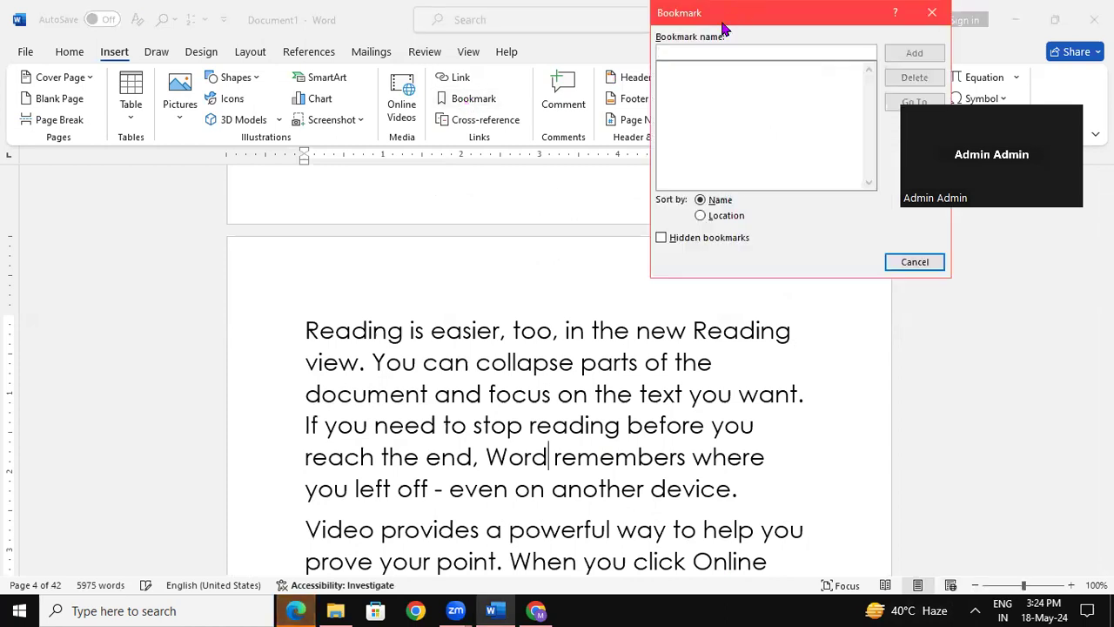
{"action": "left_click_drag", "start_coordinate": [722, 25], "coordinate": [113, 181]}
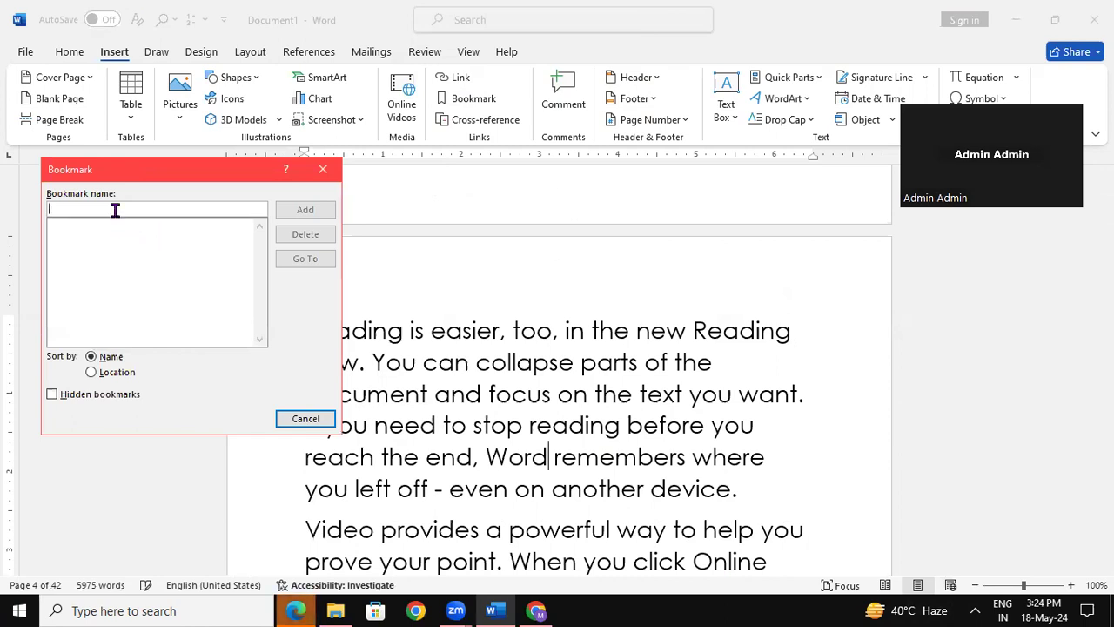
{"action": "type", "text": "ppp"}
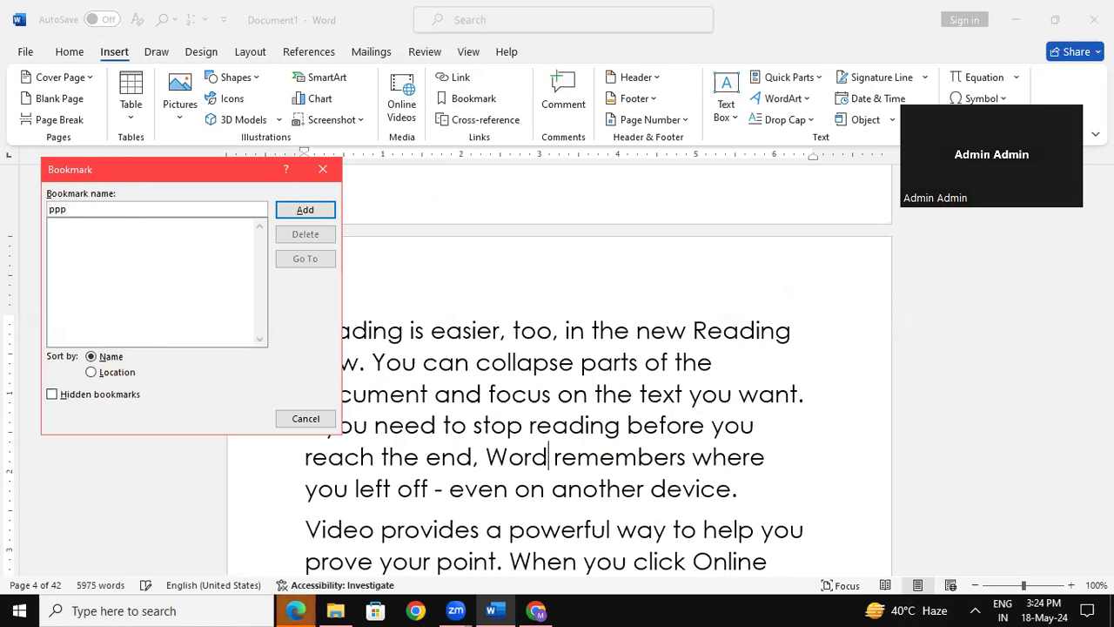
{"action": "left_click", "coordinate": [309, 211]}
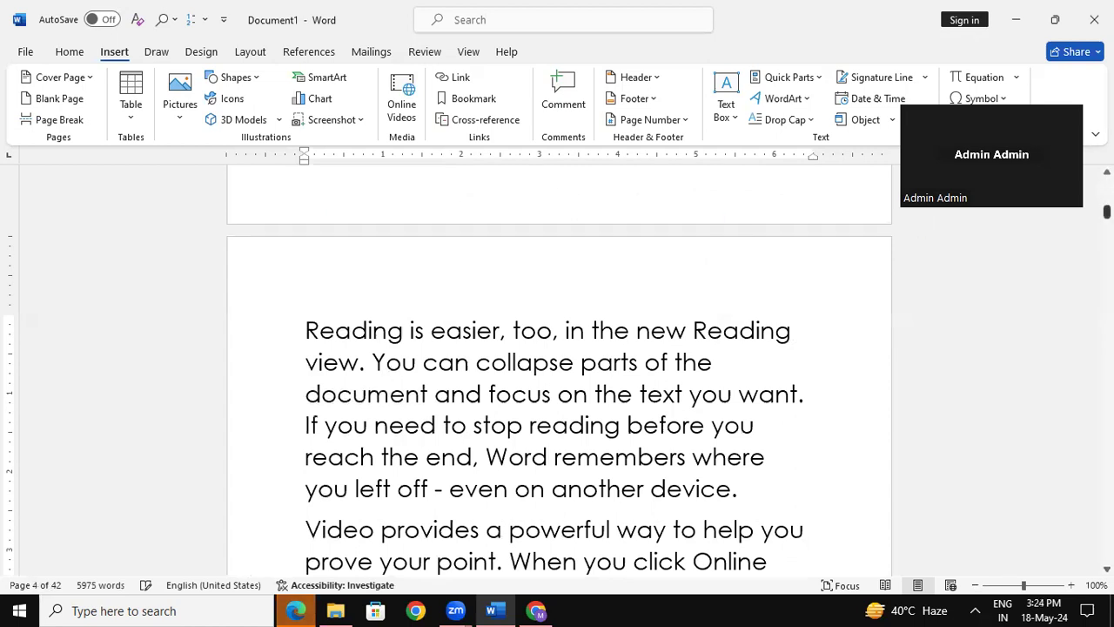
Move through the document away from page 4 and jump back to the bookmark ppp.
{"action": "left_click_drag", "start_coordinate": [1107, 212], "coordinate": [1107, 185]}
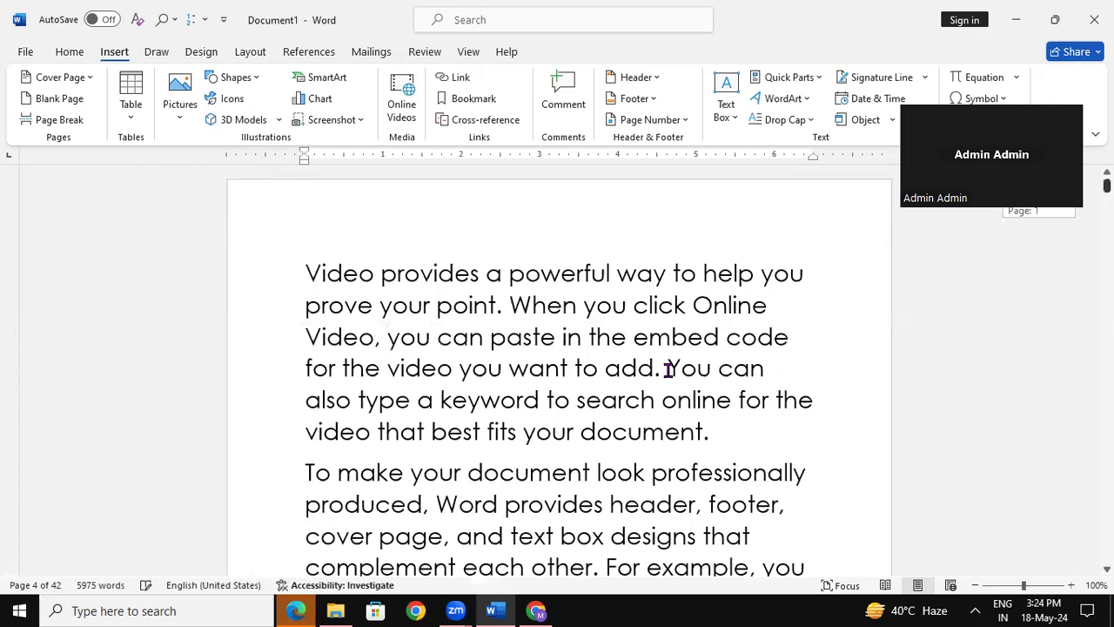
{"action": "scroll", "coordinate": [924, 479], "scroll_direction": "down", "scroll_amount": 10}
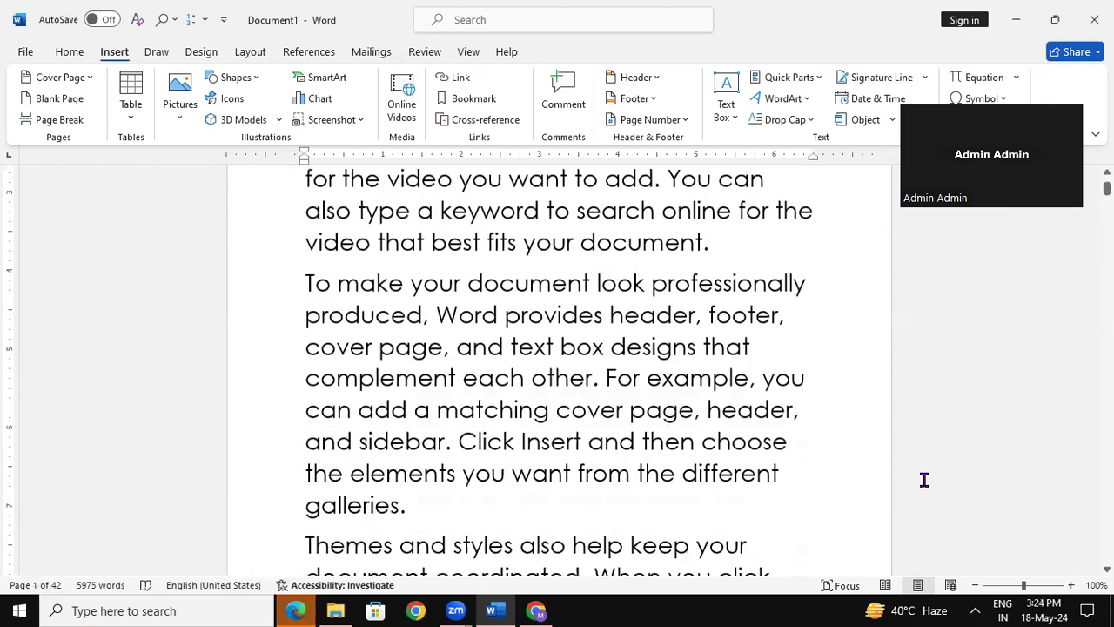
{"action": "scroll", "coordinate": [924, 480], "scroll_direction": "down", "scroll_amount": 15}
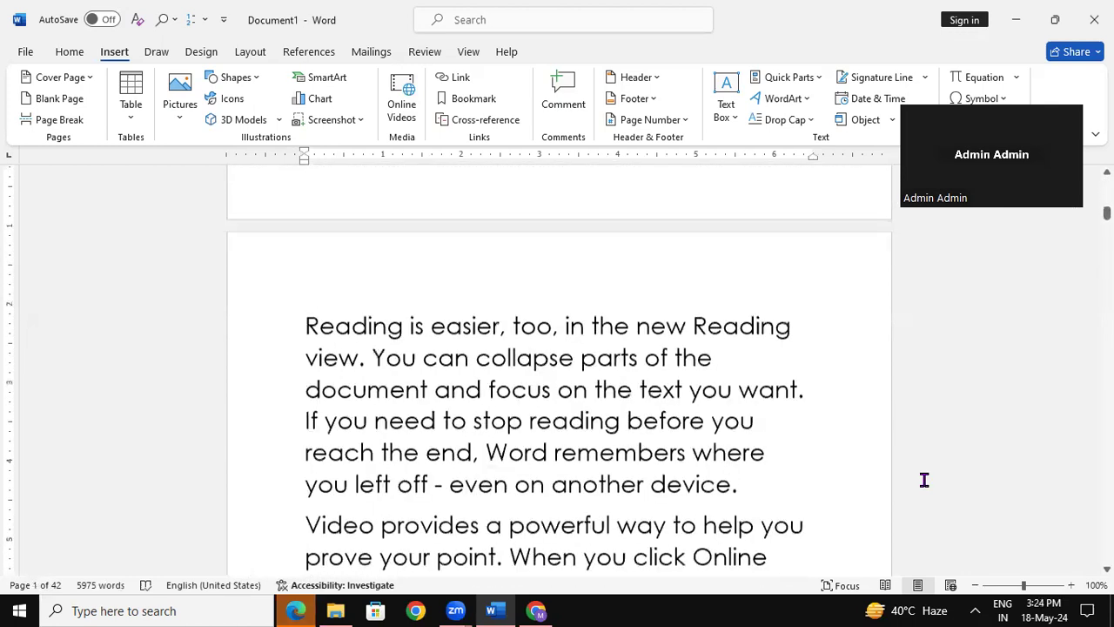
{"action": "scroll", "coordinate": [924, 480], "scroll_direction": "down", "scroll_amount": 15}
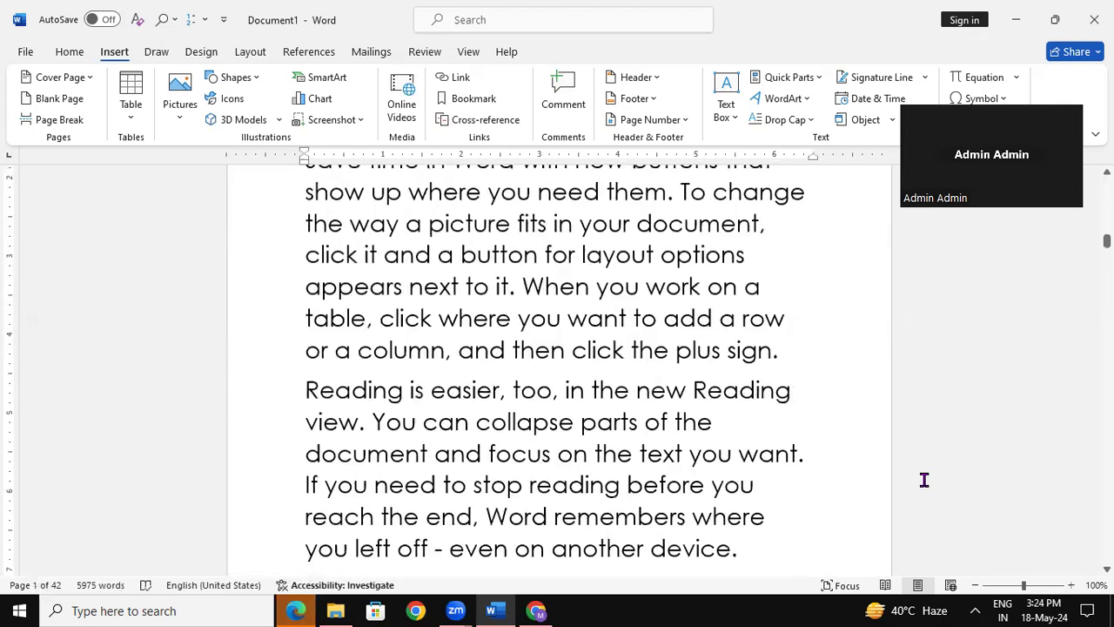
{"action": "scroll", "coordinate": [925, 480], "scroll_direction": "down", "scroll_amount": 15}
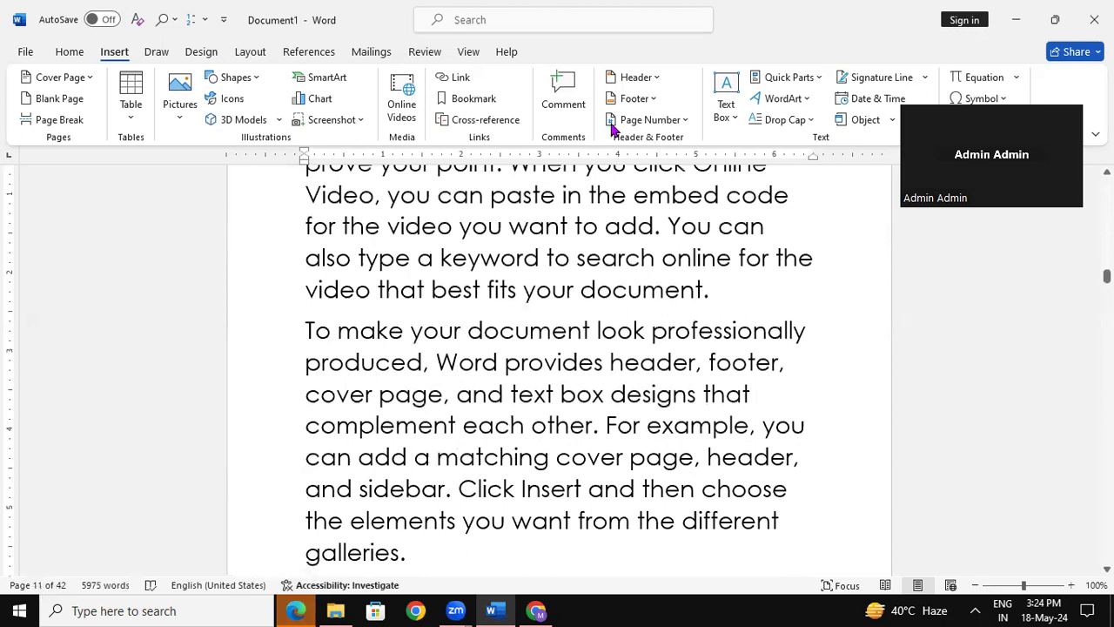
{"action": "left_click", "coordinate": [474, 98]}
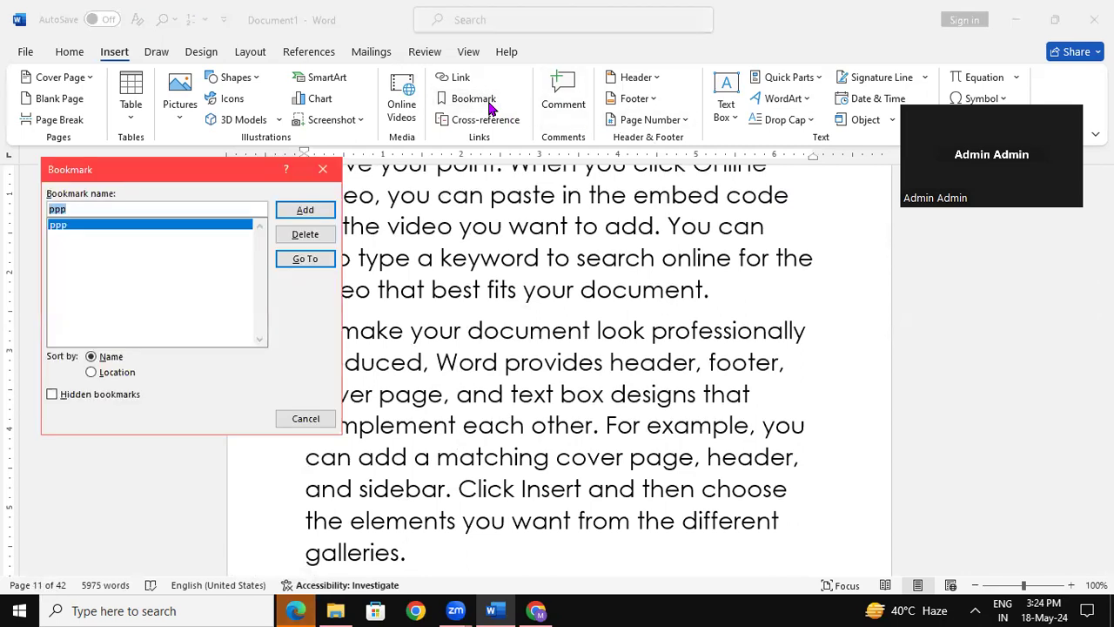
{"action": "left_click", "coordinate": [305, 259]}
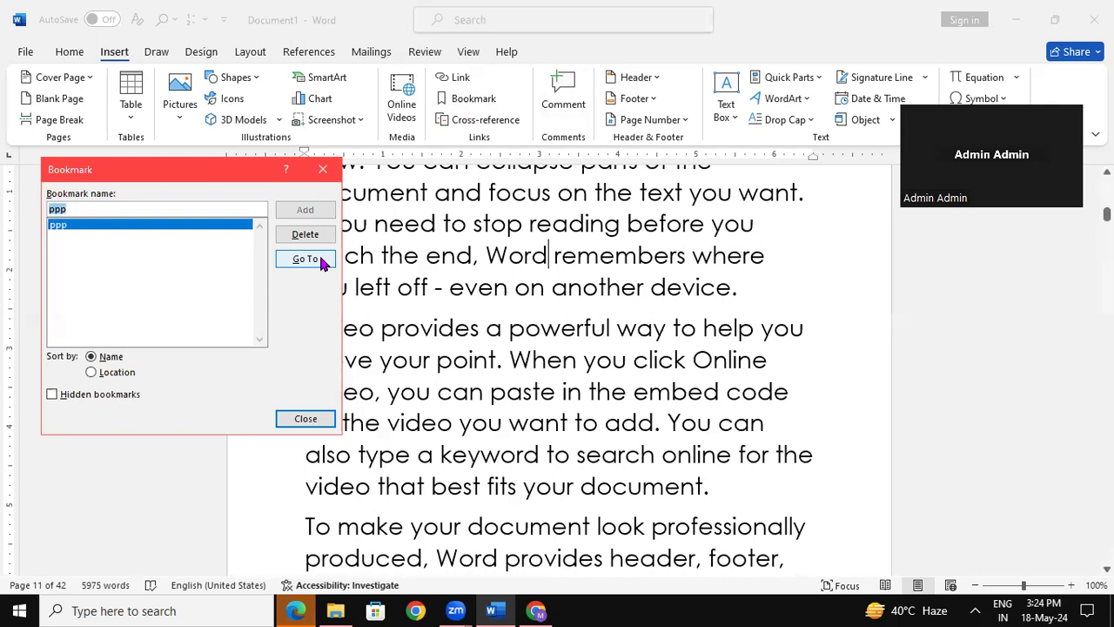
{"action": "left_click", "coordinate": [322, 169]}
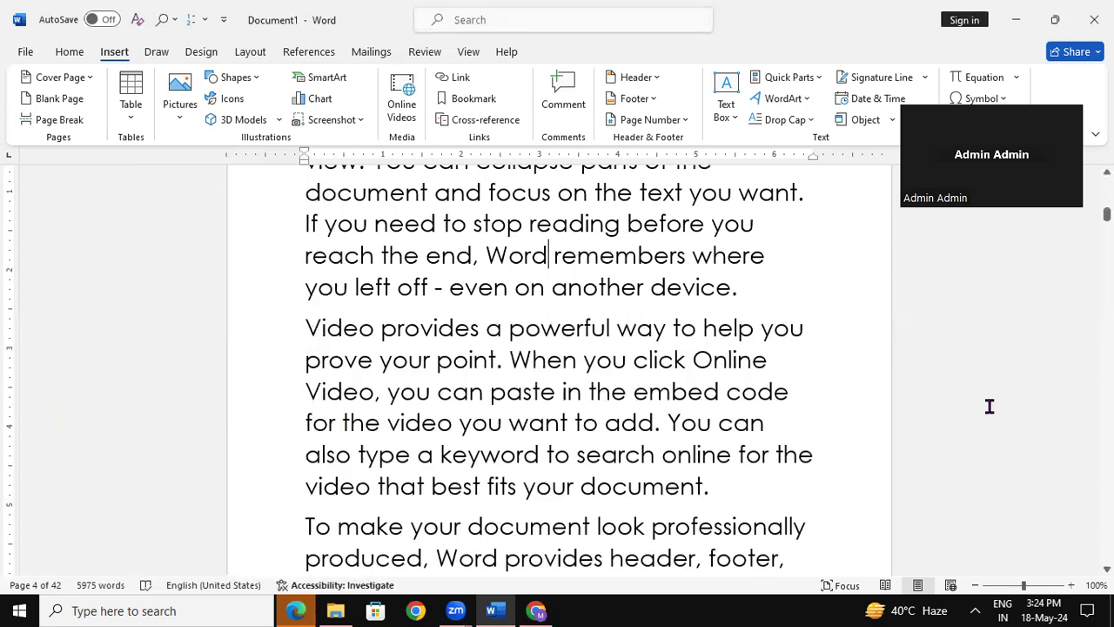
Add a bookmark named ttt on page 9, after "designs" in the paragraph starting "To make your document".
{"action": "scroll", "coordinate": [988, 406], "scroll_direction": "down", "scroll_amount": 2}
{"action": "scroll", "coordinate": [654, 530], "scroll_direction": "down", "scroll_amount": 6}
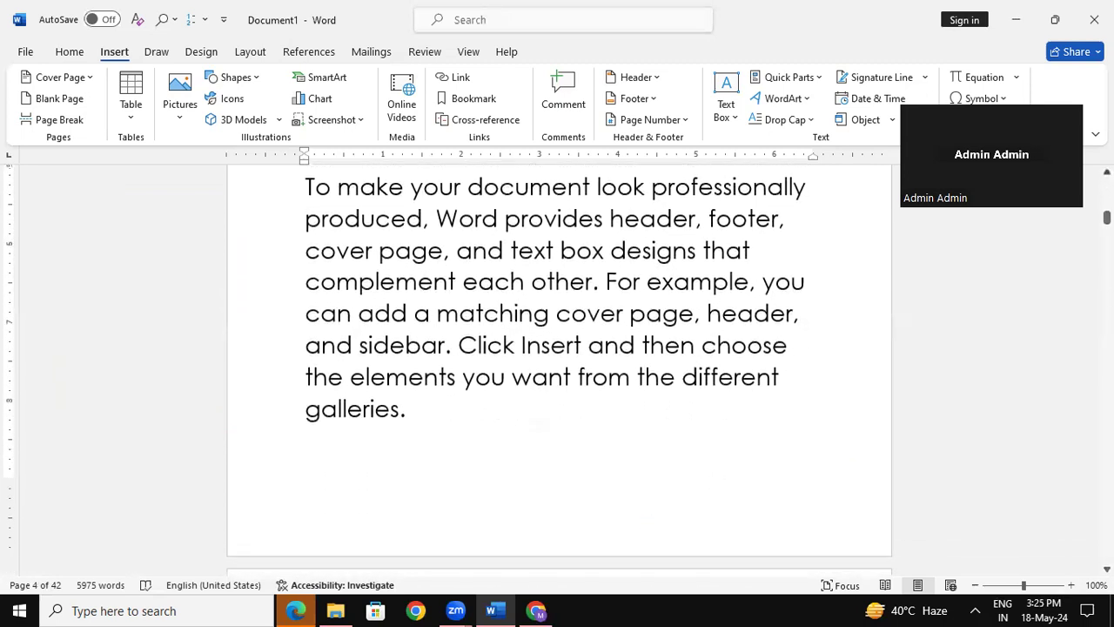
{"action": "left_click_drag", "start_coordinate": [1107, 218], "coordinate": [1107, 261]}
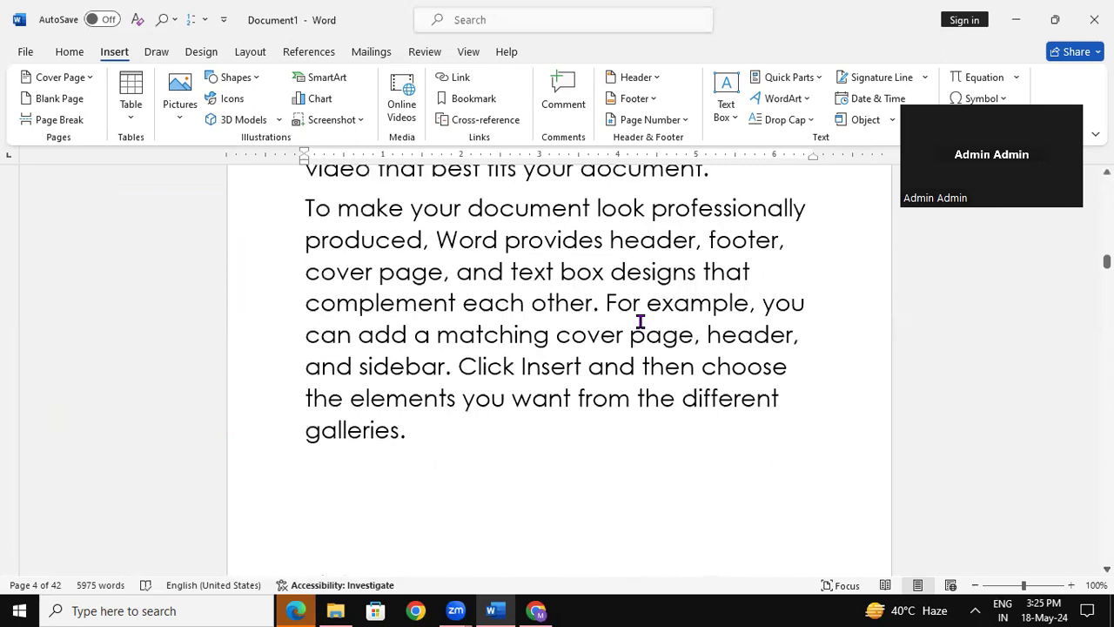
{"action": "left_click", "coordinate": [504, 243]}
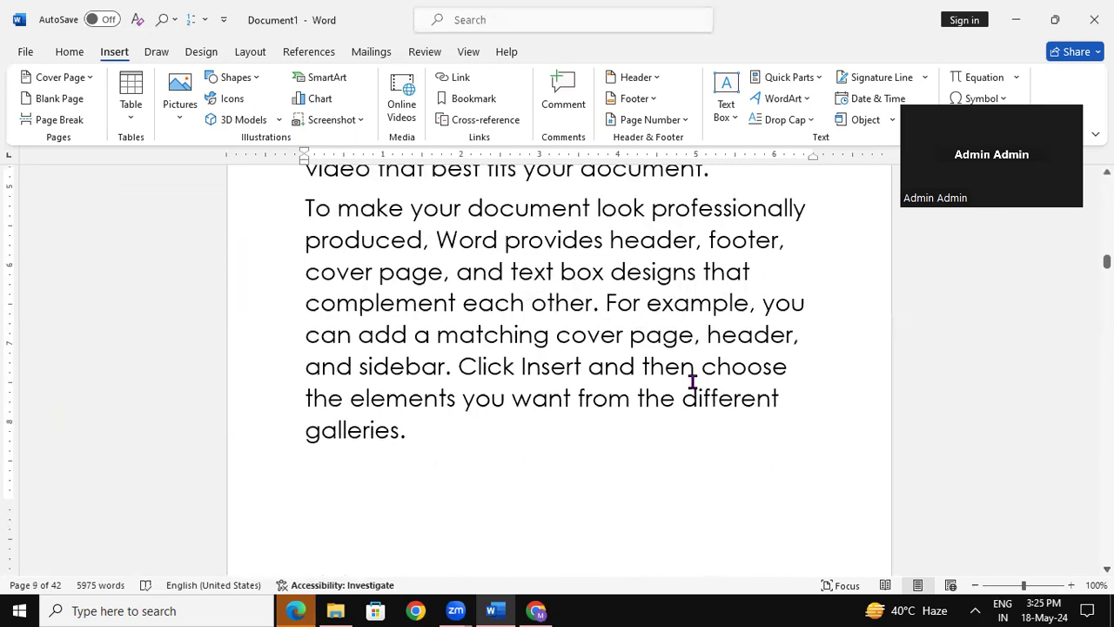
{"action": "left_click", "coordinate": [695, 272]}
{"action": "left_click", "coordinate": [477, 98]}
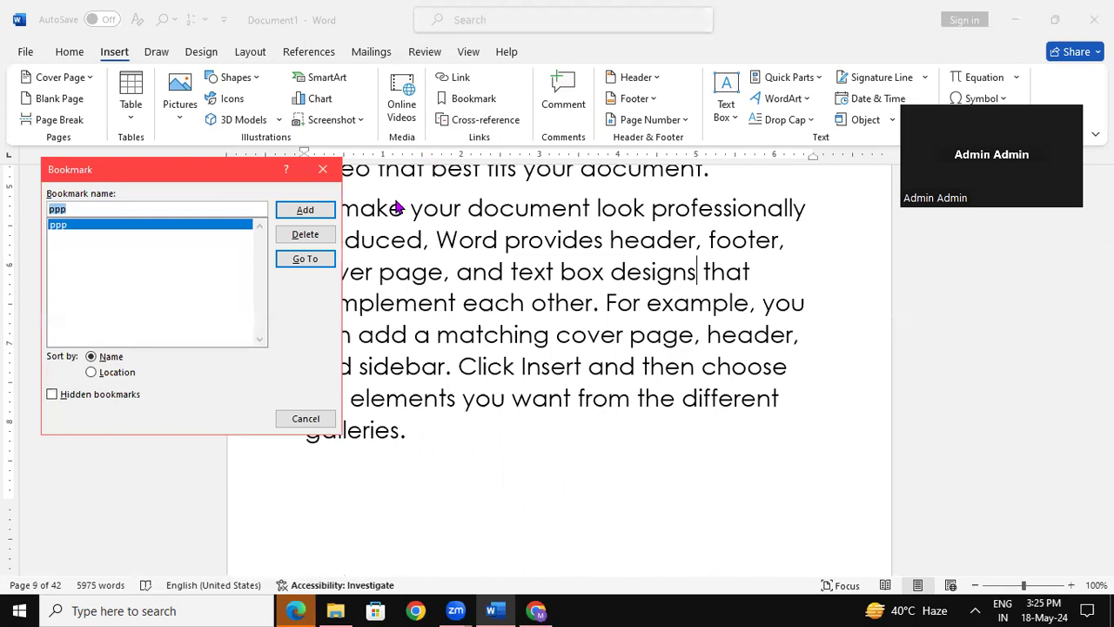
{"action": "left_click", "coordinate": [148, 202]}
{"action": "key", "text": "BackSpace"}
{"action": "key", "text": "BackSpace"}
{"action": "key", "text": "BackSpace"}
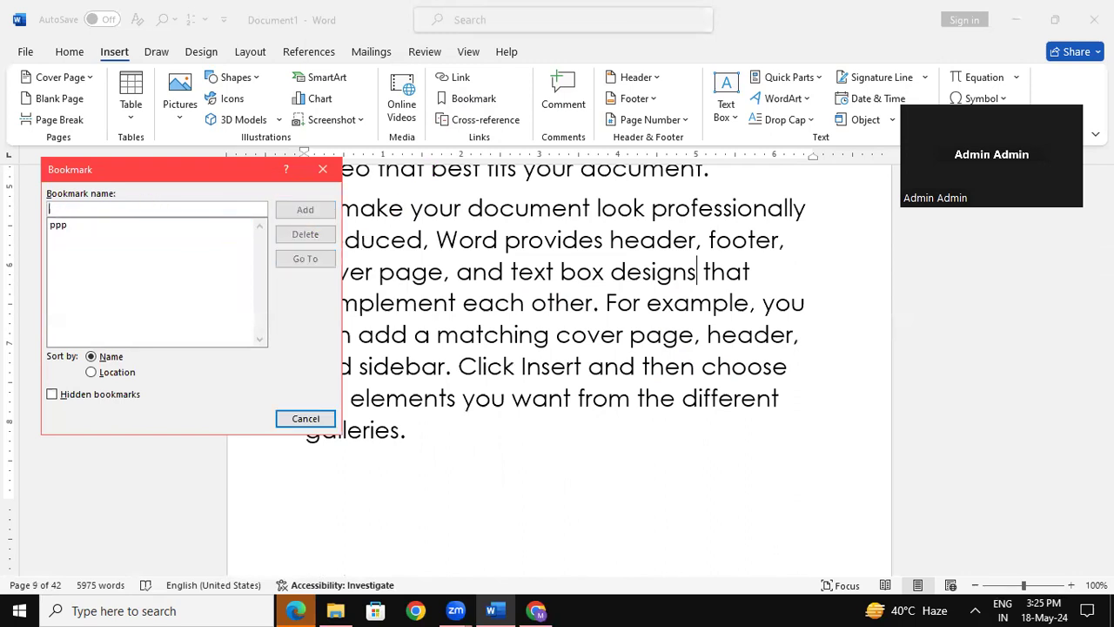
{"action": "type", "text": "ttt"}
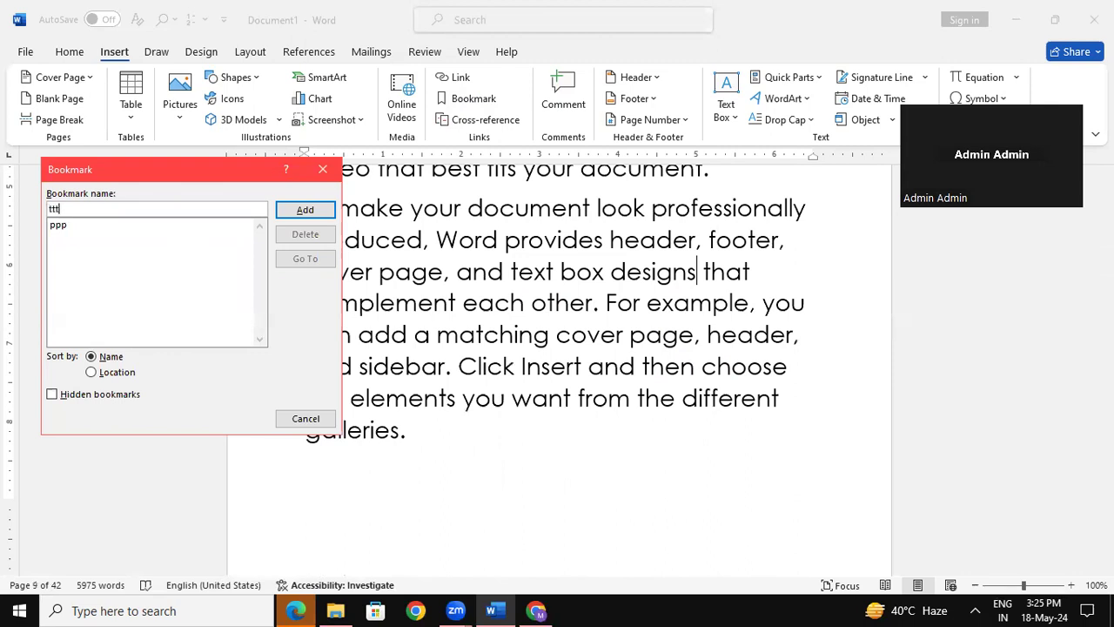
{"action": "left_click", "coordinate": [318, 213]}
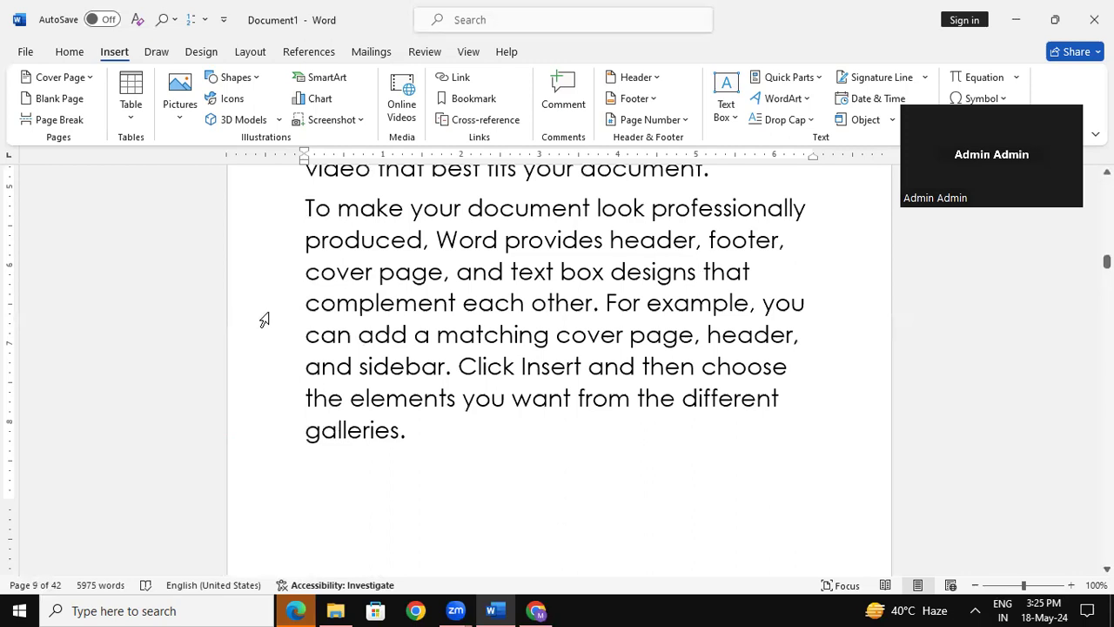
Return to the start of the document and jump to the bookmark ttt.
{"action": "scroll", "coordinate": [264, 320], "scroll_direction": "up", "scroll_amount": 8}
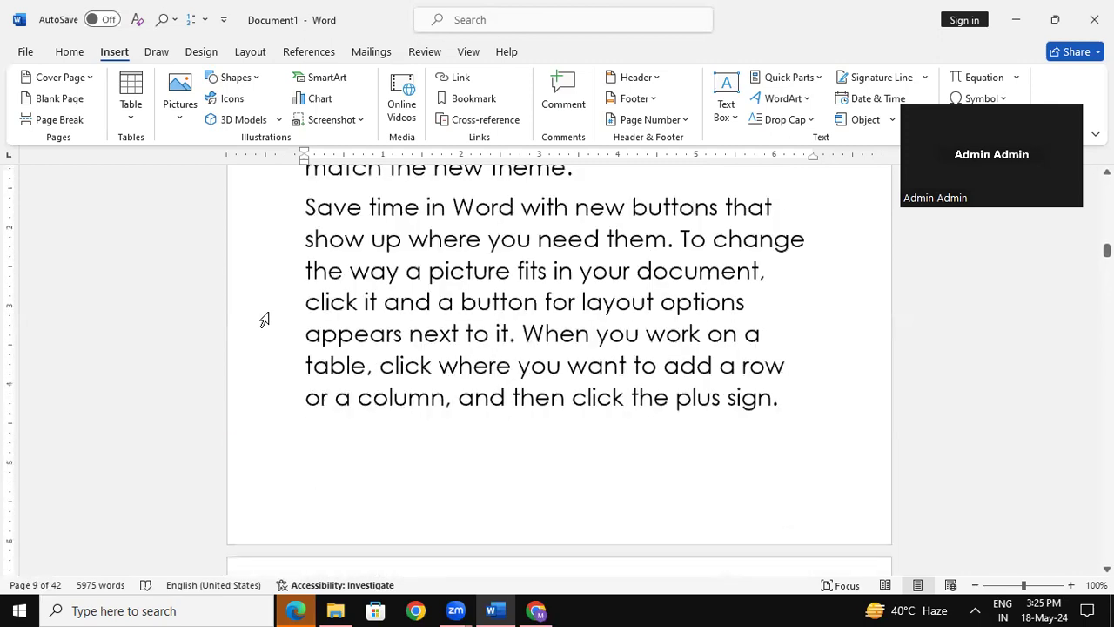
{"action": "scroll", "coordinate": [265, 320], "scroll_direction": "up", "scroll_amount": 20}
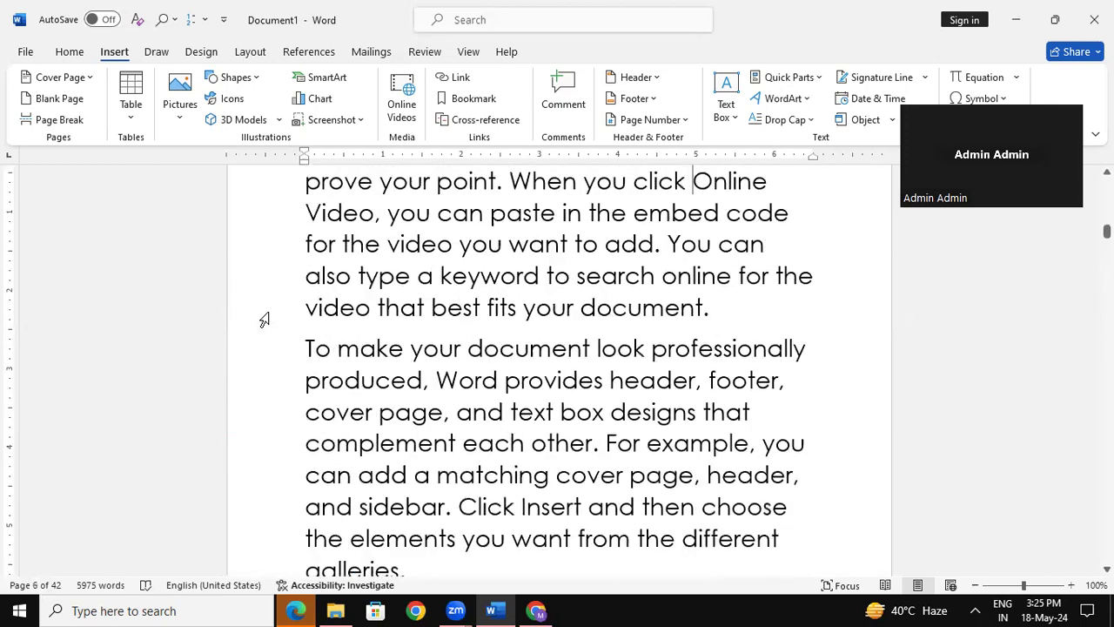
{"action": "scroll", "coordinate": [265, 321], "scroll_direction": "up", "scroll_amount": 12}
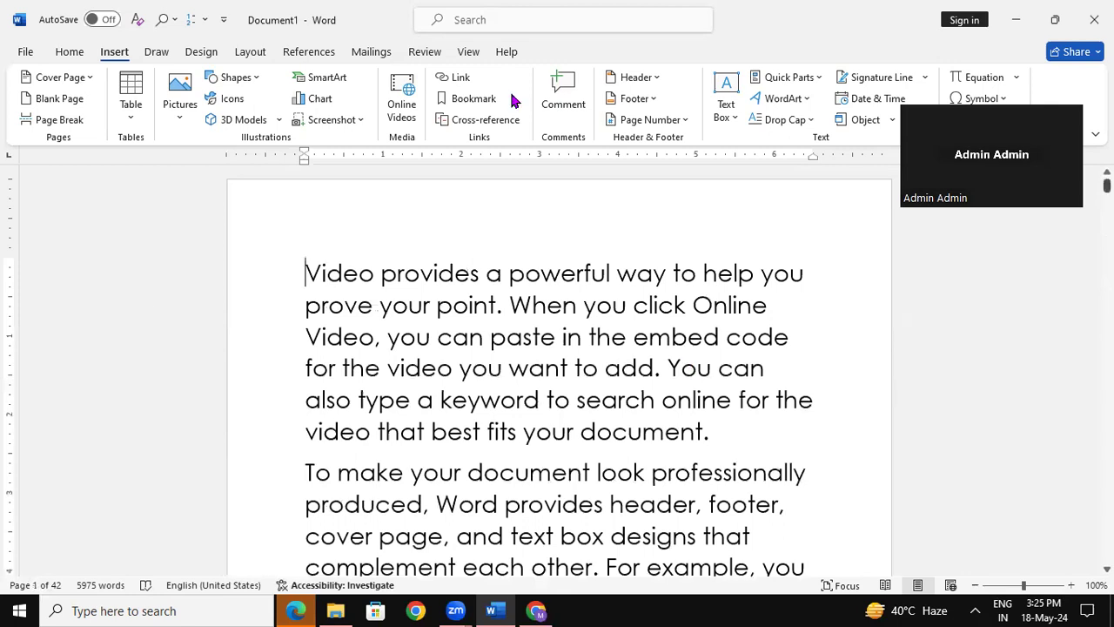
{"action": "left_click", "coordinate": [474, 99]}
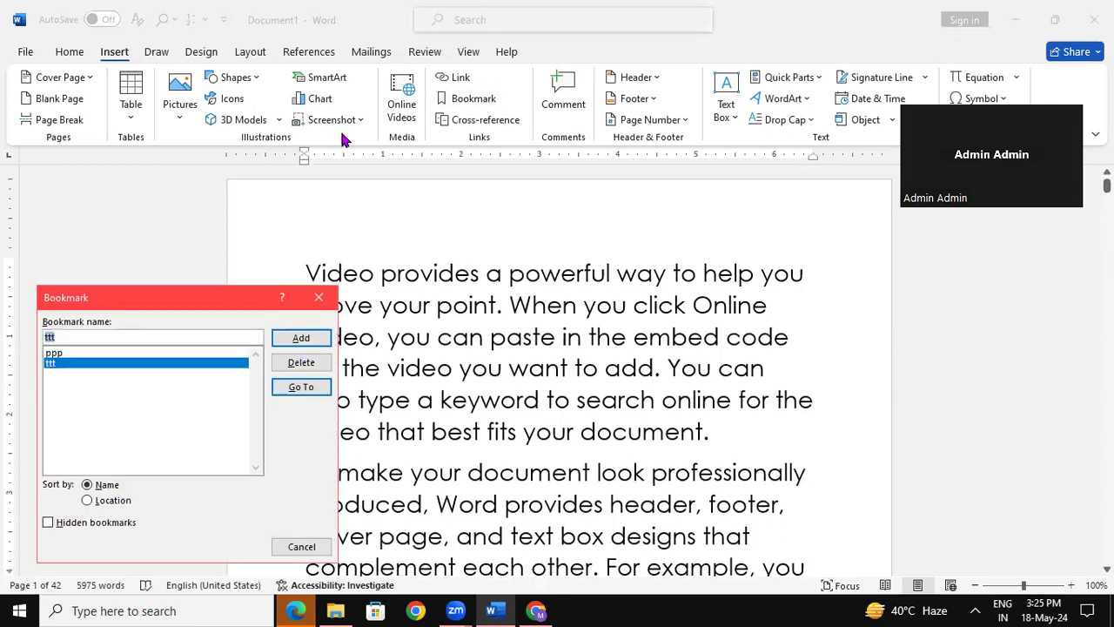
{"action": "left_click", "coordinate": [93, 355]}
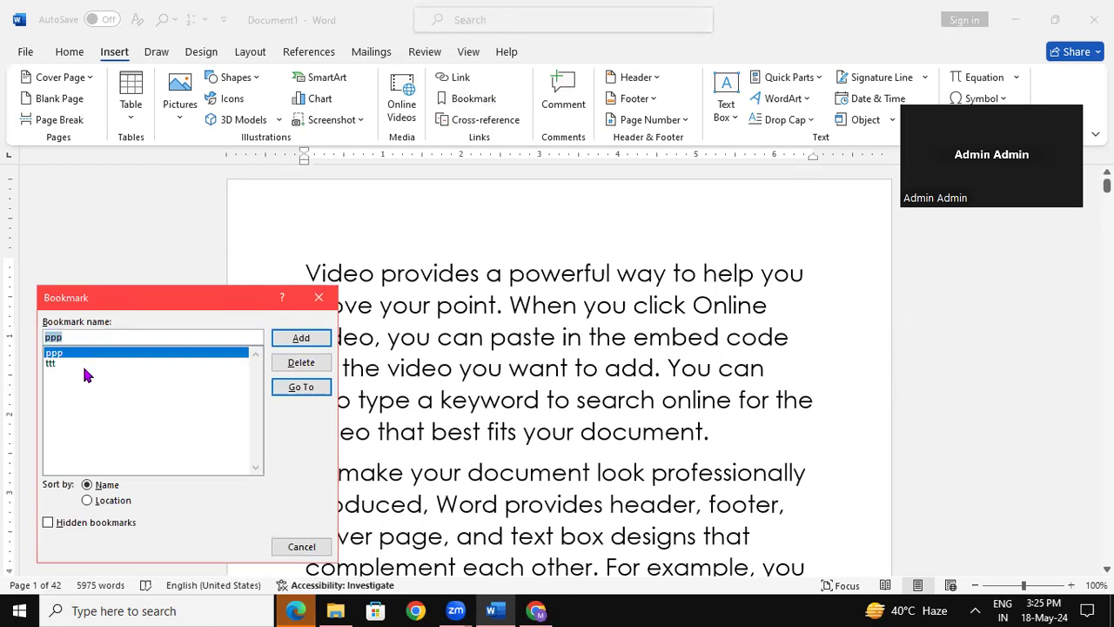
{"action": "left_click", "coordinate": [84, 364]}
{"action": "left_click", "coordinate": [93, 353]}
{"action": "left_click", "coordinate": [69, 367]}
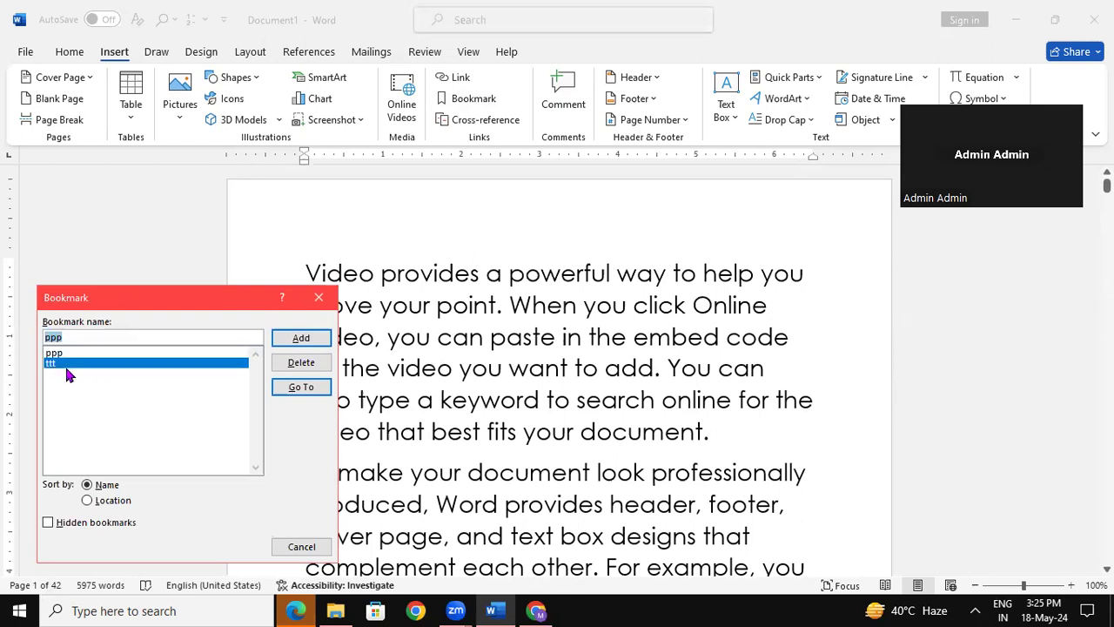
{"action": "left_click", "coordinate": [303, 393]}
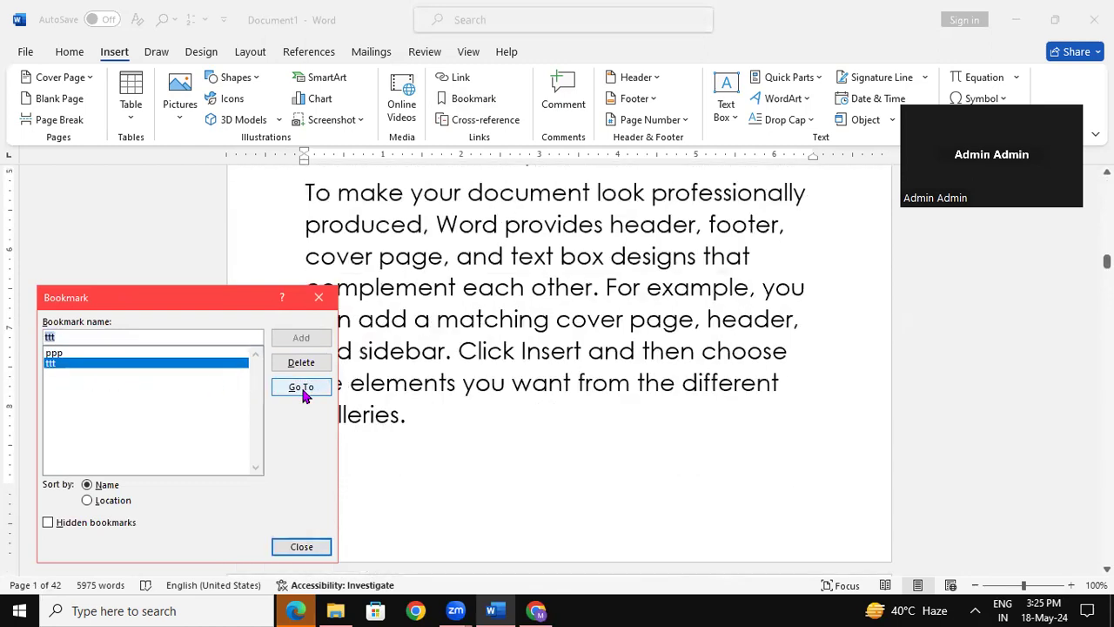
{"action": "left_click", "coordinate": [319, 297]}
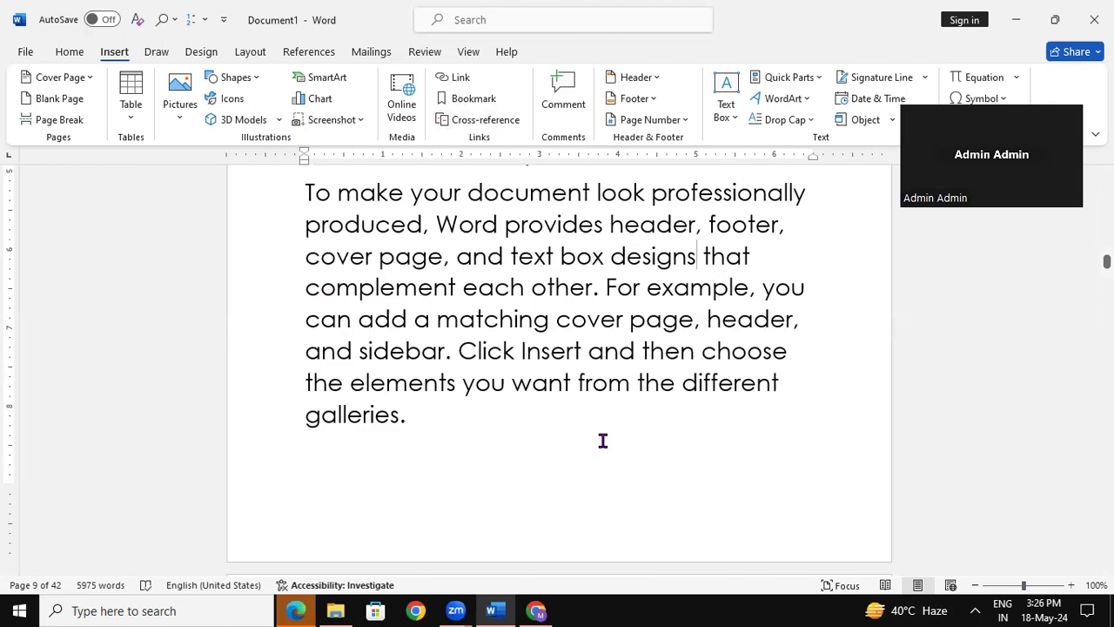
View the cross-reference options for the Bookmark reference type without inserting a reference.
{"action": "left_click", "coordinate": [510, 120]}
{"action": "left_click", "coordinate": [878, 257]}
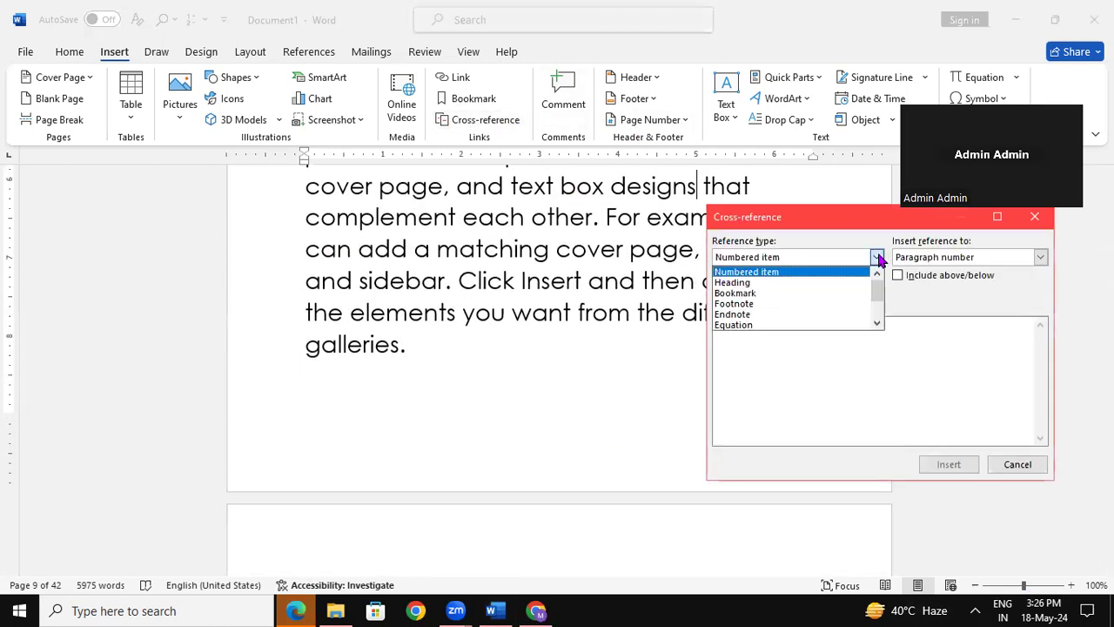
{"action": "left_click", "coordinate": [809, 291]}
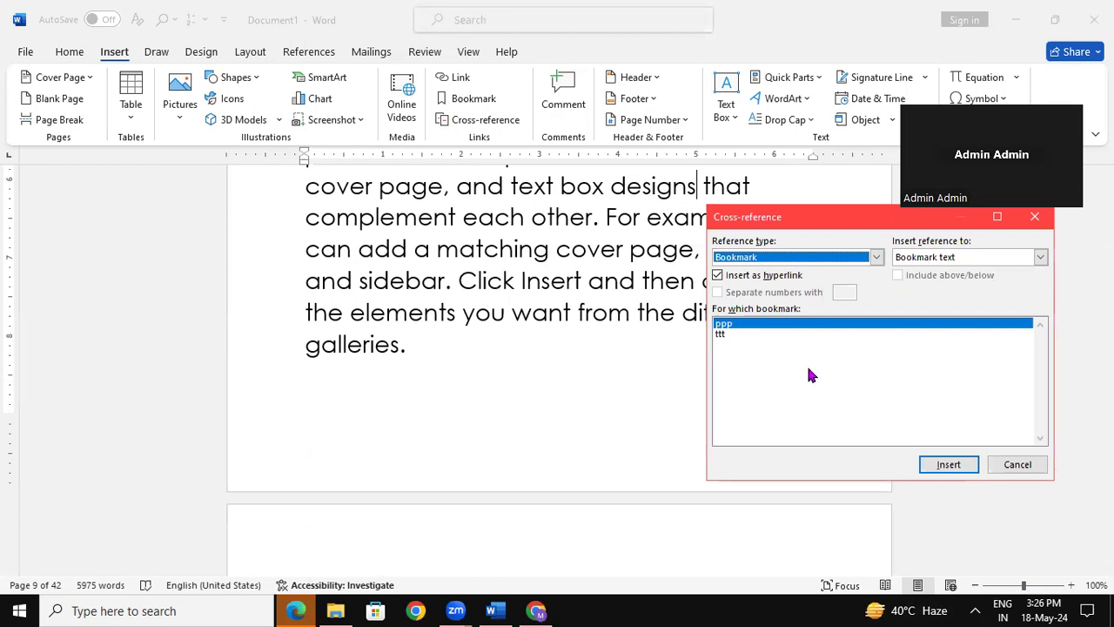
{"action": "left_click_drag", "start_coordinate": [828, 223], "coordinate": [616, 239]}
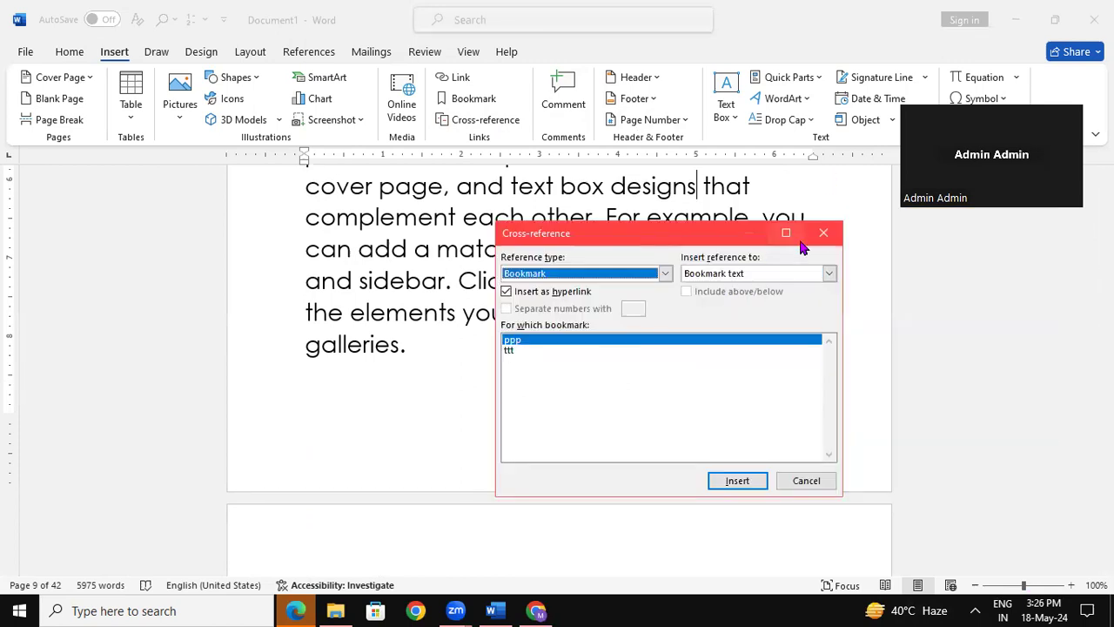
{"action": "left_click", "coordinate": [823, 233]}
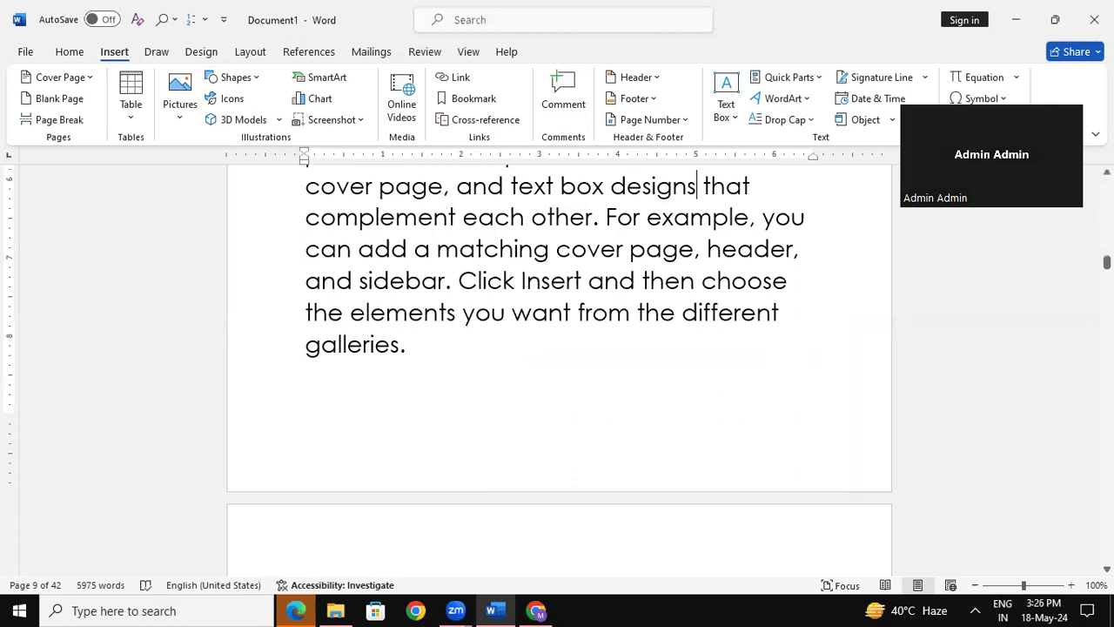
Attach the comment "ABOUT COMPUTER" to the whole first paragraph on page 1.
{"action": "left_click_drag", "start_coordinate": [1106, 262], "coordinate": [1107, 185]}
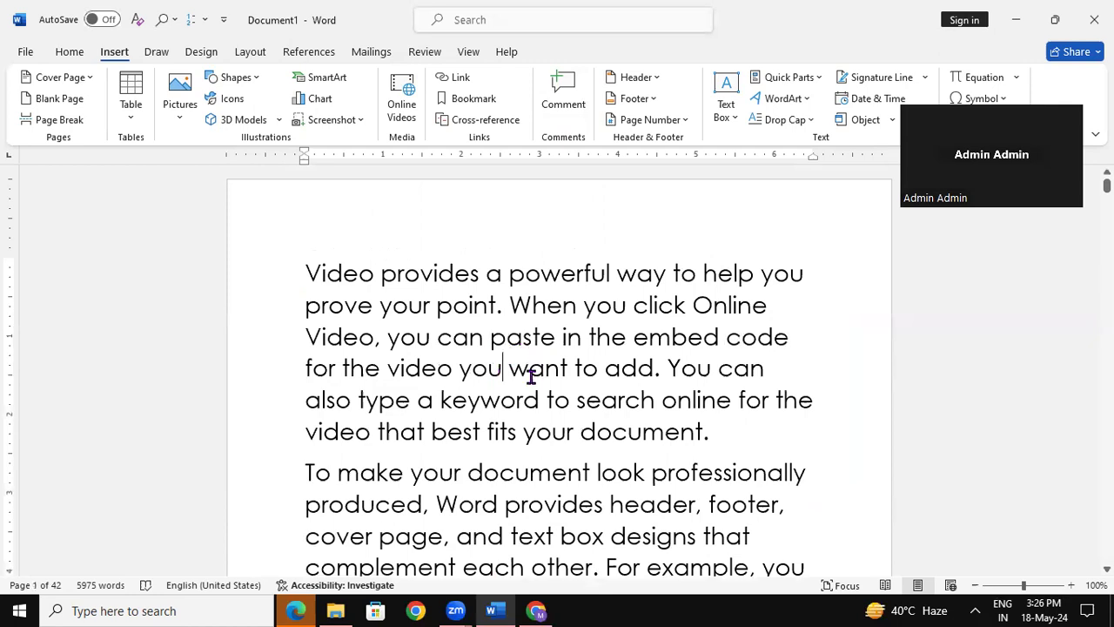
{"action": "left_click", "coordinate": [307, 273]}
{"action": "left_click_drag", "start_coordinate": [337, 313], "coordinate": [756, 461]}
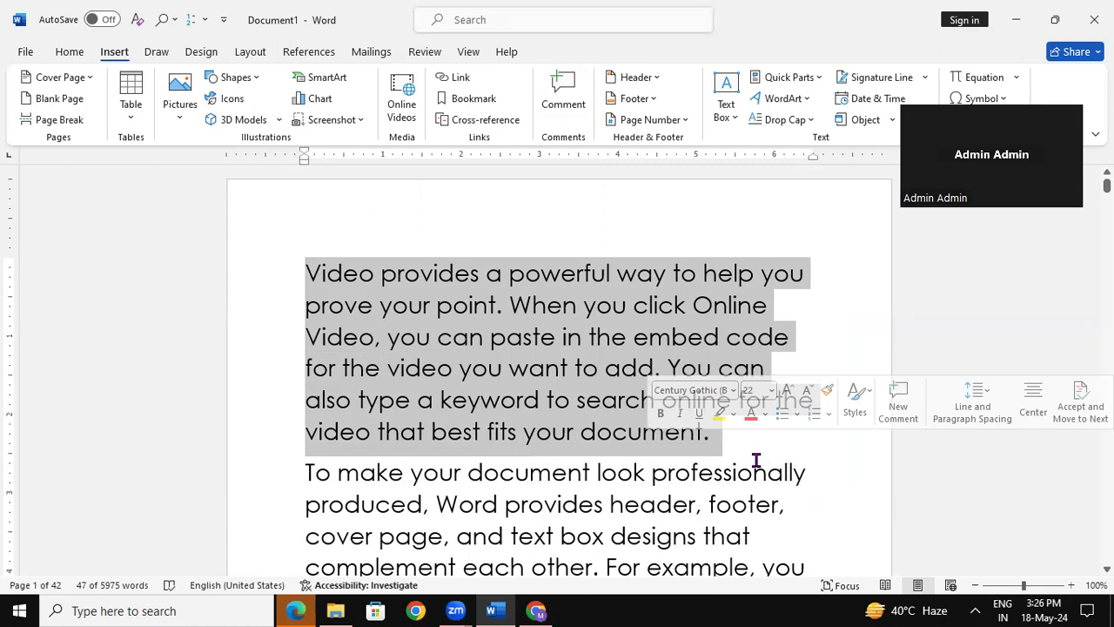
{"action": "left_click", "coordinate": [554, 98]}
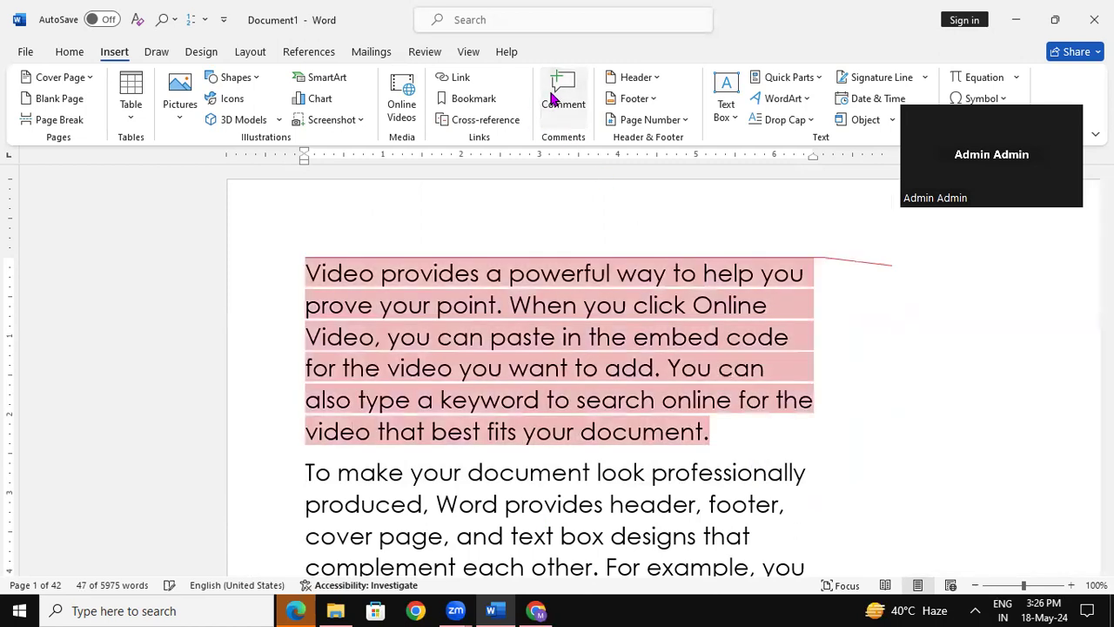
{"action": "type", "text": "ABOUT"}
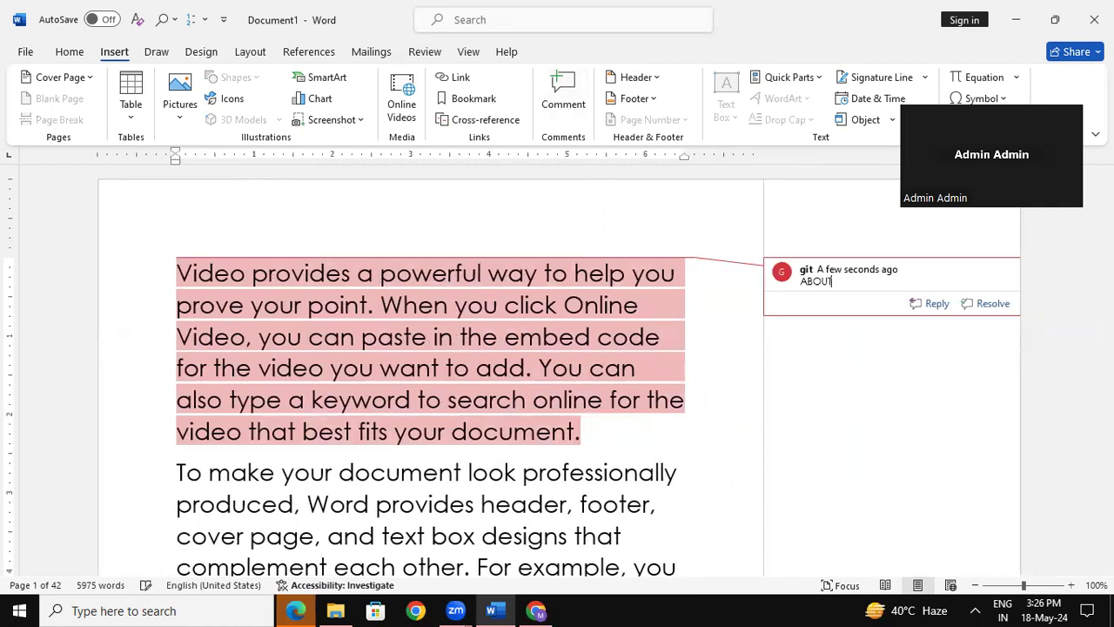
{"action": "type", "text": " COMPUTER"}
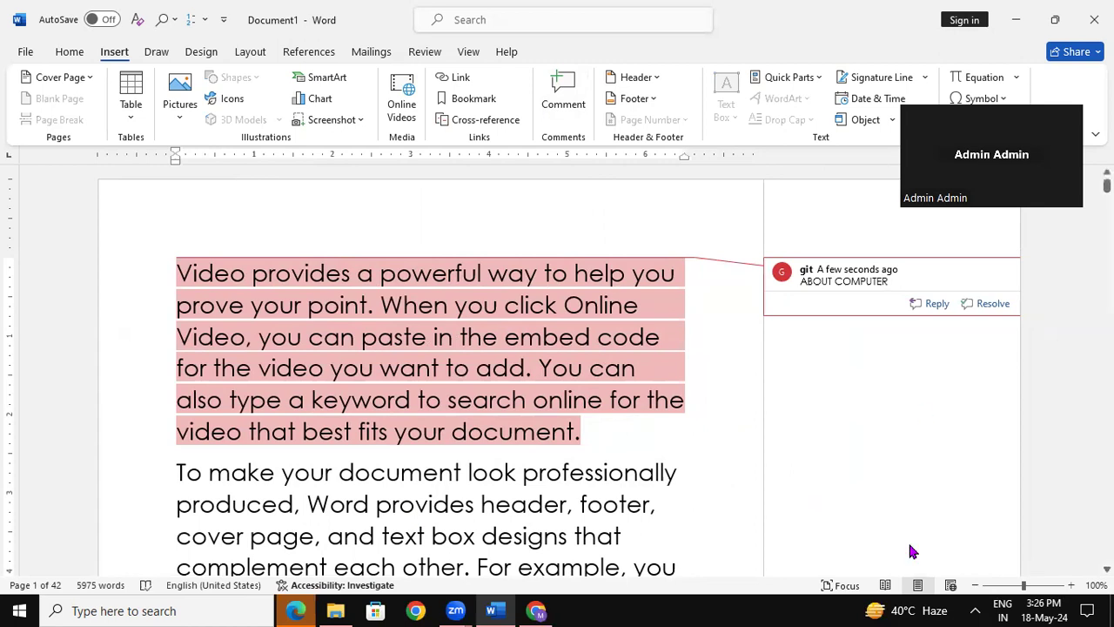
{"action": "left_click", "coordinate": [425, 492]}
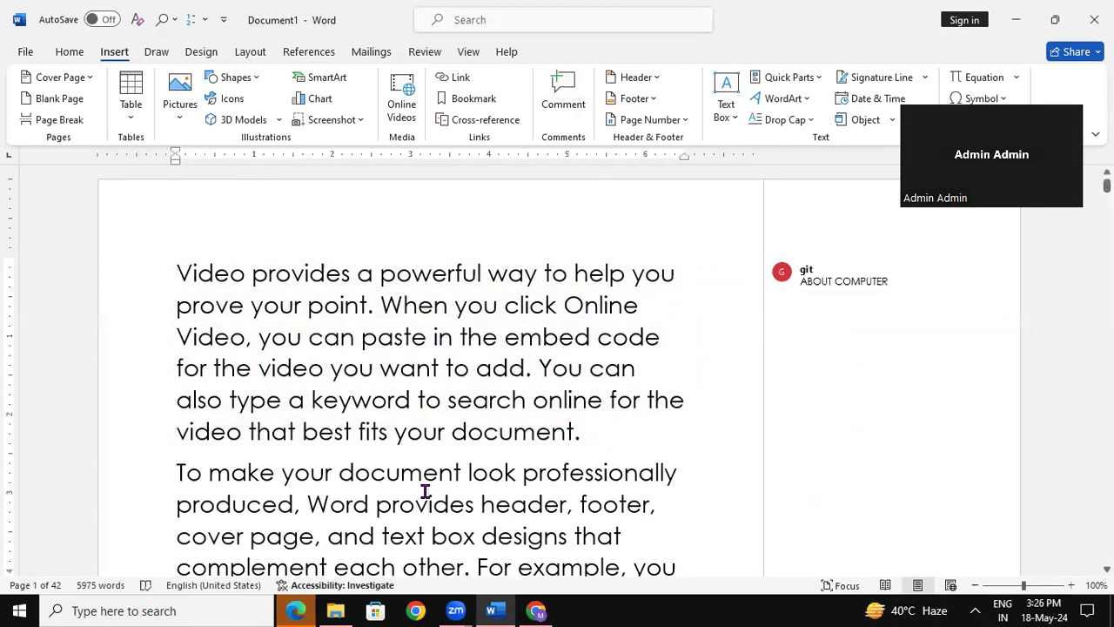
{"action": "mouse_move", "coordinate": [479, 345]}
{"action": "left_click", "coordinate": [827, 301]}
{"action": "mouse_move", "coordinate": [958, 272]}
{"action": "mouse_move", "coordinate": [238, 274]}
{"action": "left_click", "coordinate": [963, 261]}
Attach the comment "ABOUT MONITOR" to the whole paragraph starting "Themes and styles" at the top of page 5.
{"action": "left_click_drag", "start_coordinate": [1106, 186], "coordinate": [1106, 221]}
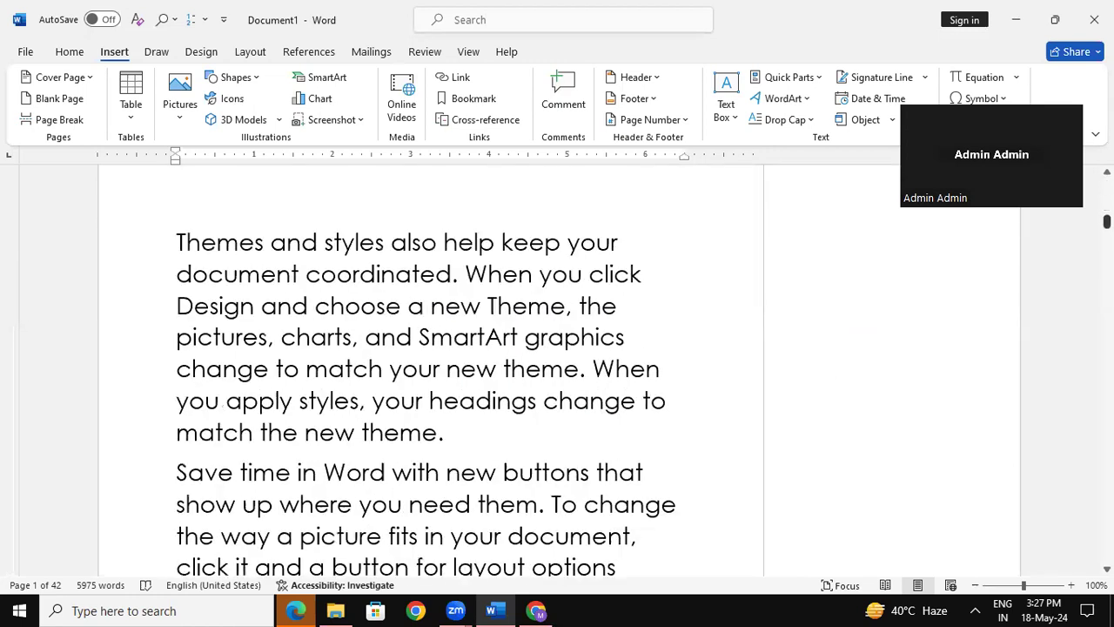
{"action": "left_click_drag", "start_coordinate": [169, 235], "coordinate": [659, 415]}
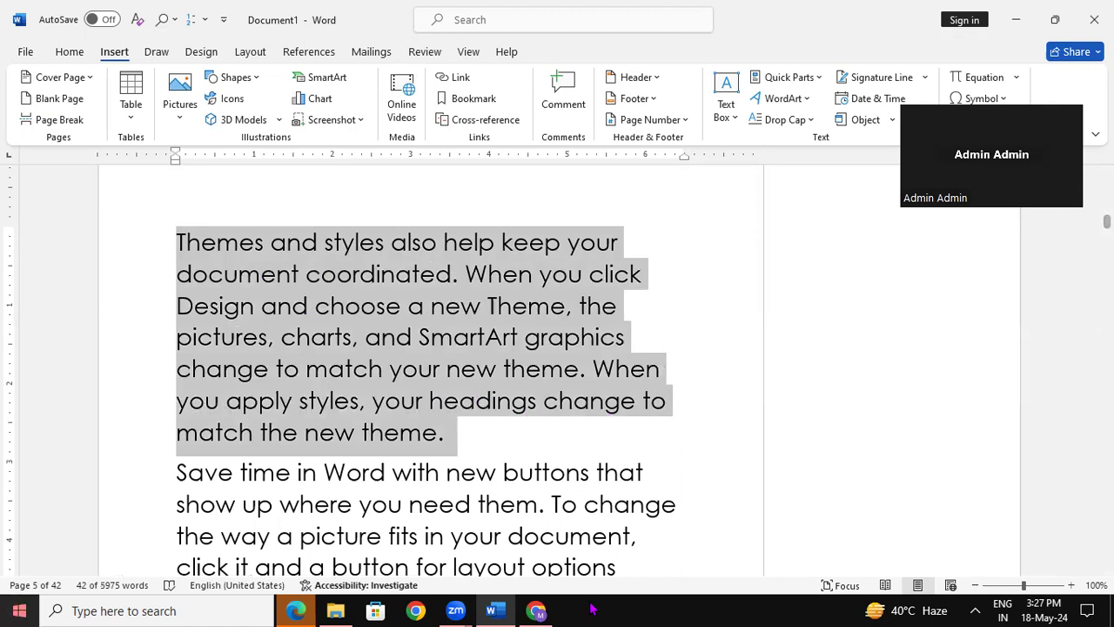
{"action": "left_click", "coordinate": [564, 95]}
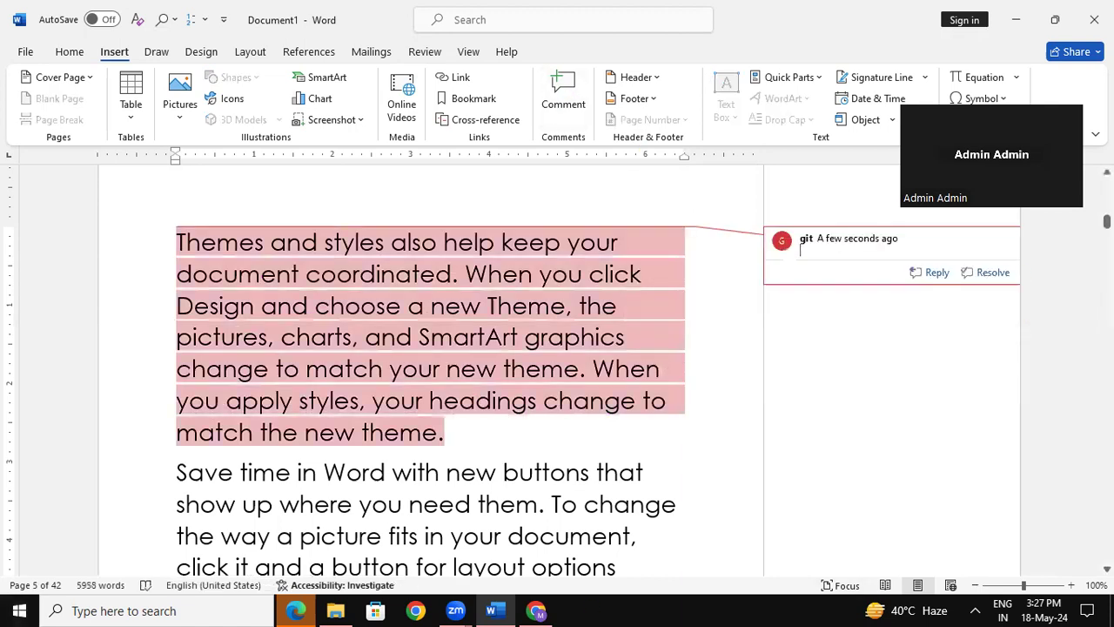
{"action": "type", "text": "ABOUT MONITOR"}
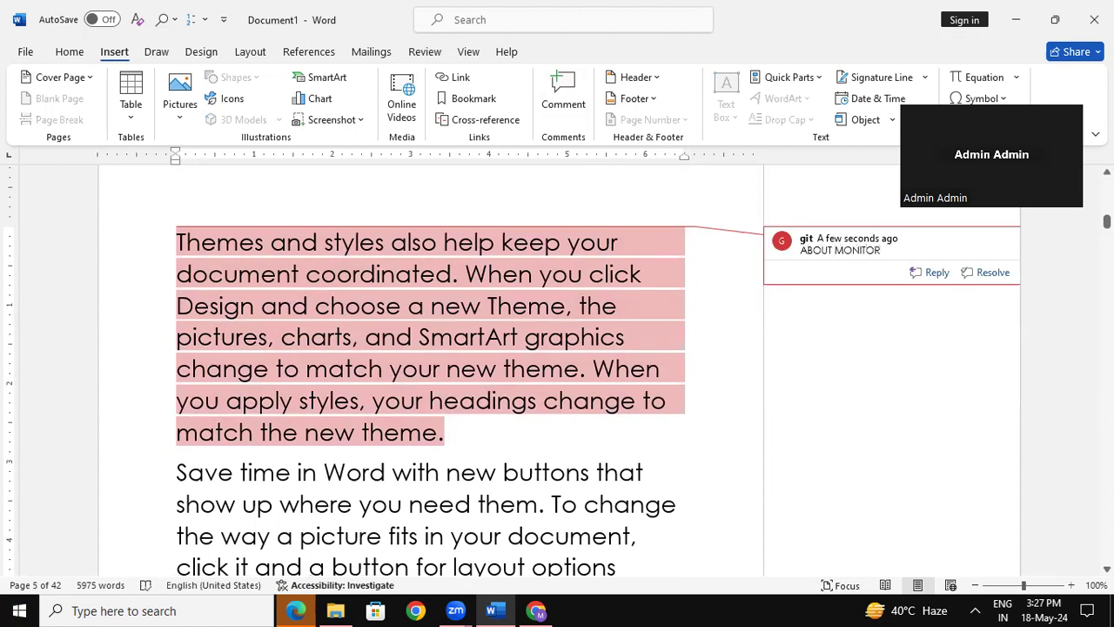
{"action": "left_click", "coordinate": [600, 518]}
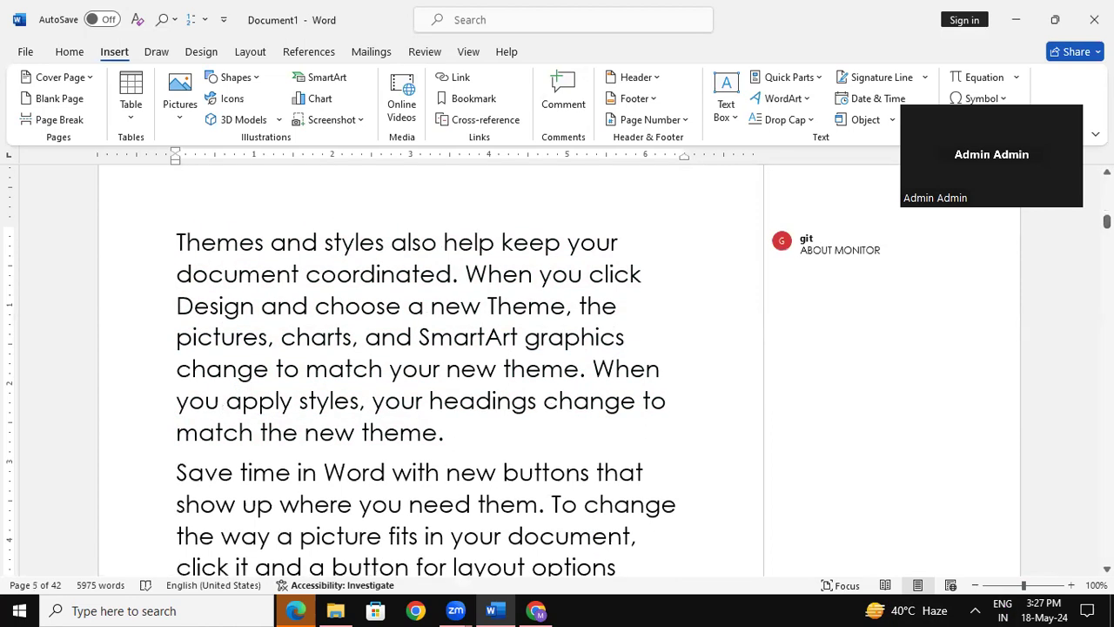
Delete the "ABOUT COMPUTER" comment from the first paragraph on page 1.
{"action": "left_click_drag", "start_coordinate": [1106, 222], "coordinate": [1106, 185]}
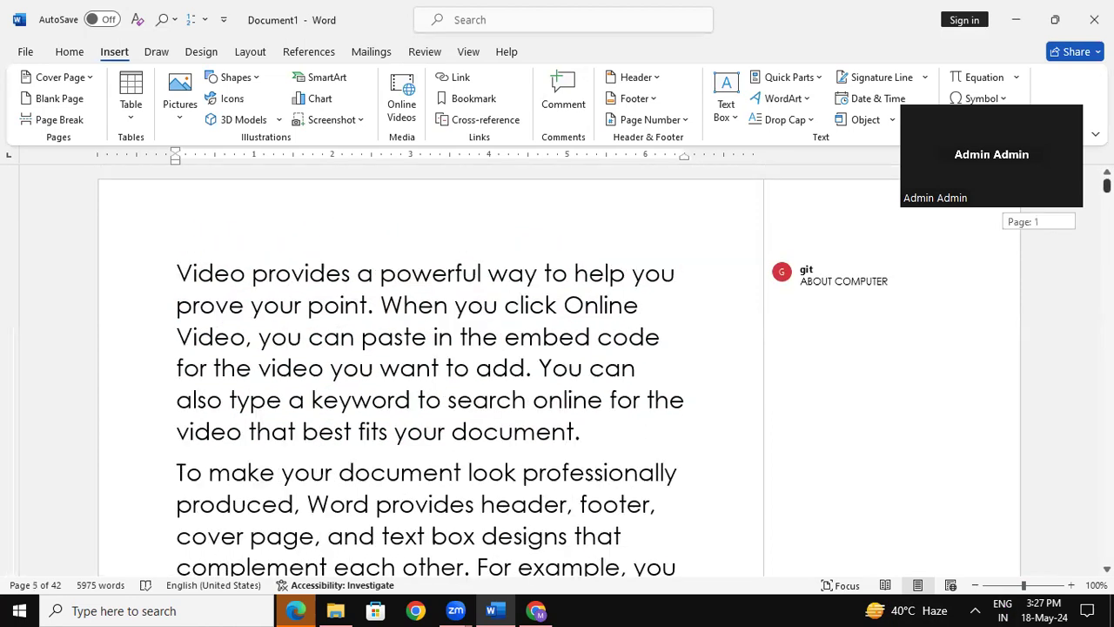
{"action": "left_click", "coordinate": [820, 286]}
{"action": "right_click", "coordinate": [820, 287]}
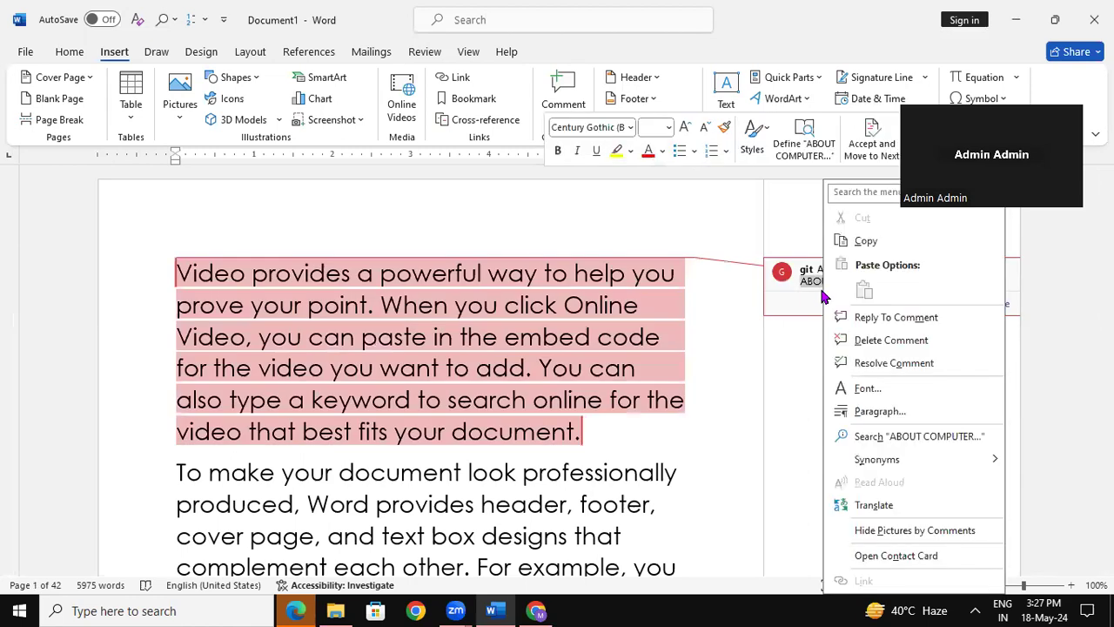
{"action": "left_click", "coordinate": [873, 339]}
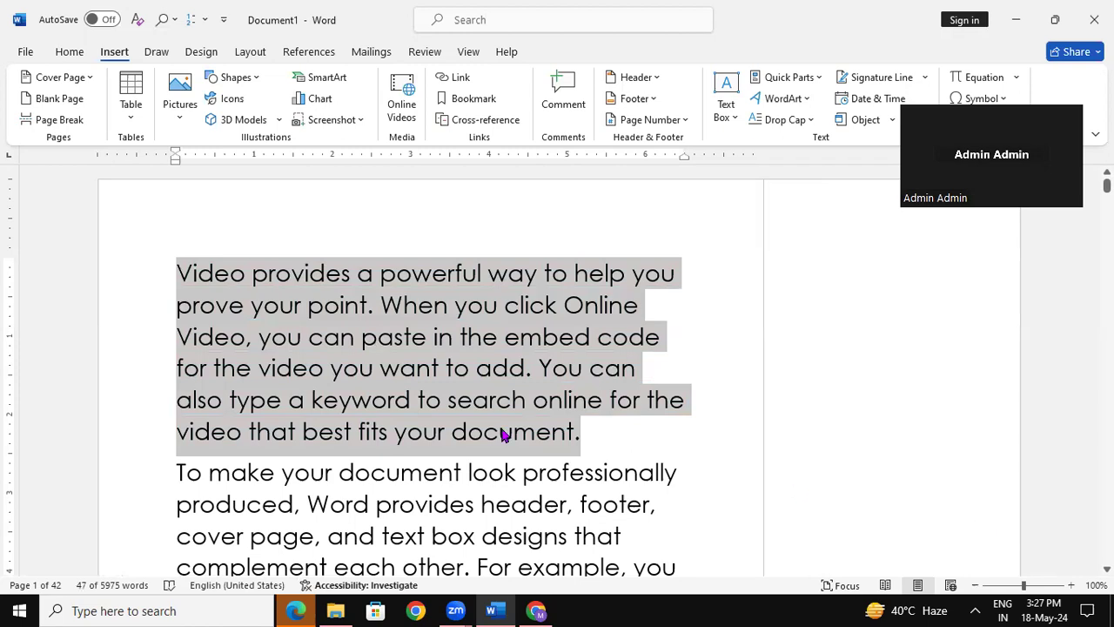
{"action": "left_click", "coordinate": [437, 52]}
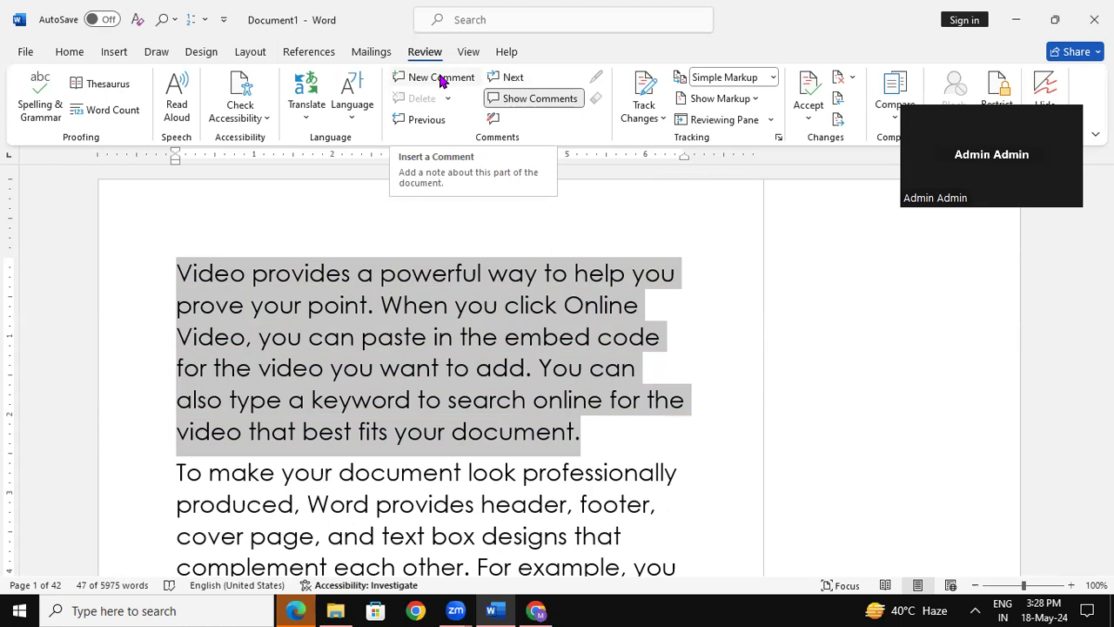
{"action": "scroll", "coordinate": [430, 203], "scroll_direction": "down", "scroll_amount": 1}
{"action": "left_click", "coordinate": [376, 248]}
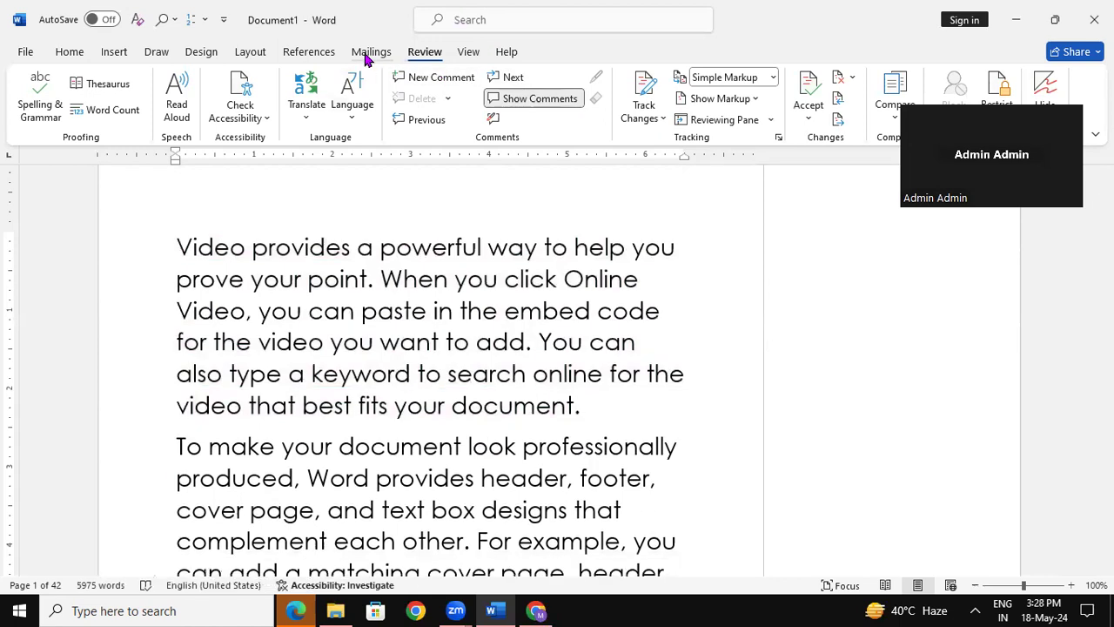
{"action": "left_click", "coordinate": [156, 53]}
{"action": "left_click", "coordinate": [114, 54]}
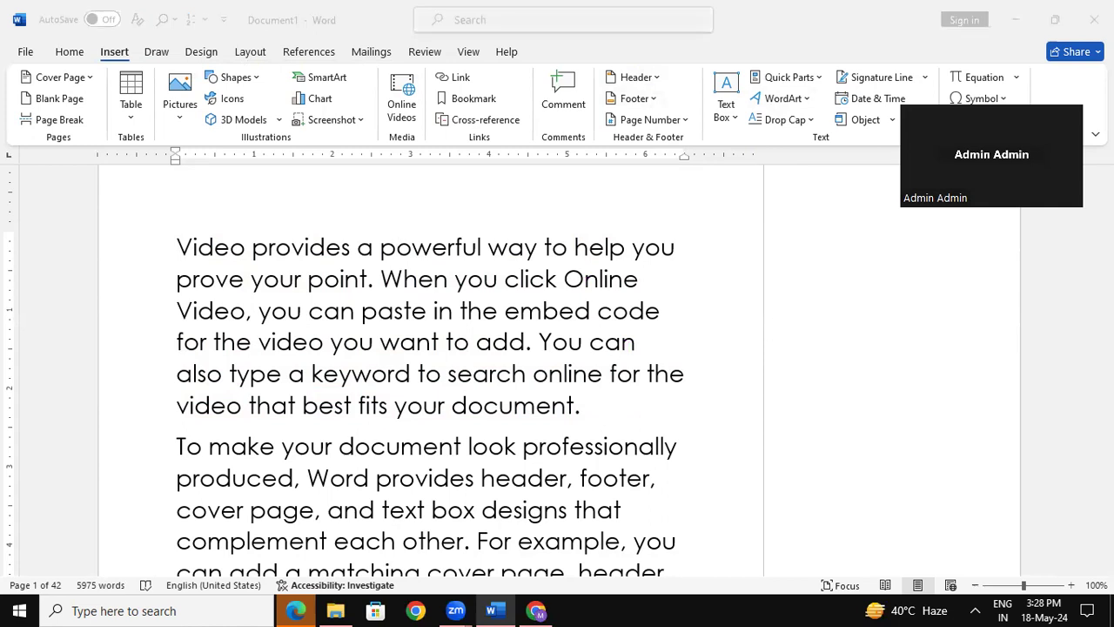
{"action": "left_click", "coordinate": [541, 361]}
{"action": "scroll", "coordinate": [480, 256], "scroll_direction": "up", "scroll_amount": 1}
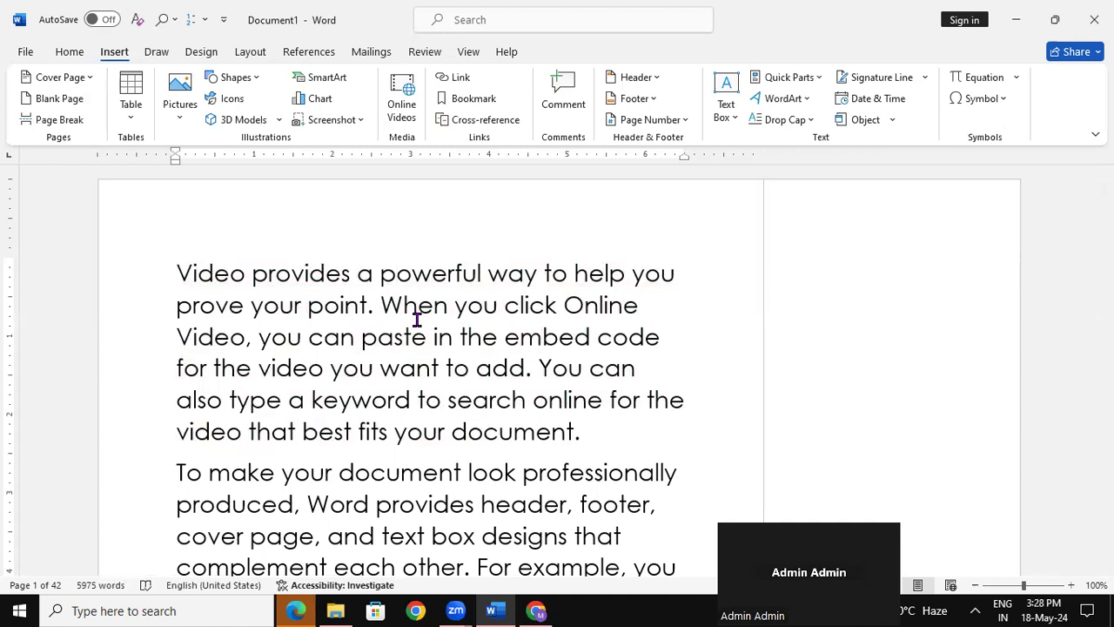
Insert a built-in Blank header and replace its placeholder on page 1 with "INTRODUCTION OF COMPUTER".
{"action": "key", "text": "ctrl+a"}
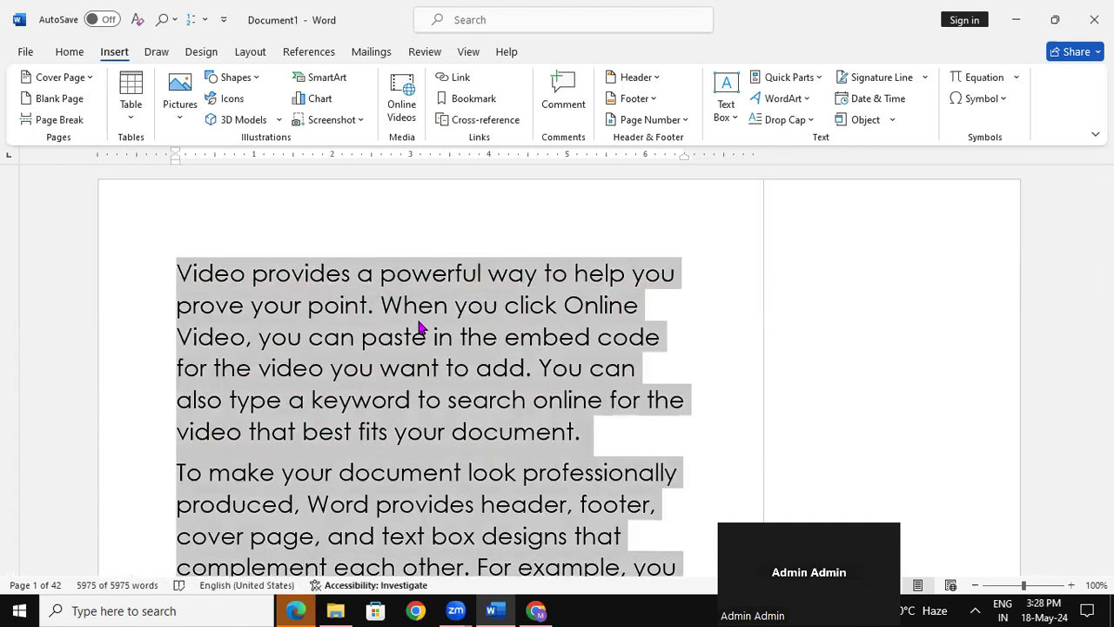
{"action": "left_click", "coordinate": [659, 77]}
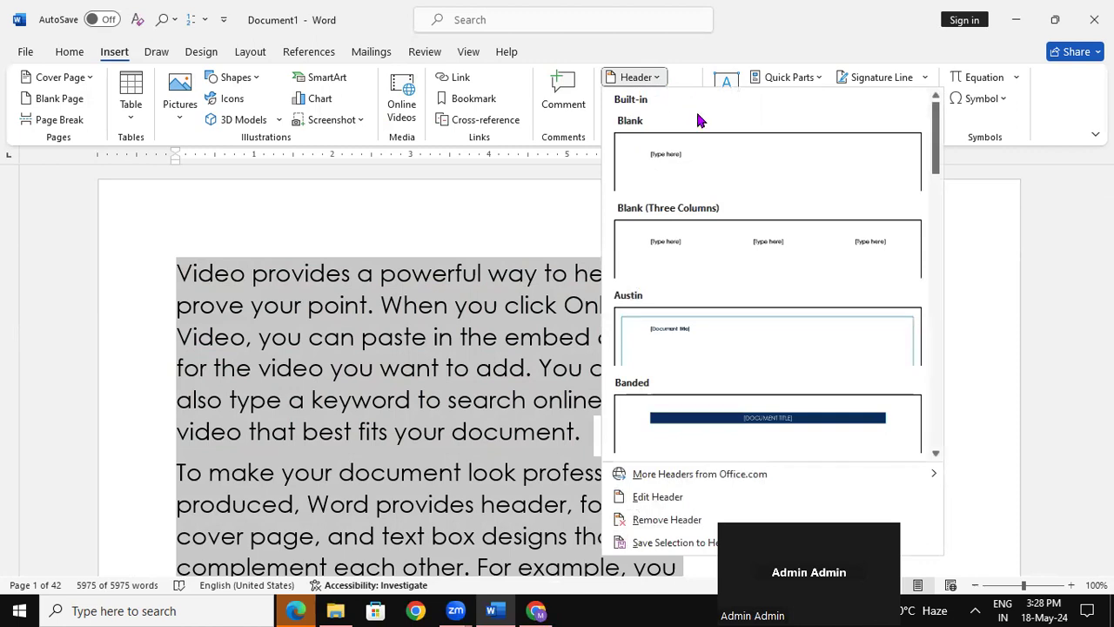
{"action": "left_click", "coordinate": [707, 170]}
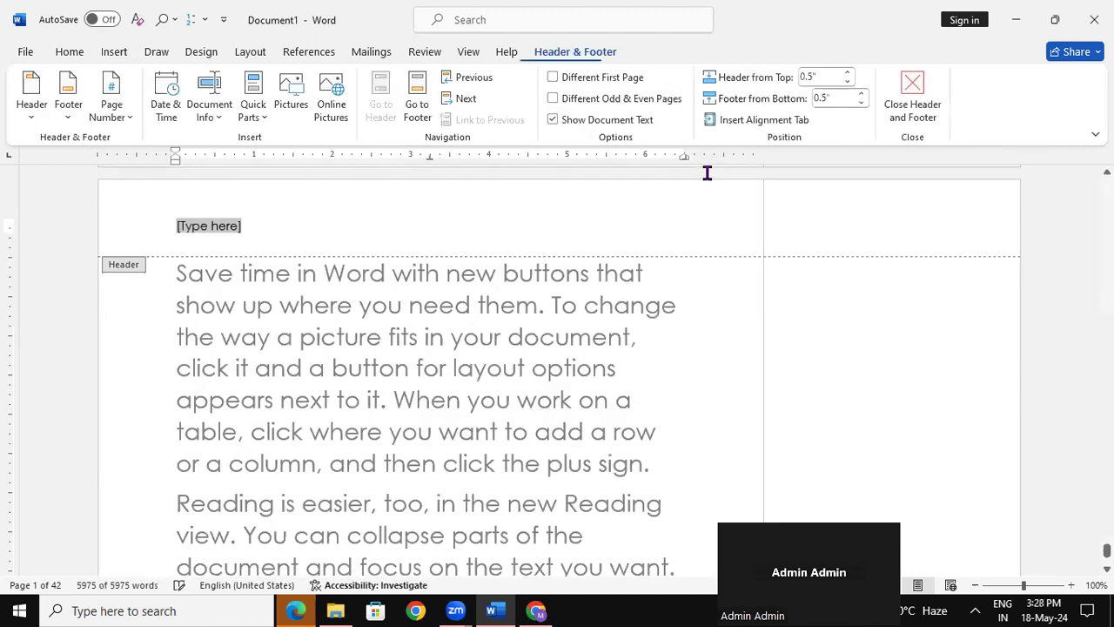
{"action": "left_click_drag", "start_coordinate": [1107, 550], "coordinate": [1107, 178]}
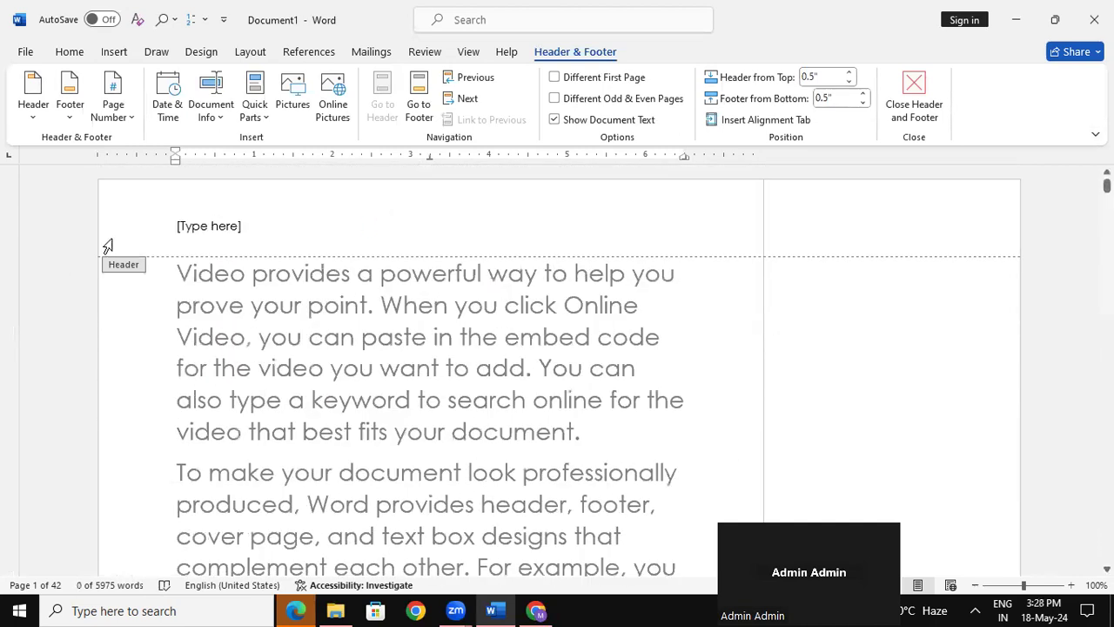
{"action": "left_click", "coordinate": [216, 227]}
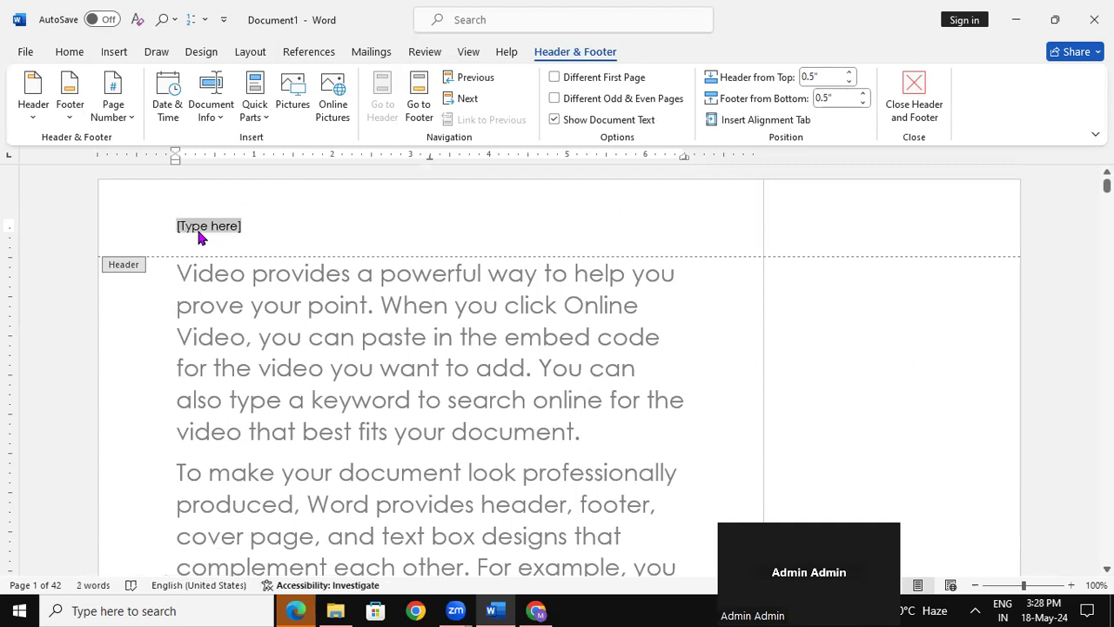
{"action": "type", "text": "IN"}
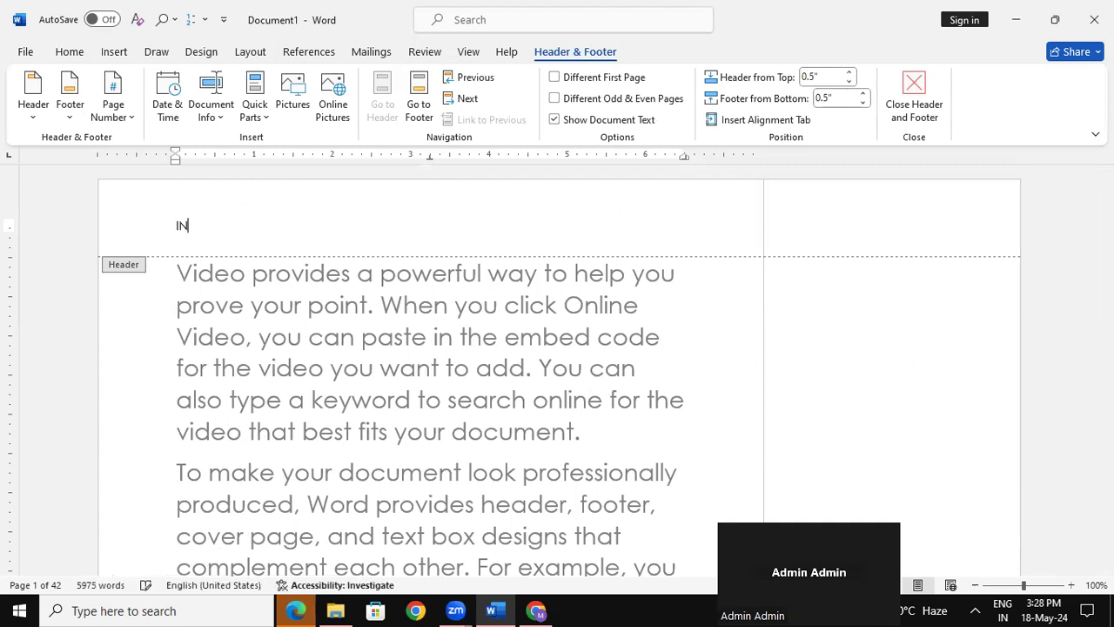
{"action": "type", "text": "TRODUCTION C"}
{"action": "type", "text": "F COMPUTER"}
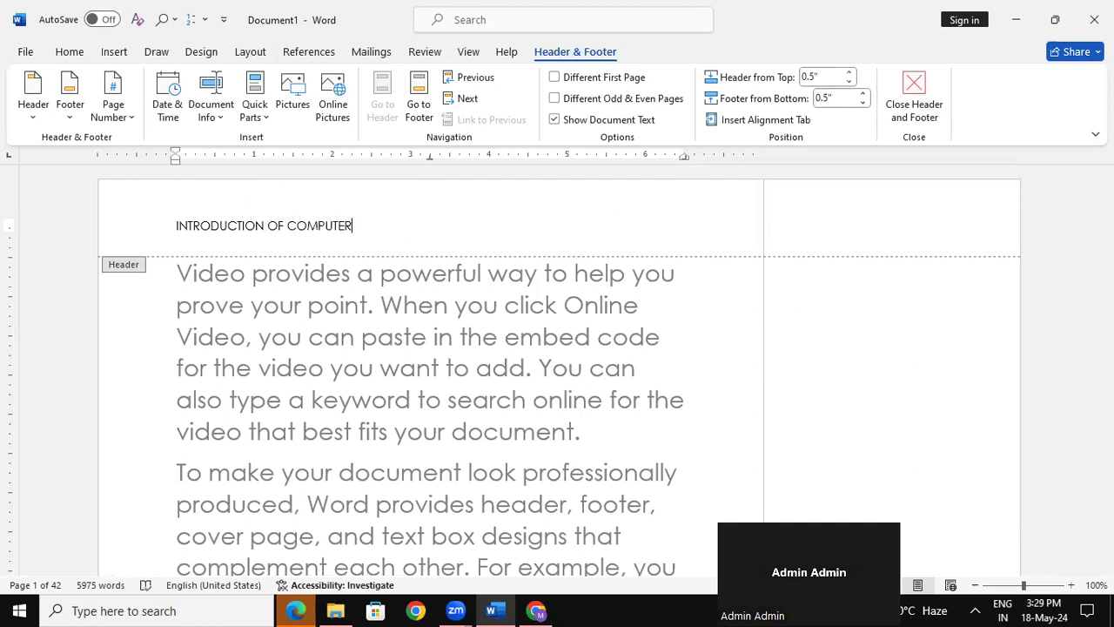
Enlarge the header text "INTRODUCTION OF COMPUTER" by seven size increments, make it bold and underlined, and return to the body text.
{"action": "left_click_drag", "start_coordinate": [356, 221], "coordinate": [130, 219]}
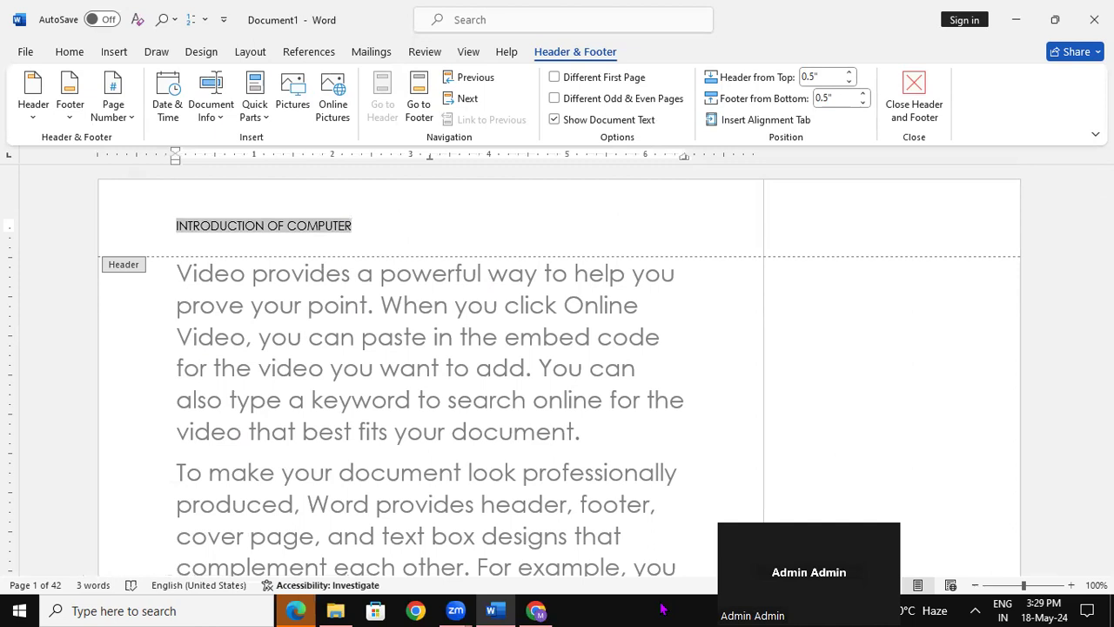
{"action": "key", "text": "ctrl+shift+period"}
{"action": "key", "text": "ctrl+shift+period"}
{"action": "key", "text": "ctrl+shift+period"}
{"action": "key", "text": "ctrl+shift+period"}
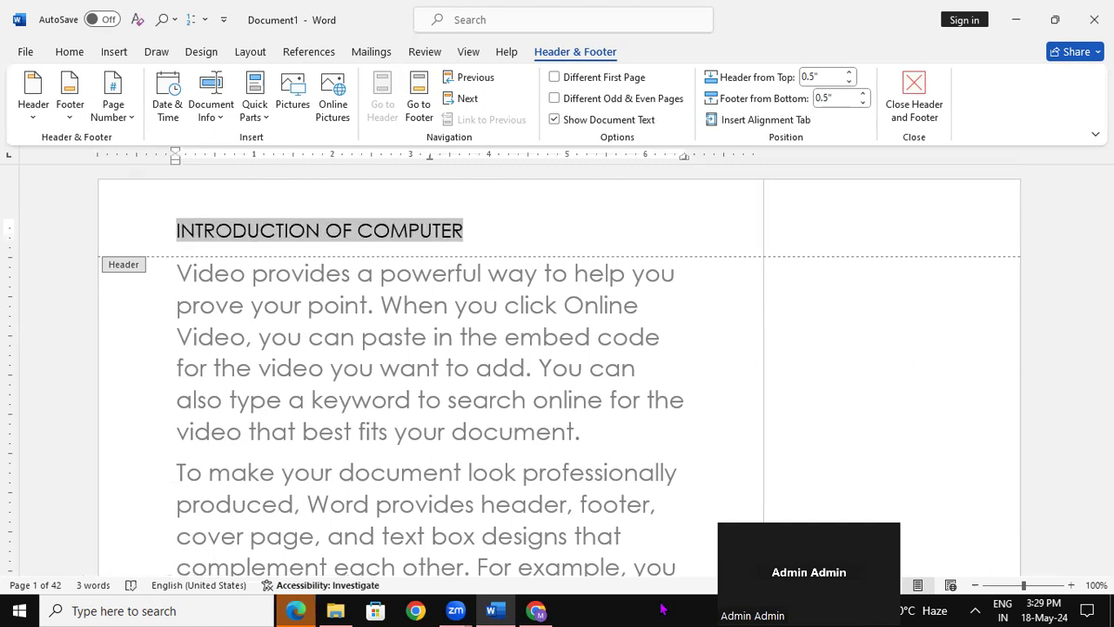
{"action": "key", "text": "ctrl+shift+period"}
{"action": "key", "text": "ctrl+shift+period"}
{"action": "key", "text": "ctrl+shift+period"}
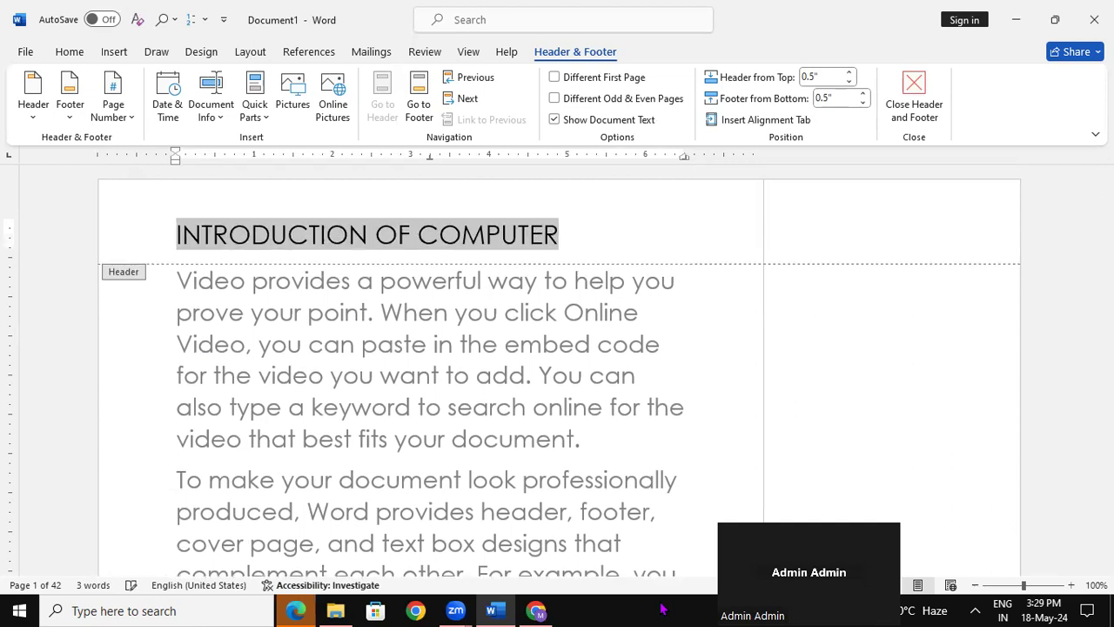
{"action": "key", "text": "ctrl+u"}
{"action": "key", "text": "ctrl+b"}
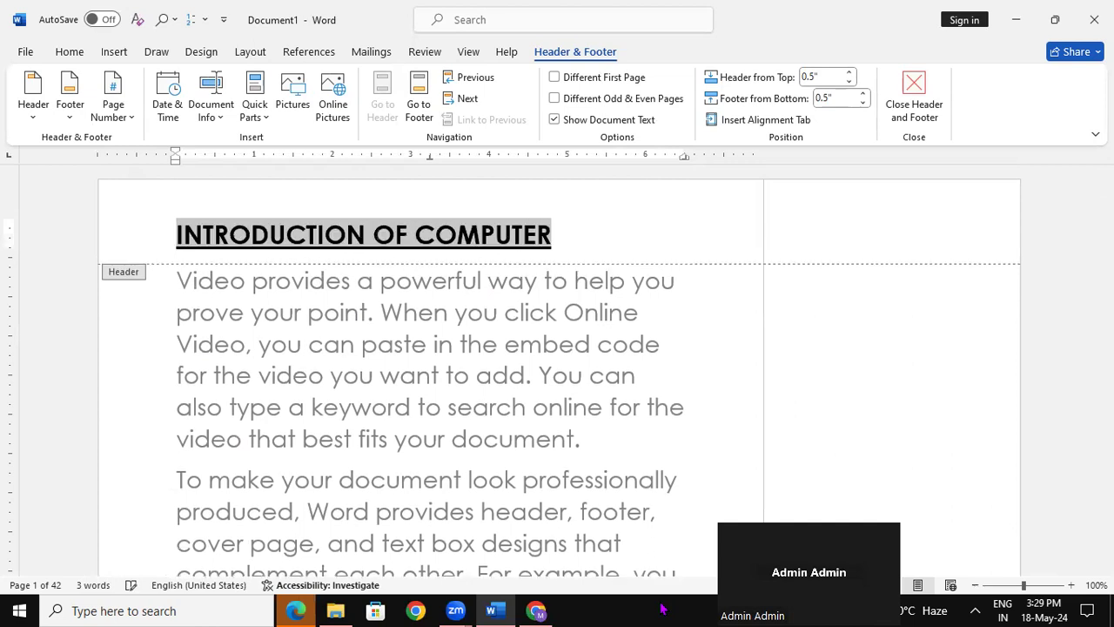
{"action": "double_click", "coordinate": [591, 458]}
Check how the header appears across the first pages of the document and return to page 1.
{"action": "scroll", "coordinate": [591, 459], "scroll_direction": "down", "scroll_amount": 3}
{"action": "scroll", "coordinate": [590, 460], "scroll_direction": "down", "scroll_amount": 8}
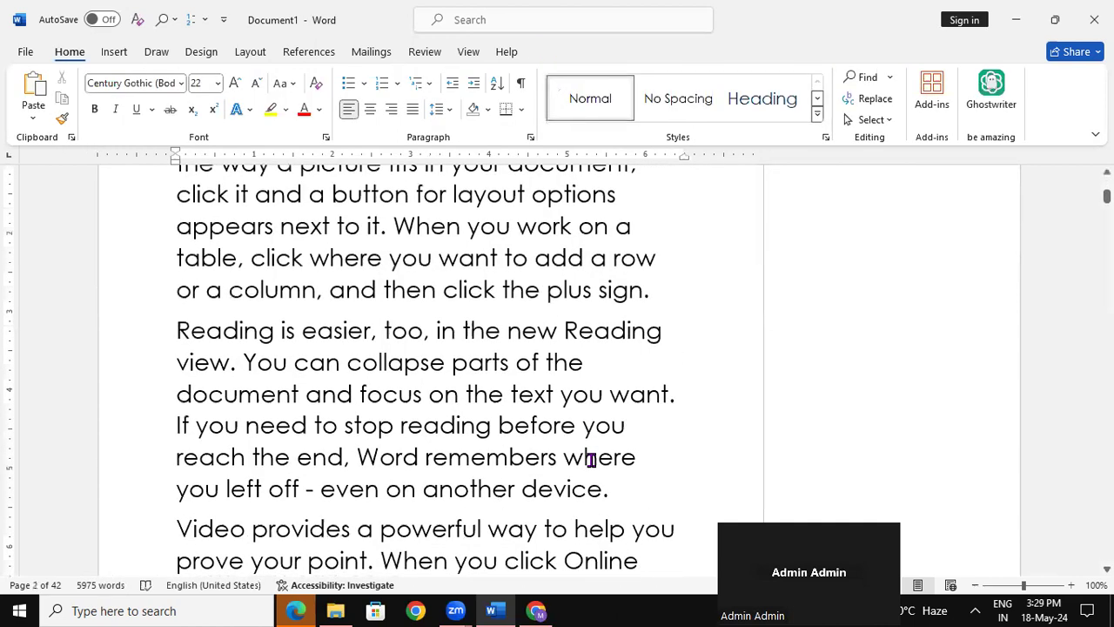
{"action": "scroll", "coordinate": [591, 460], "scroll_direction": "up", "scroll_amount": 4}
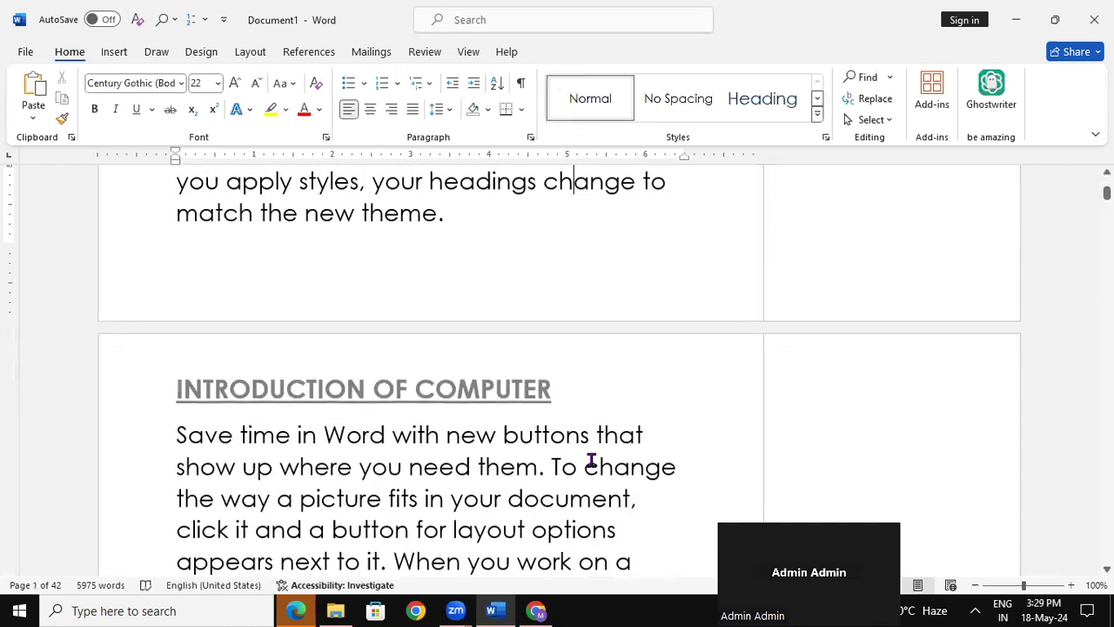
{"action": "key", "text": "Down"}
{"action": "scroll", "coordinate": [590, 459], "scroll_direction": "down", "scroll_amount": 1}
{"action": "scroll", "coordinate": [590, 459], "scroll_direction": "down", "scroll_amount": 10}
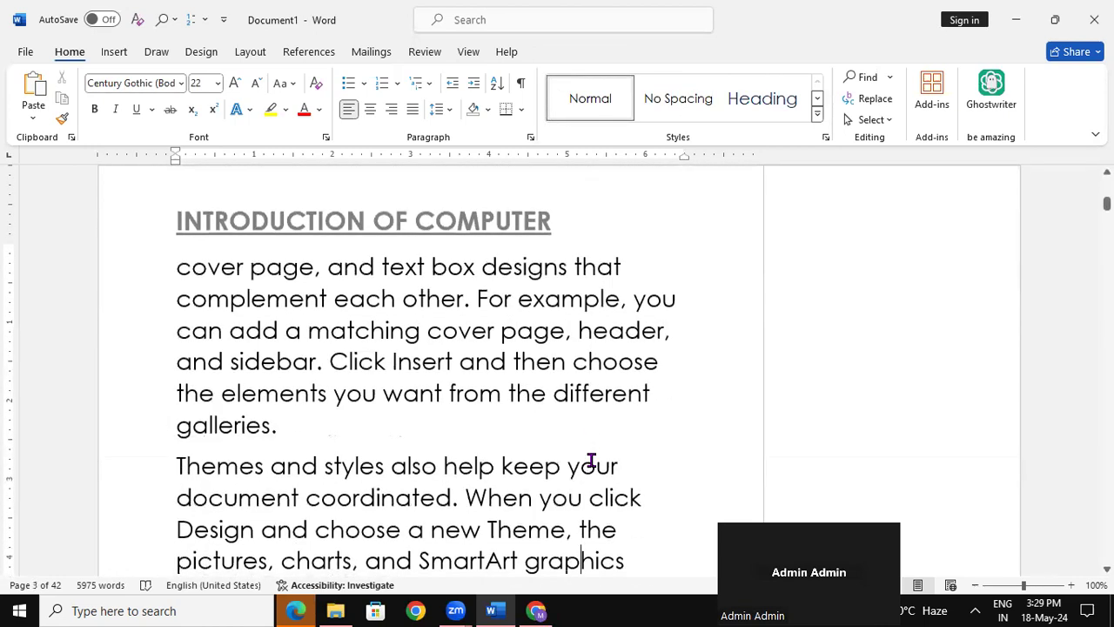
{"action": "scroll", "coordinate": [591, 459], "scroll_direction": "down", "scroll_amount": 8}
{"action": "scroll", "coordinate": [591, 459], "scroll_direction": "down", "scroll_amount": 3}
{"action": "scroll", "coordinate": [590, 459], "scroll_direction": "up", "scroll_amount": 4}
{"action": "scroll", "coordinate": [591, 460], "scroll_direction": "up", "scroll_amount": 4}
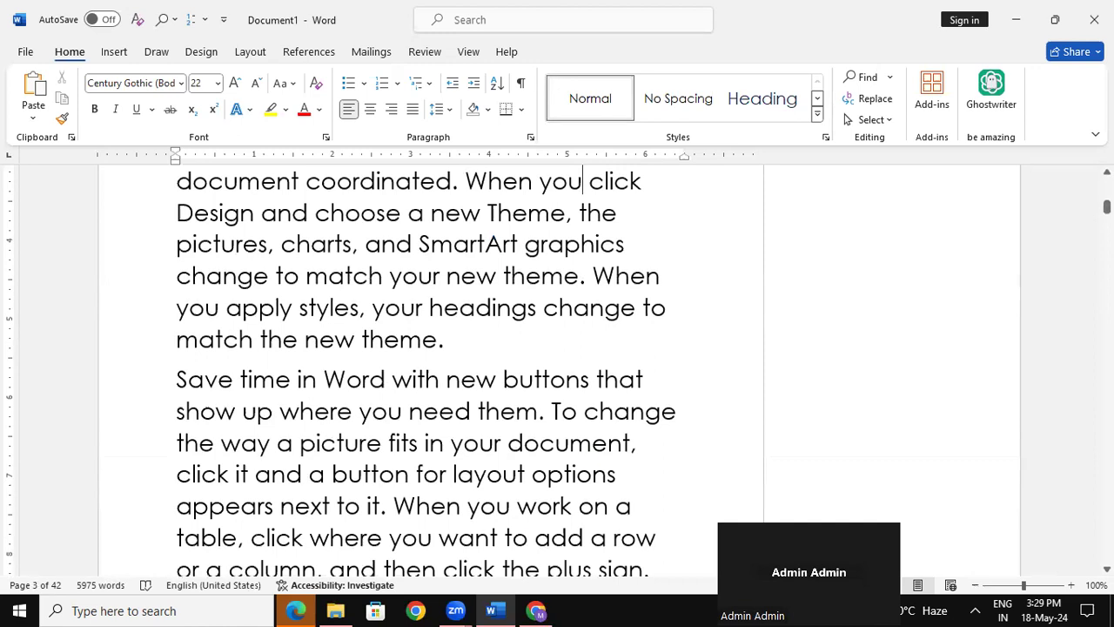
{"action": "left_click_drag", "start_coordinate": [1106, 206], "coordinate": [1055, 185]}
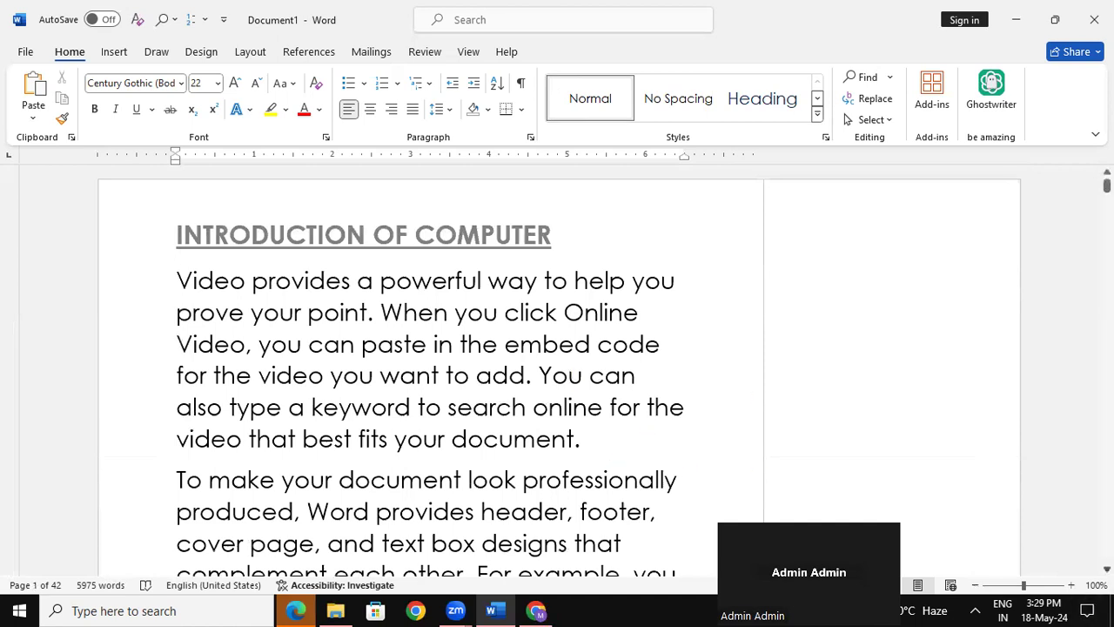
Insert a Next Page section break at the end of page 1, after "match the new theme.".
{"action": "scroll", "coordinate": [557, 365], "scroll_direction": "down", "scroll_amount": 5}
{"action": "scroll", "coordinate": [517, 393], "scroll_direction": "down", "scroll_amount": 5}
{"action": "left_click", "coordinate": [516, 394]}
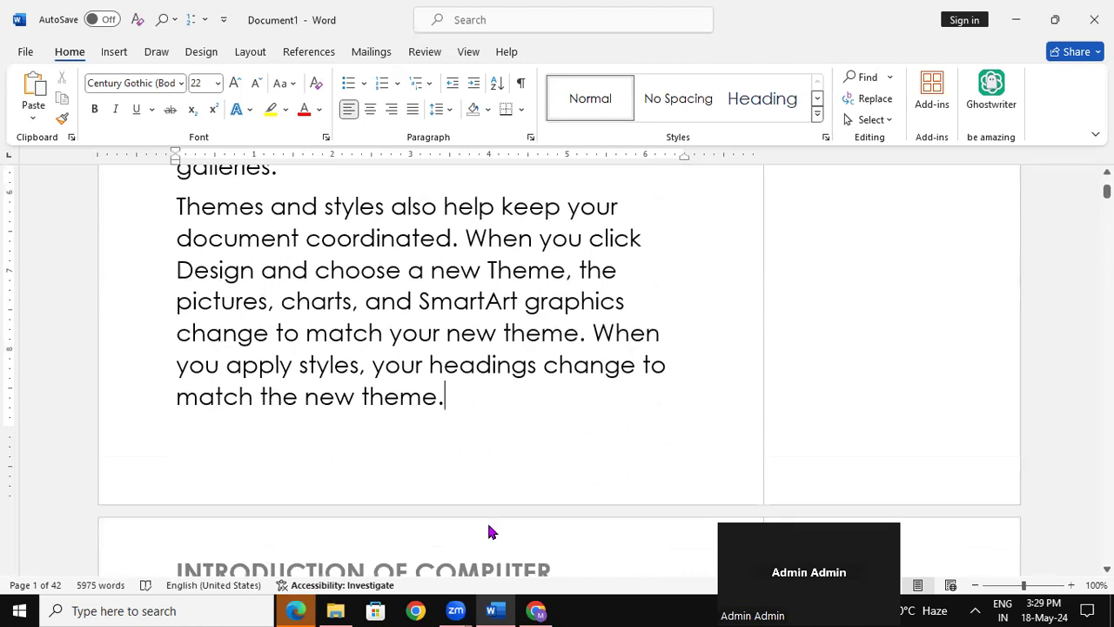
{"action": "left_click", "coordinate": [250, 54]}
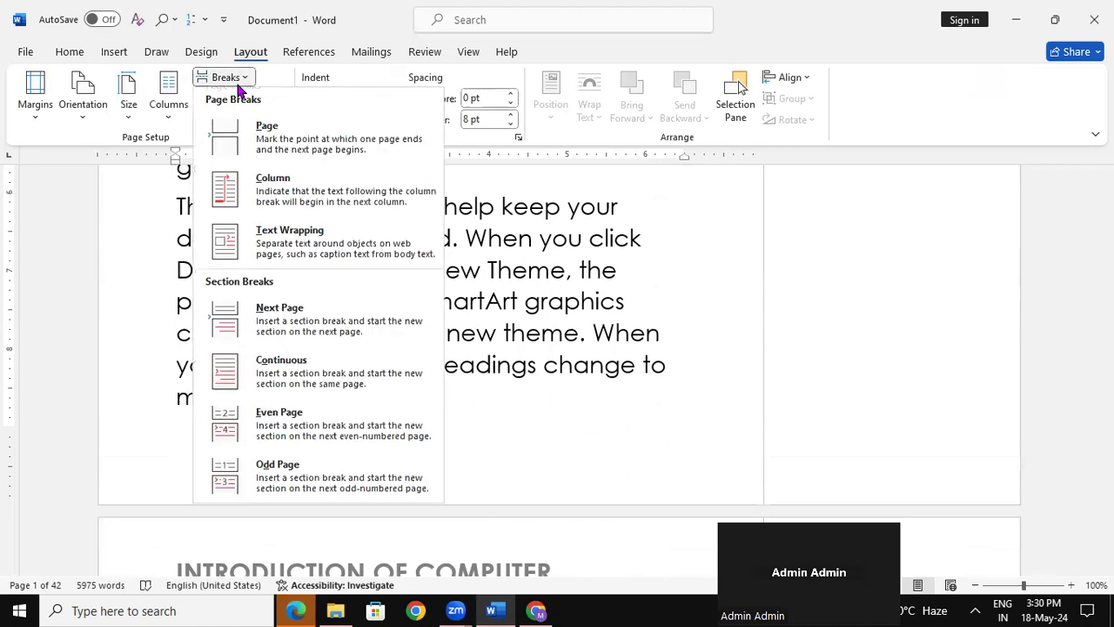
{"action": "left_click", "coordinate": [308, 327]}
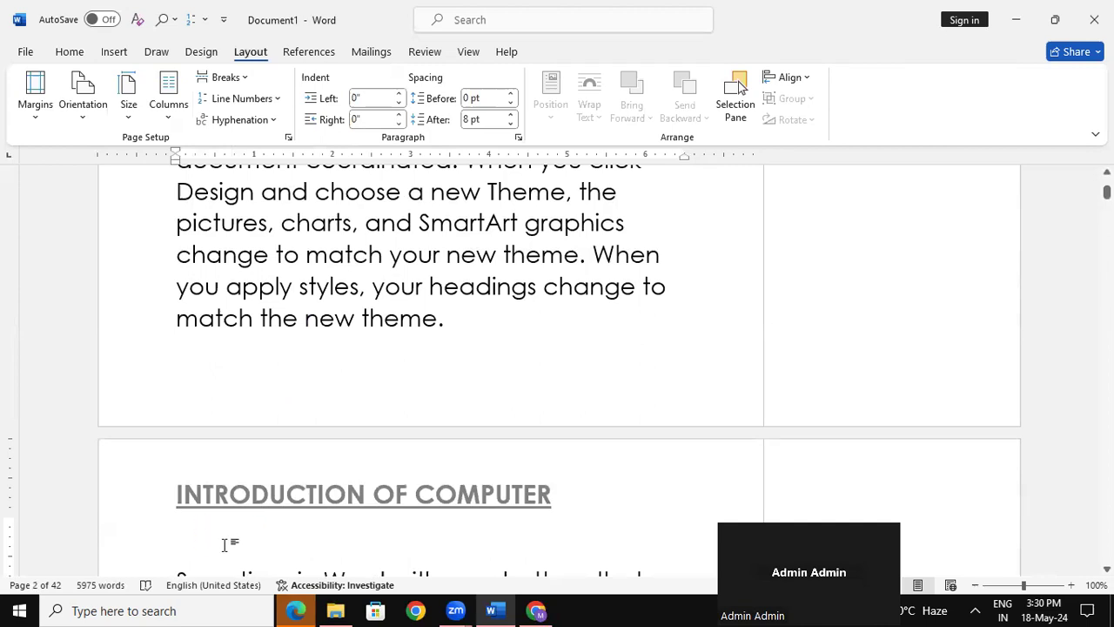
Unlink the section 2 header on page 2 from the previous section and replace its word "COMPUTER" with "CPU".
{"action": "double_click", "coordinate": [240, 496]}
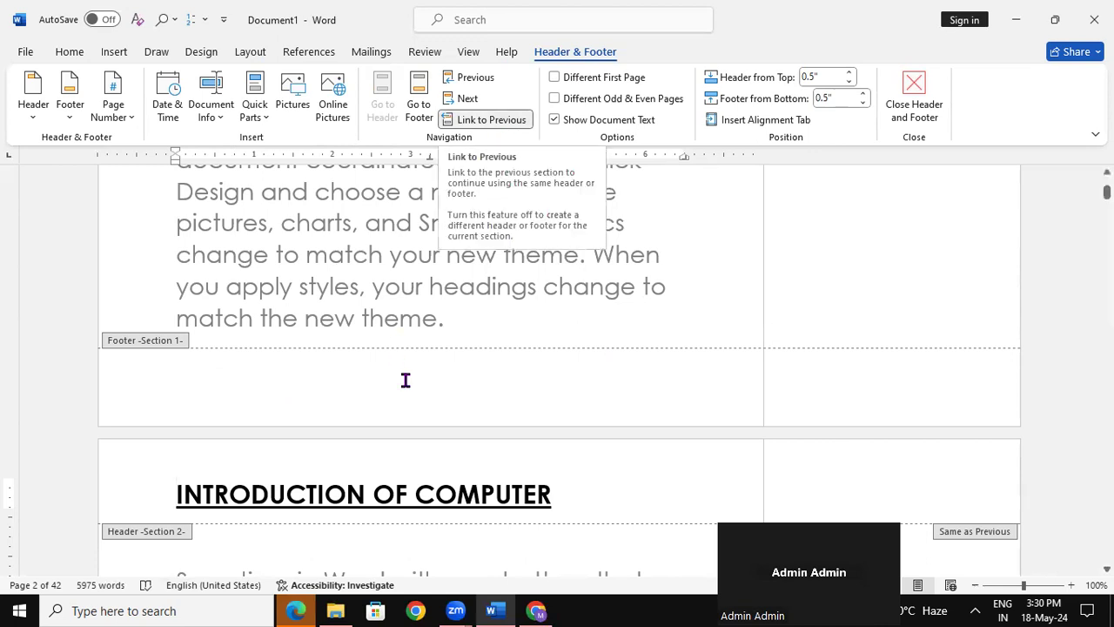
{"action": "left_click", "coordinate": [511, 122]}
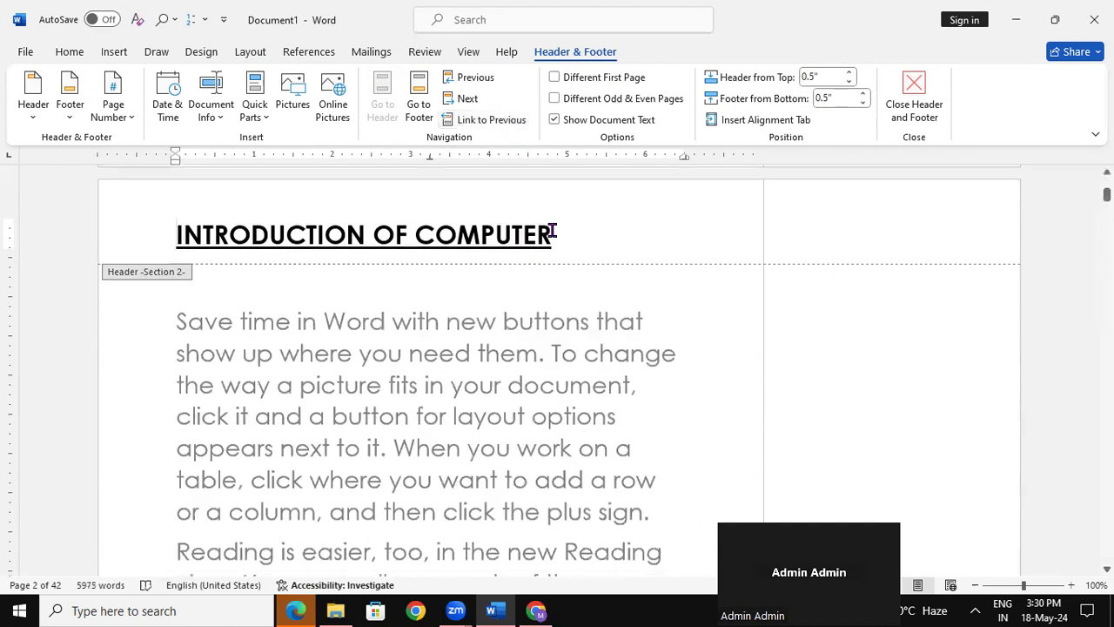
{"action": "key", "text": "BackSpace"}
{"action": "key", "text": "BackSpace"}
{"action": "key", "text": "BackSpace"}
{"action": "key", "text": "BackSpace"}
{"action": "key", "text": "BackSpace"}
{"action": "key", "text": "BackSpace"}
{"action": "key", "text": "BackSpace"}
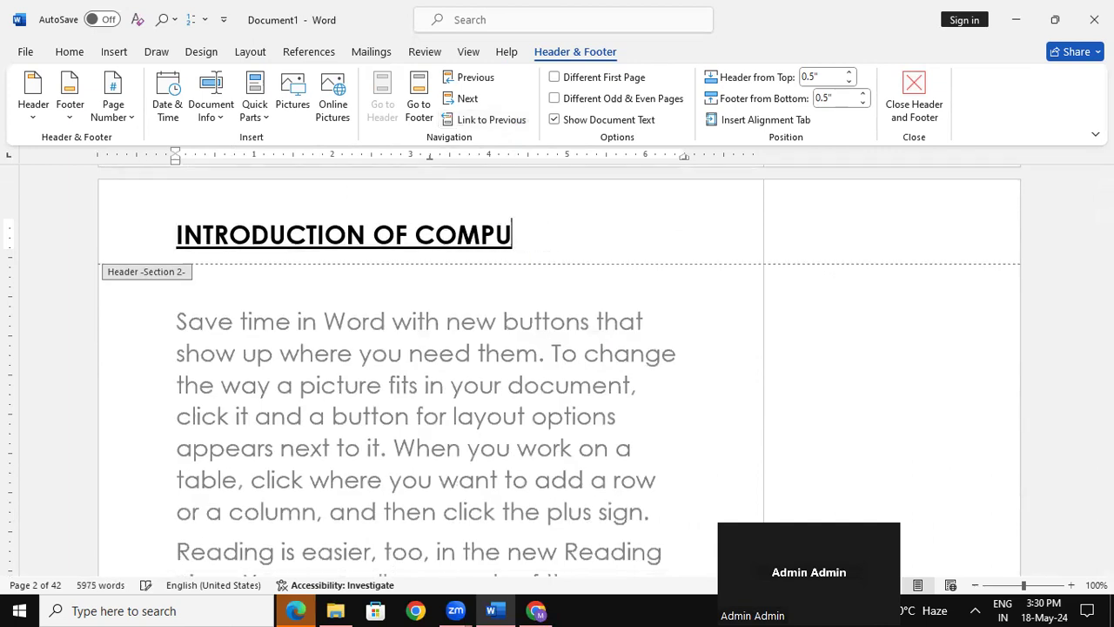
{"action": "type", "text": "PU"}
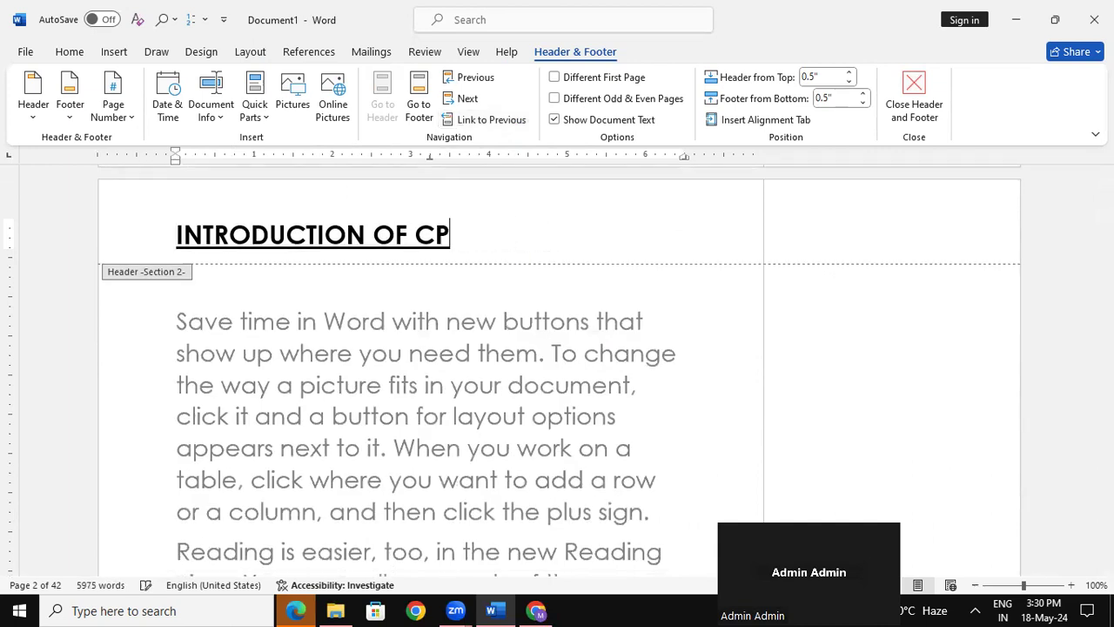
Return to the body text and compare the header on page 1 with the header on page 2.
{"action": "double_click", "coordinate": [502, 413]}
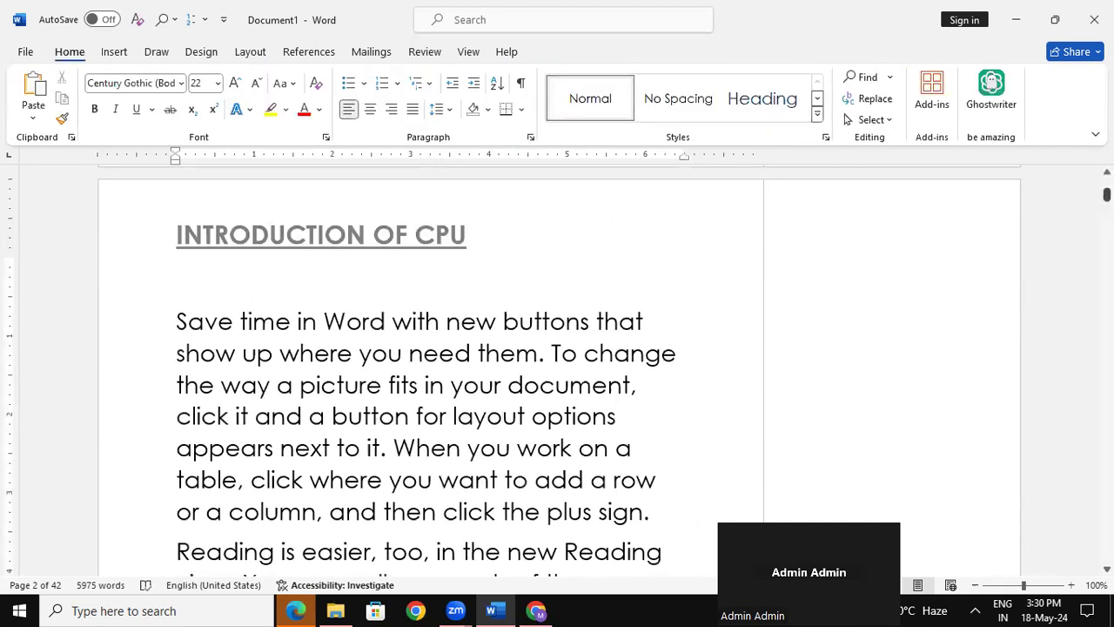
{"action": "left_click_drag", "start_coordinate": [1107, 195], "coordinate": [1106, 185]}
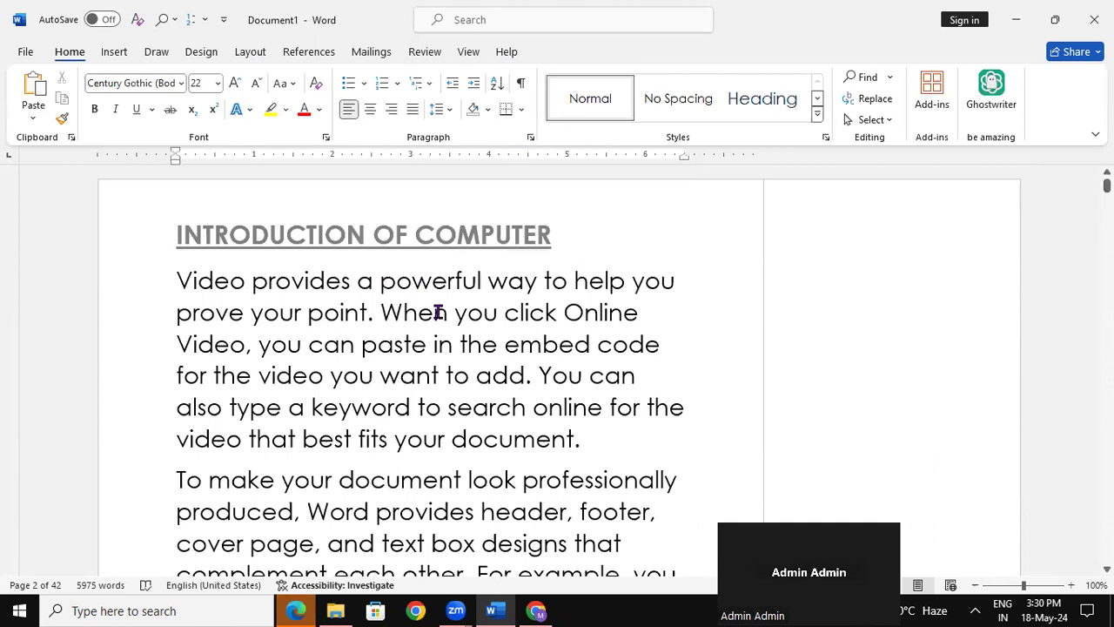
{"action": "scroll", "coordinate": [560, 374], "scroll_direction": "down", "scroll_amount": 3}
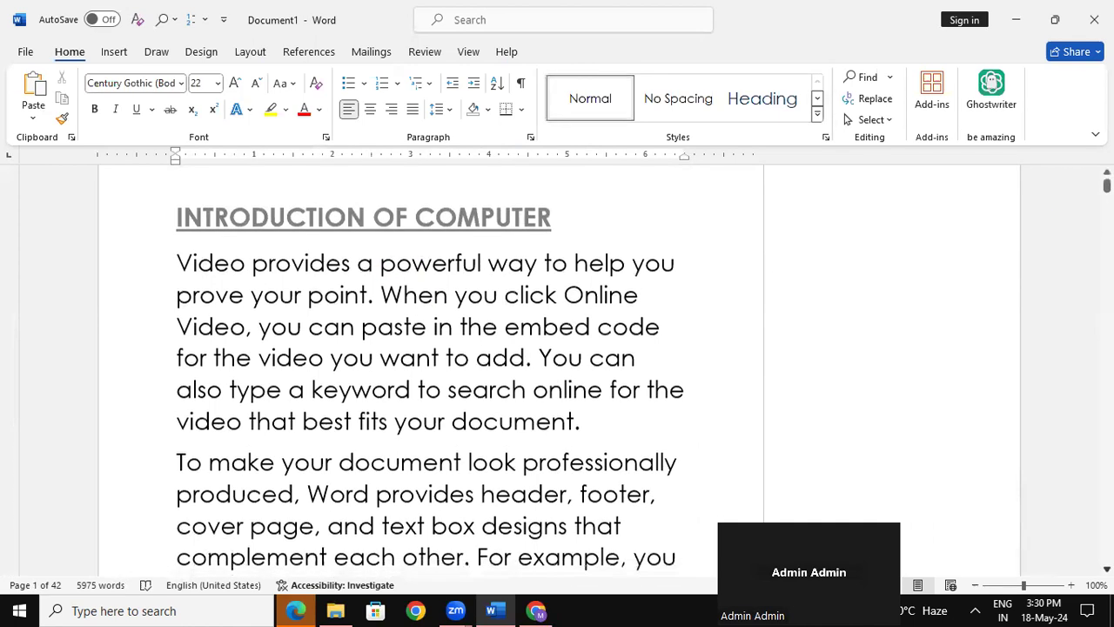
{"action": "scroll", "coordinate": [560, 374], "scroll_direction": "down", "scroll_amount": 10}
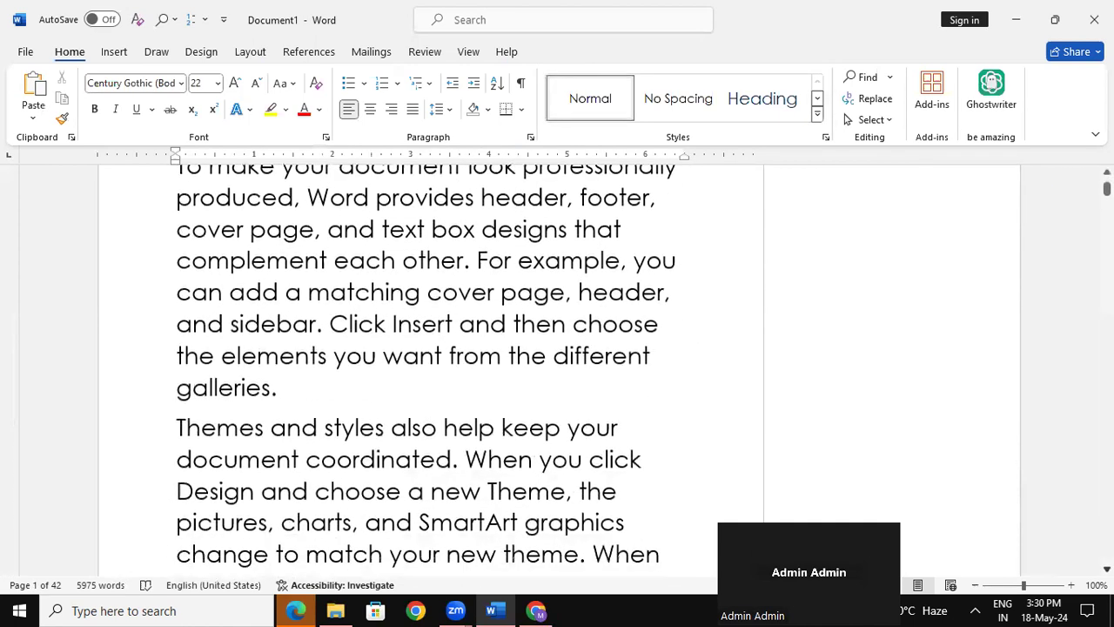
{"action": "scroll", "coordinate": [559, 374], "scroll_direction": "down", "scroll_amount": 8}
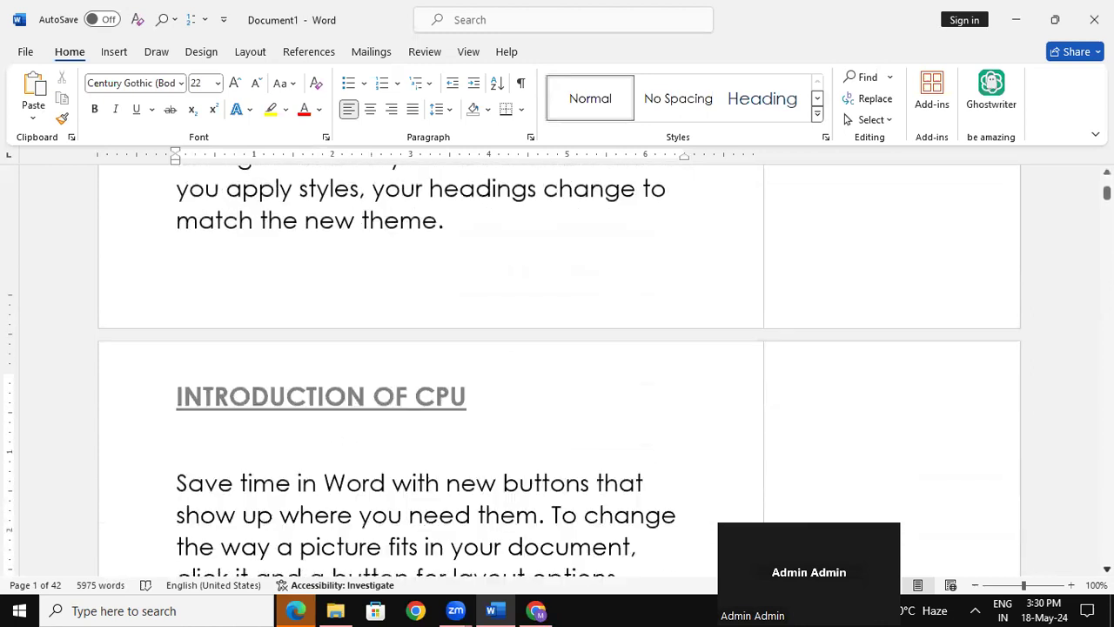
{"action": "left_click", "coordinate": [502, 465]}
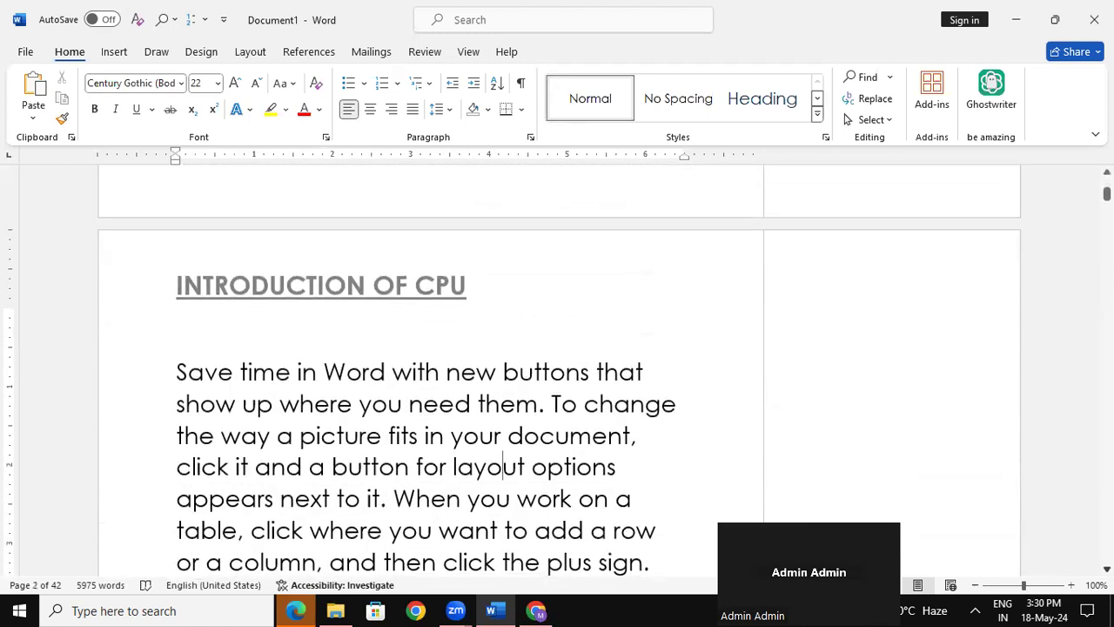
Insert a Next Page section break at the end of page 2, after "video that best fits your document.".
{"action": "scroll", "coordinate": [502, 465], "scroll_direction": "down", "scroll_amount": 3}
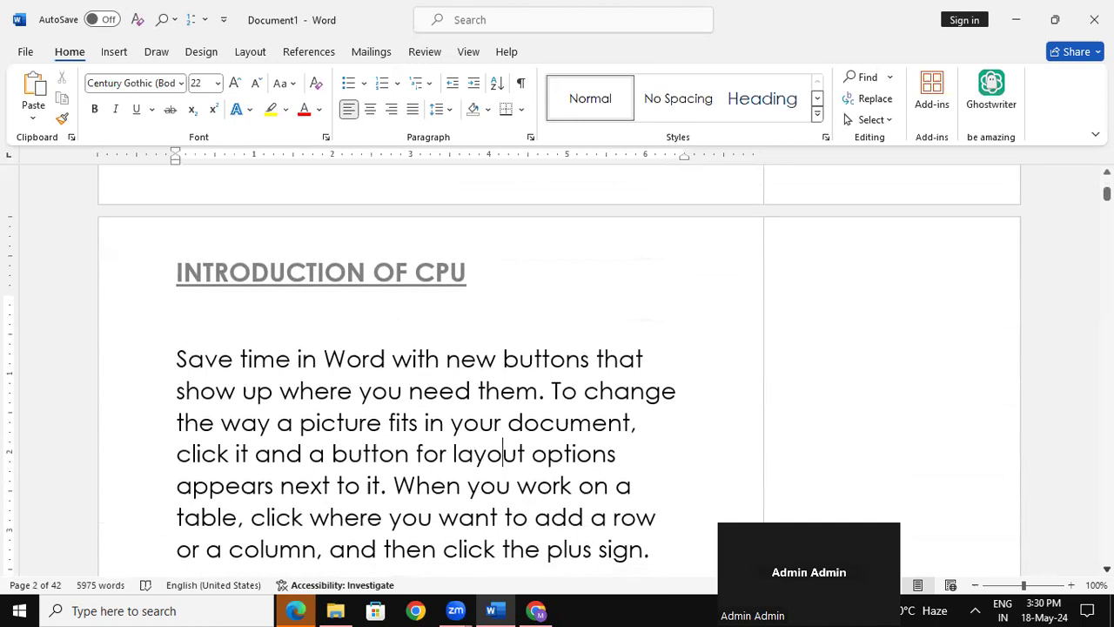
{"action": "scroll", "coordinate": [502, 452], "scroll_direction": "down", "scroll_amount": 4}
{"action": "scroll", "coordinate": [502, 452], "scroll_direction": "down", "scroll_amount": 6}
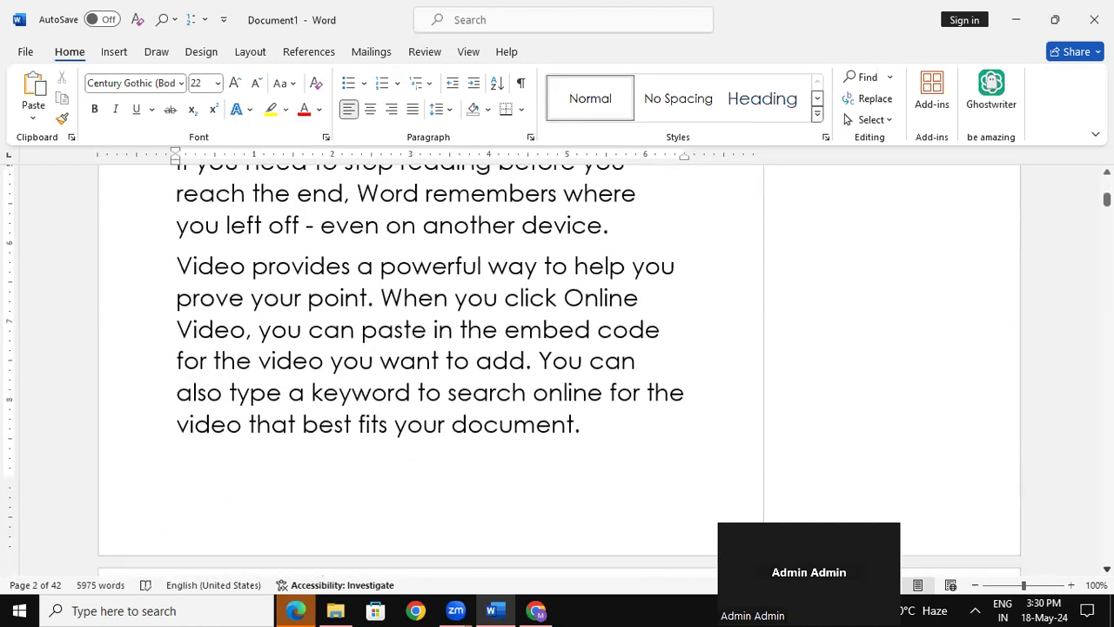
{"action": "scroll", "coordinate": [513, 365], "scroll_direction": "down", "scroll_amount": 1}
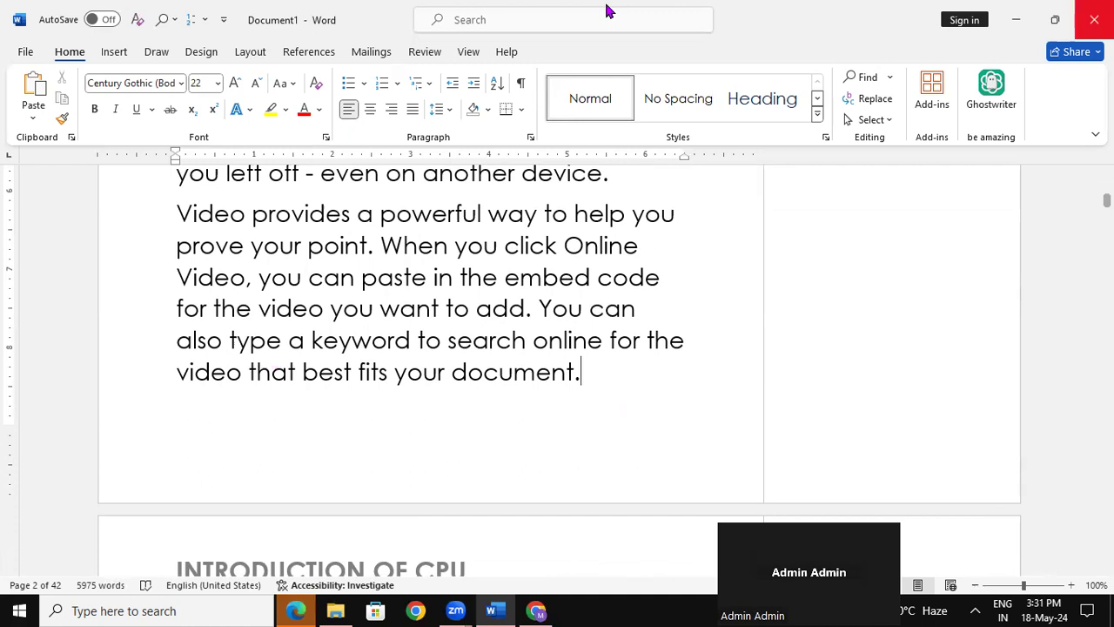
{"action": "left_click", "coordinate": [247, 54]}
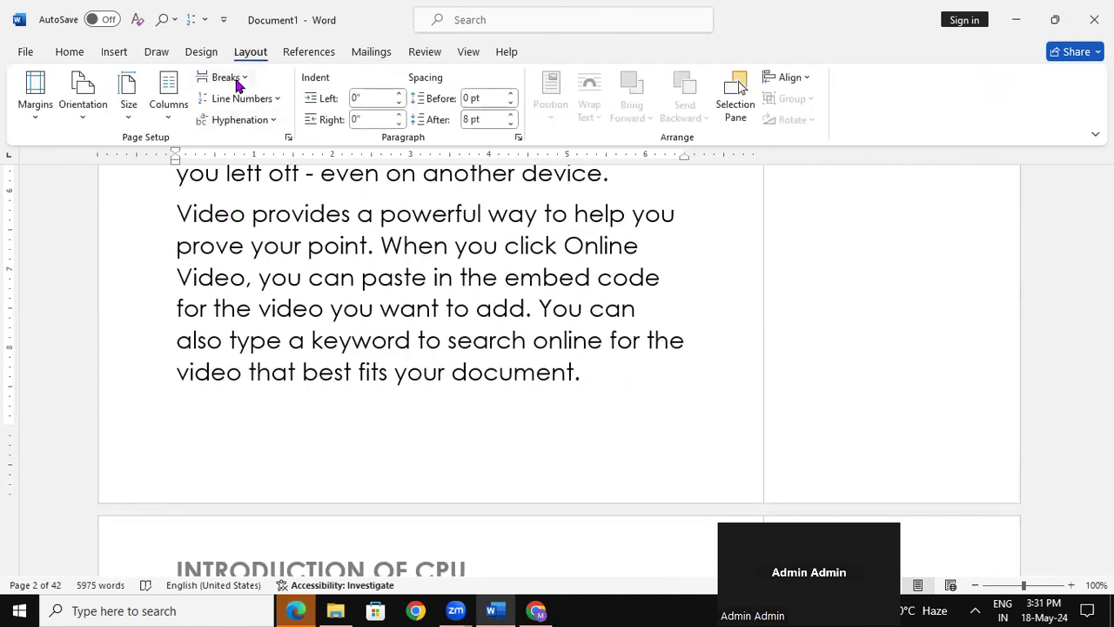
{"action": "left_click", "coordinate": [236, 80]}
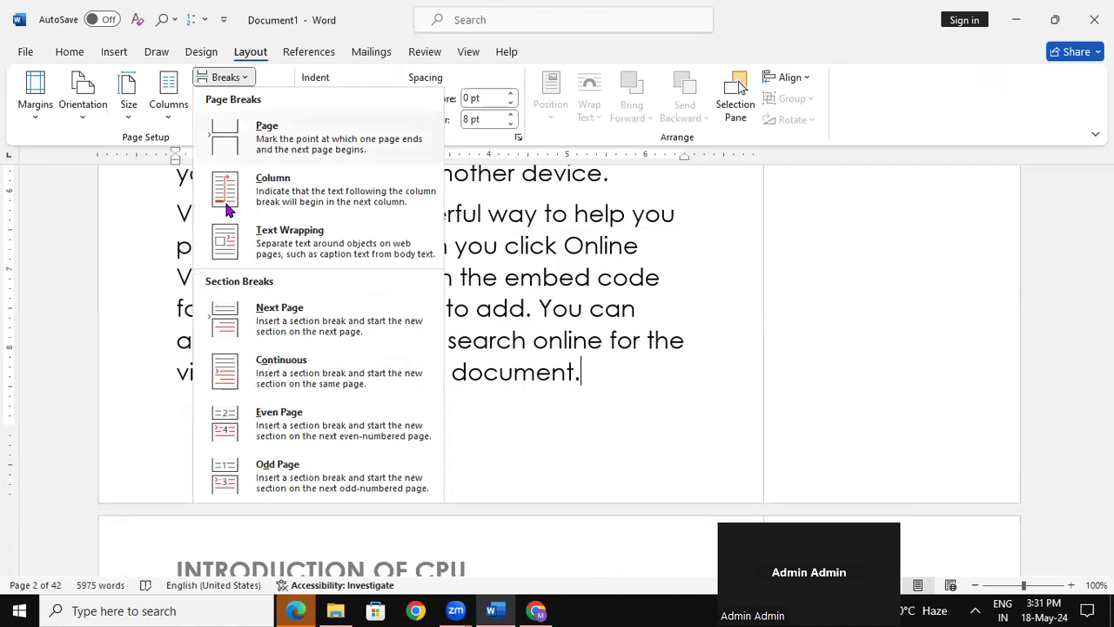
{"action": "left_click", "coordinate": [300, 325]}
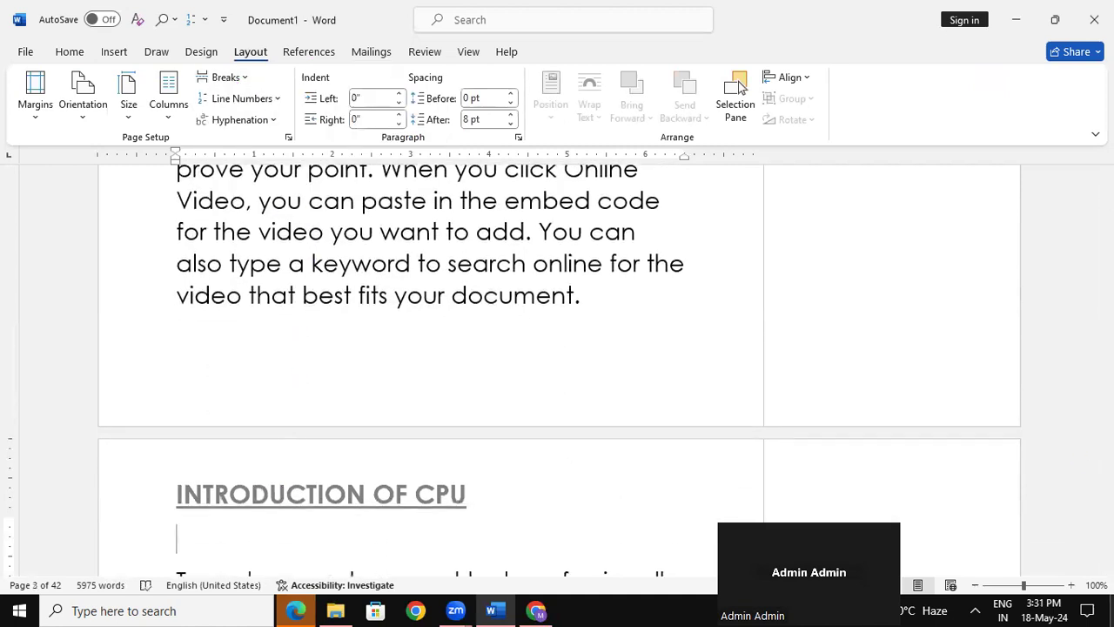
Unlink the section 3 header on page 3 from the previous section, replace "CPU" with "COMPUTER MEMORY", and return to the body text.
{"action": "scroll", "coordinate": [850, 473], "scroll_direction": "down", "scroll_amount": 2}
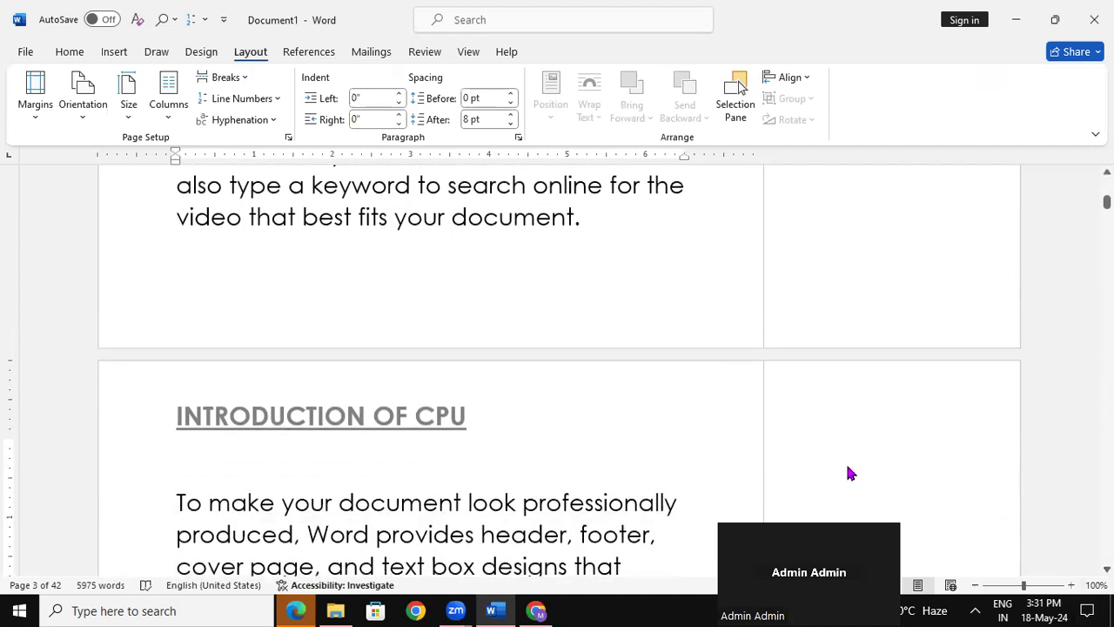
{"action": "double_click", "coordinate": [394, 425]}
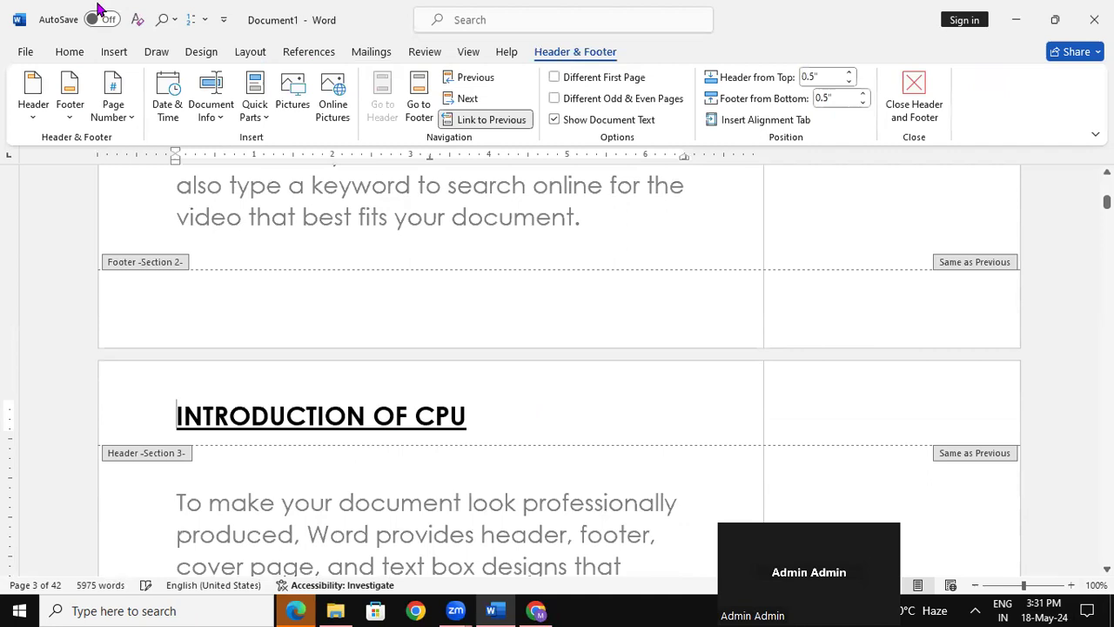
{"action": "left_click", "coordinate": [491, 120]}
{"action": "left_click", "coordinate": [500, 235]}
{"action": "key", "text": "BackSpace"}
{"action": "key", "text": "BackSpace"}
{"action": "key", "text": "BackSpace"}
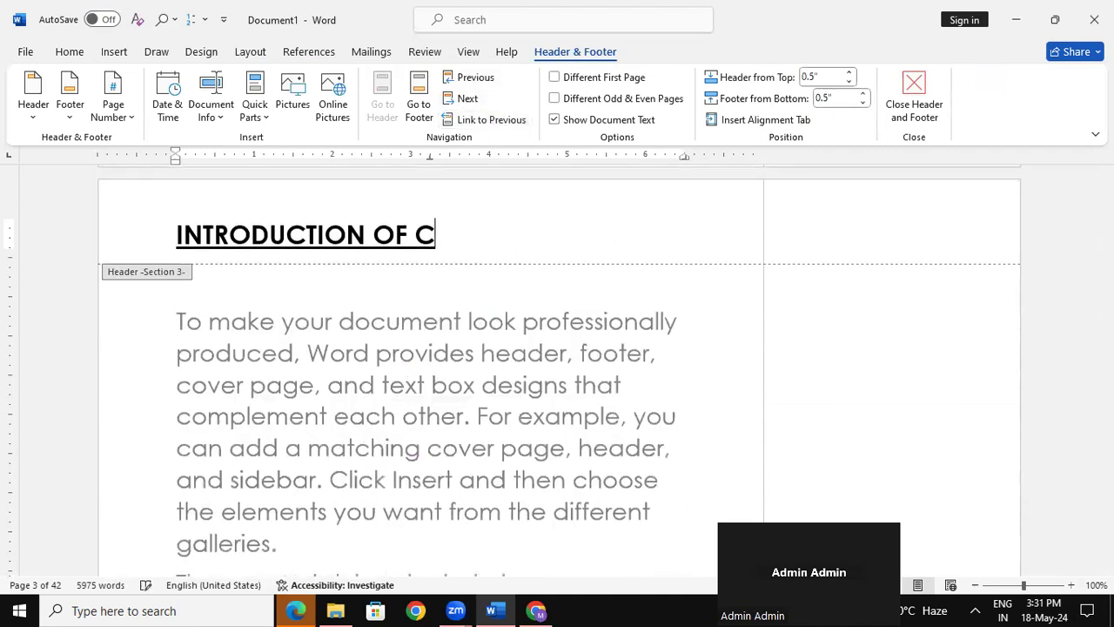
{"action": "type", "text": "COMPUTER MEMORY"}
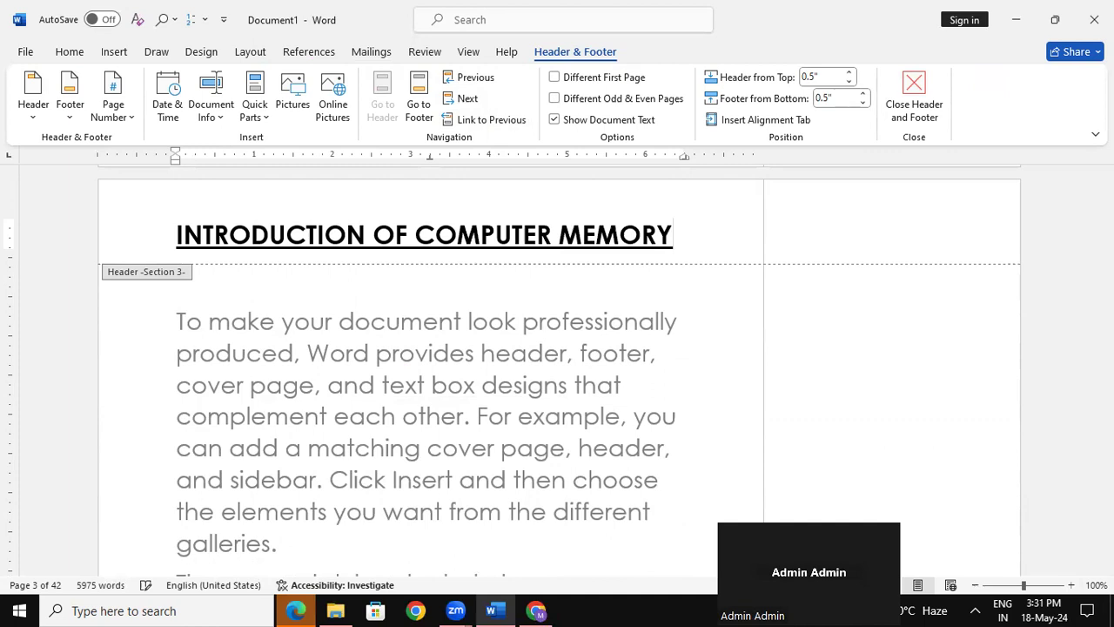
{"action": "double_click", "coordinate": [558, 346]}
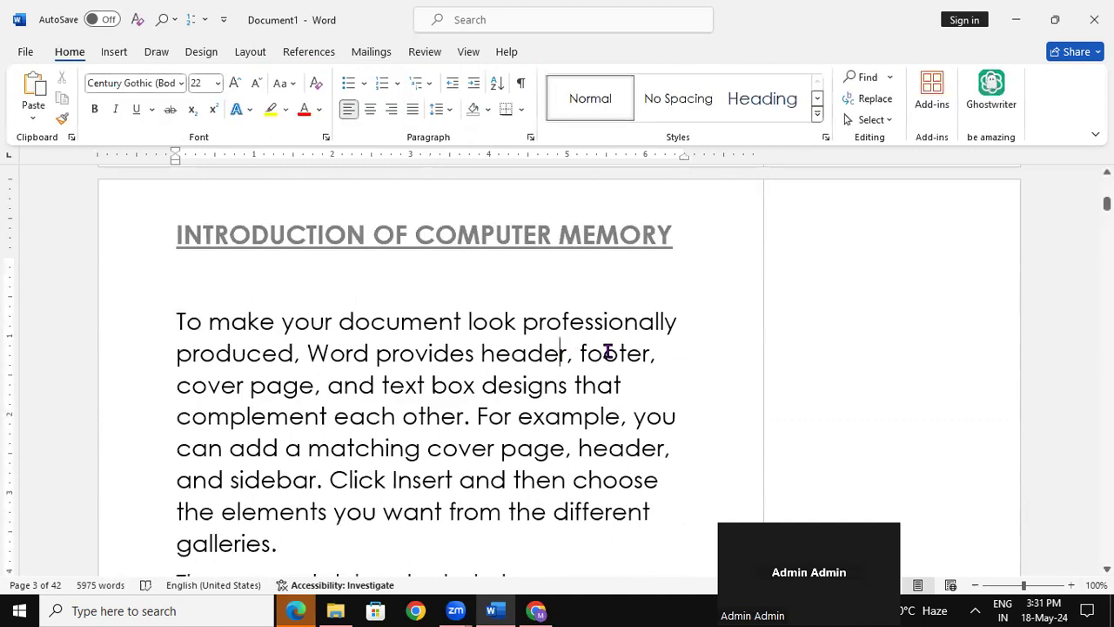
Review the headers of all three sections from page 1 through the top of page 4.
{"action": "key", "text": "Home"}
{"action": "key", "text": "Page_Up"}
{"action": "key", "text": "Page_Up"}
{"action": "key", "text": "Page_Up"}
{"action": "key", "text": "Page_Up"}
{"action": "key", "text": "Page_Up"}
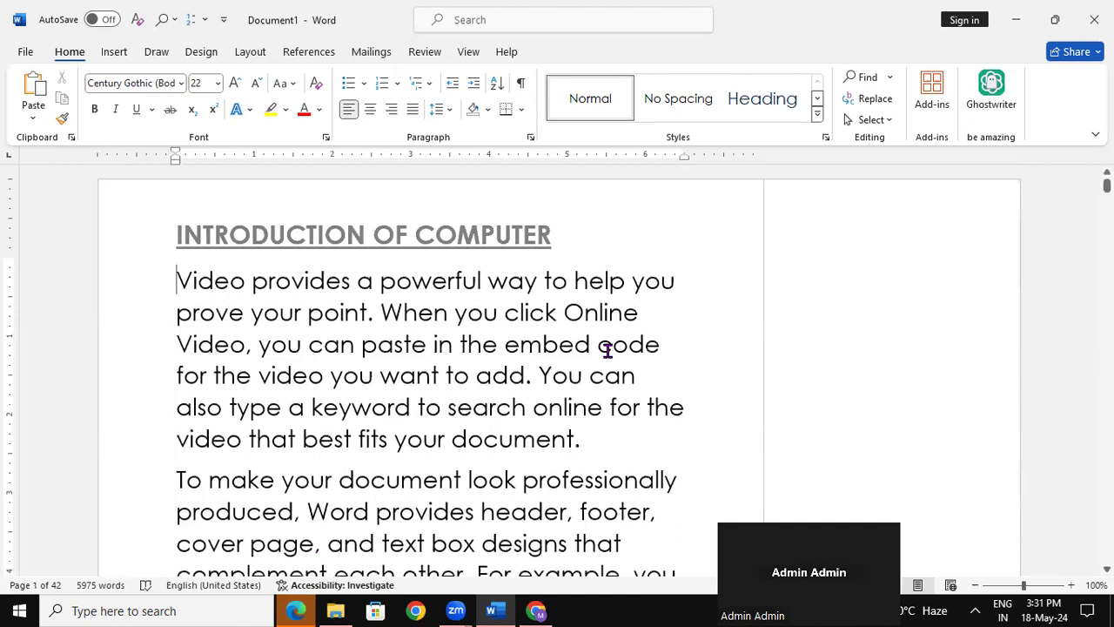
{"action": "key", "text": "Page_Down"}
{"action": "key", "text": "Page_Down"}
{"action": "key", "text": "Page_Down"}
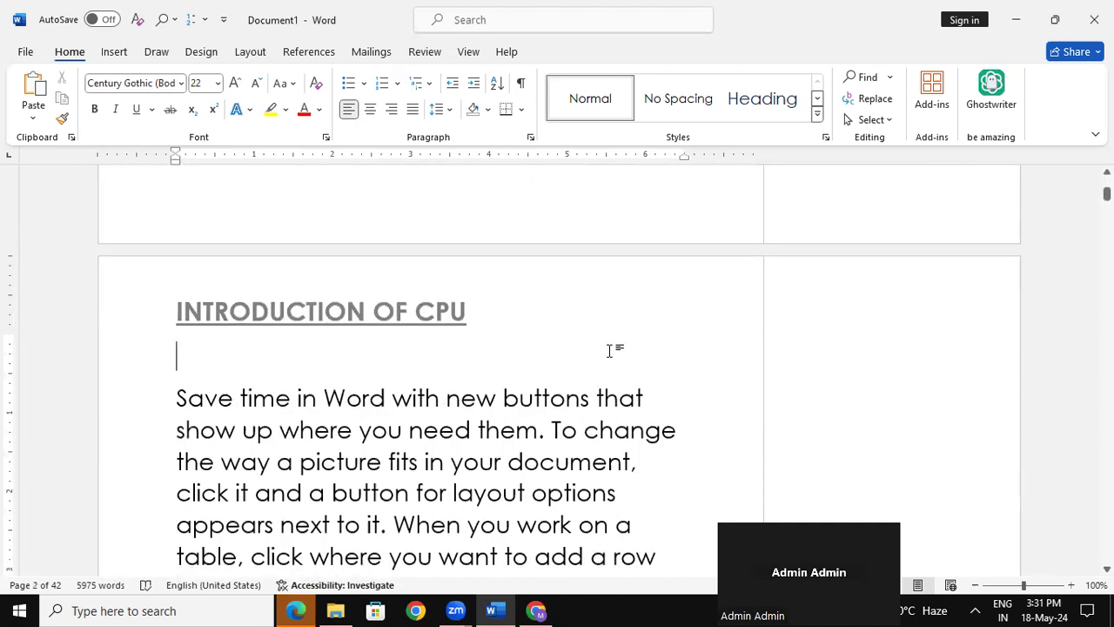
{"action": "scroll", "coordinate": [610, 350], "scroll_direction": "down", "scroll_amount": 10}
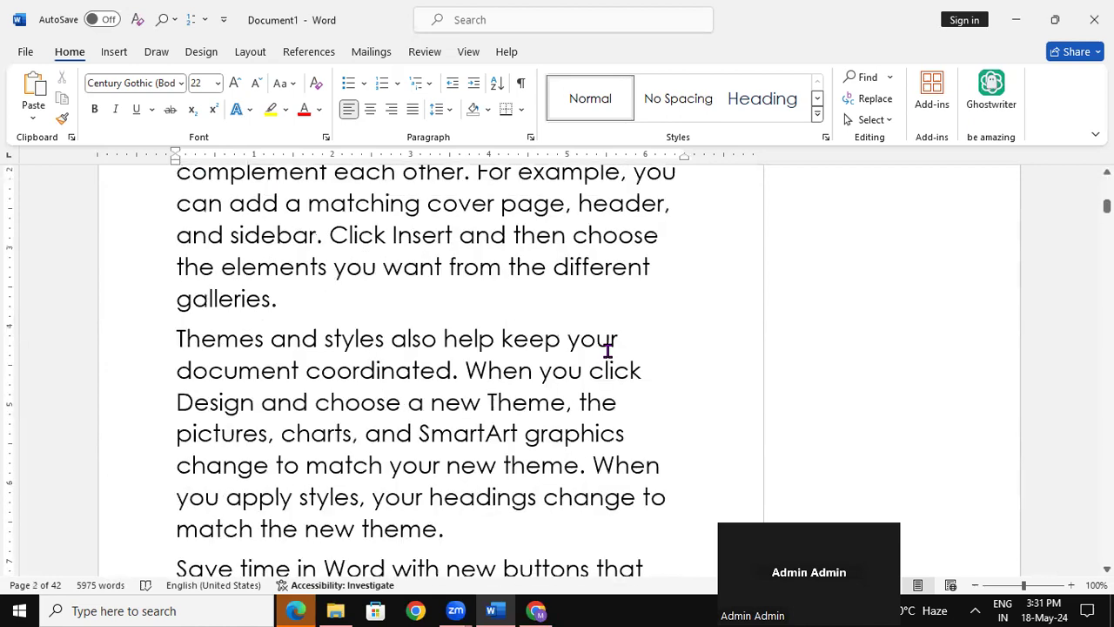
{"action": "scroll", "coordinate": [608, 352], "scroll_direction": "down", "scroll_amount": 5}
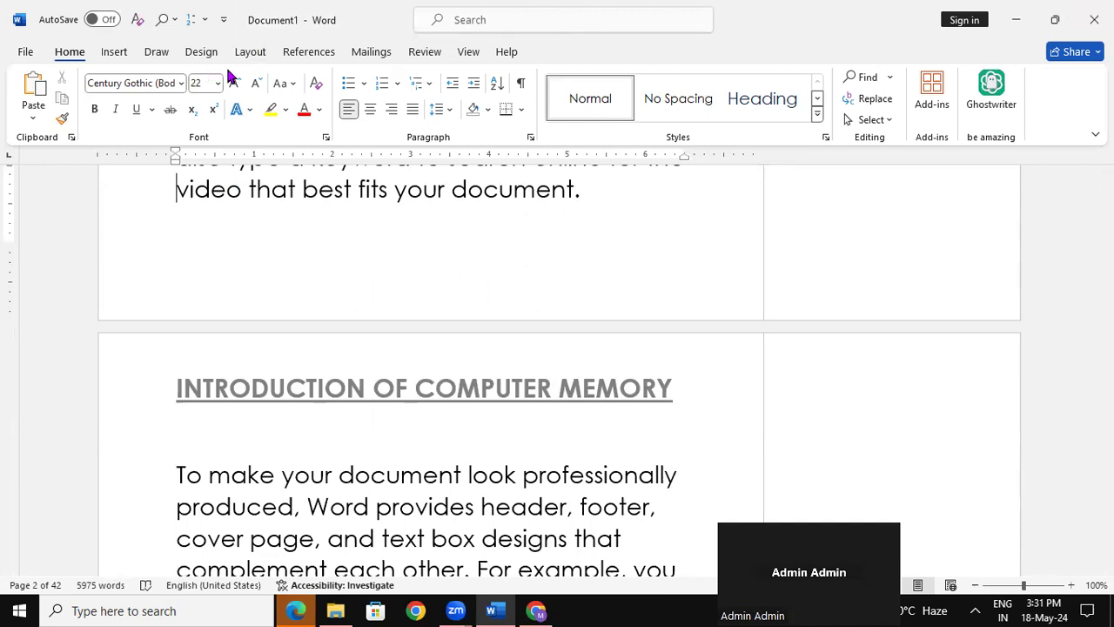
{"action": "left_click", "coordinate": [113, 52]}
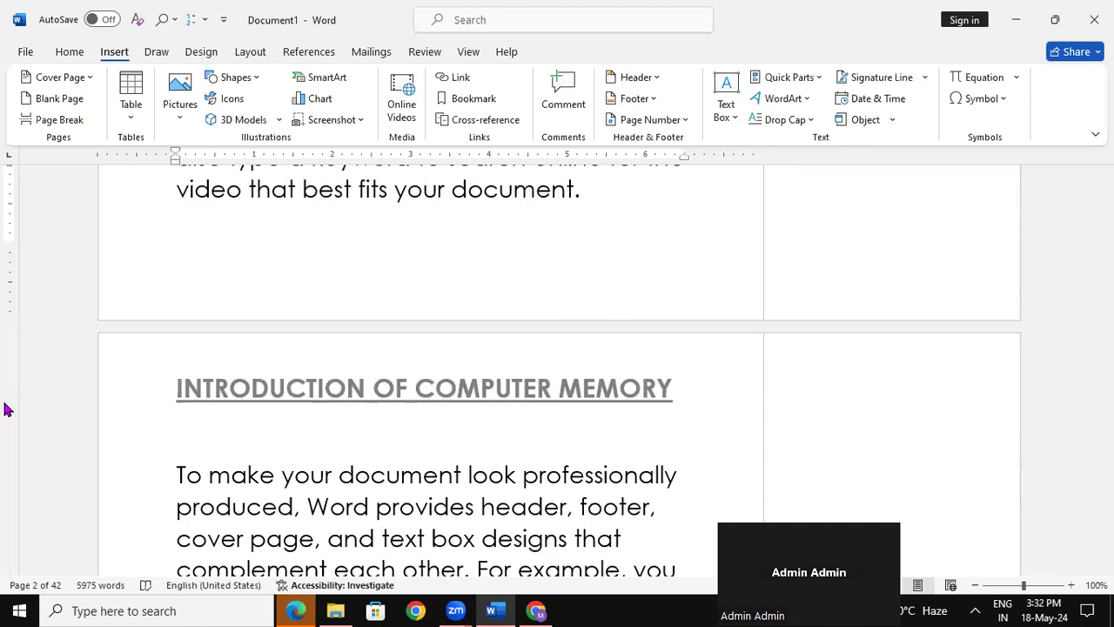
{"action": "scroll", "coordinate": [4, 409], "scroll_direction": "down", "scroll_amount": 5}
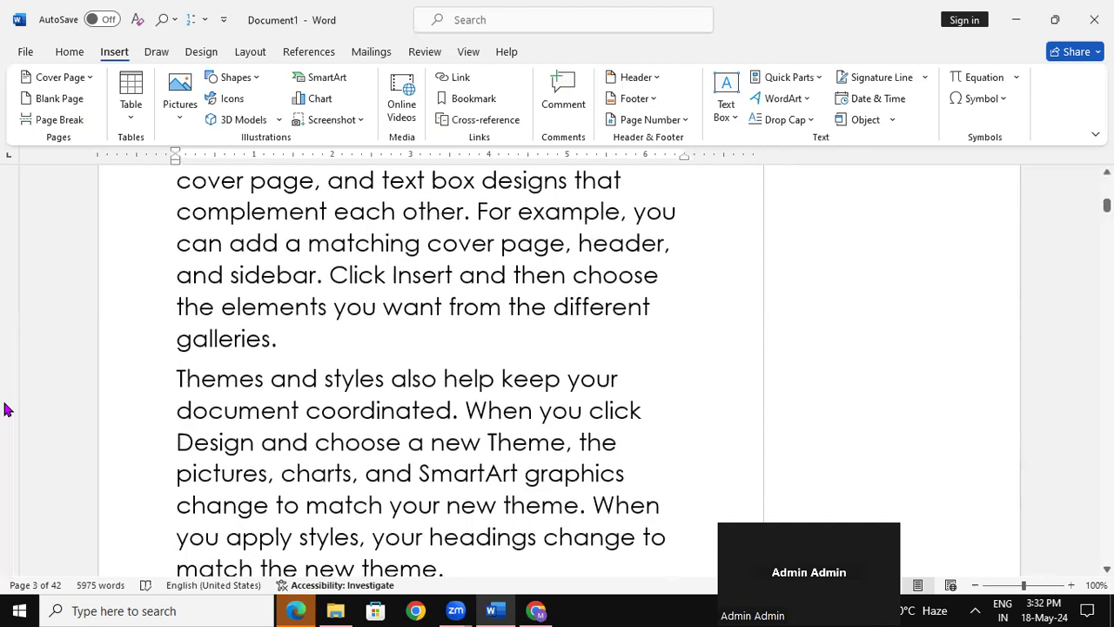
{"action": "scroll", "coordinate": [4, 409], "scroll_direction": "down", "scroll_amount": 5}
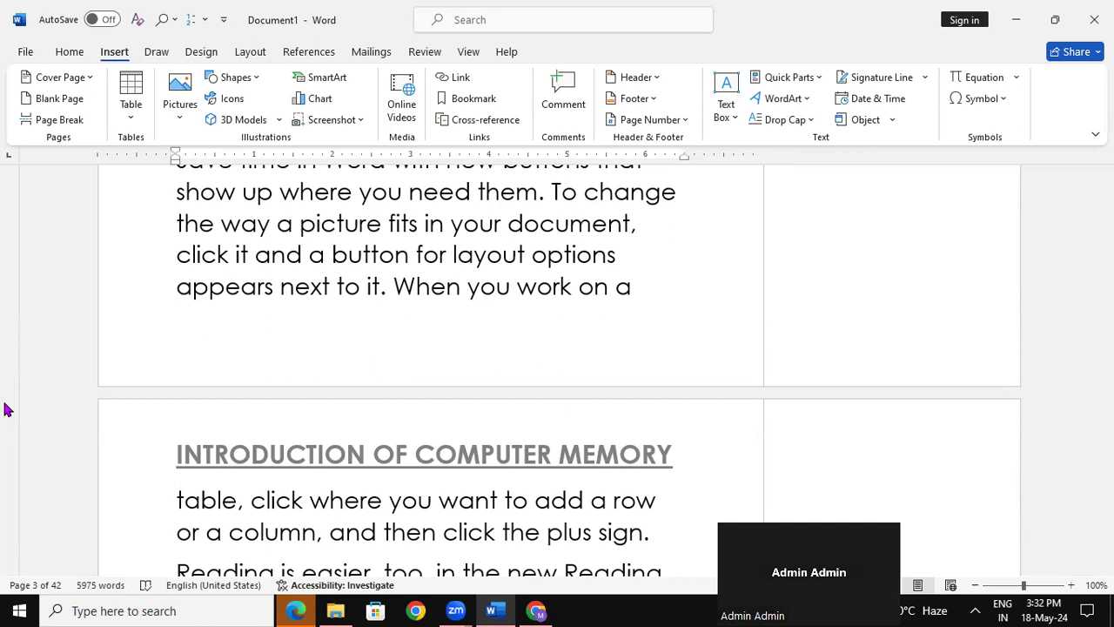
Create a new blank document, fill it with sample text using =RAND(125), and return to its beginning.
{"action": "key", "text": "ctrl+n"}
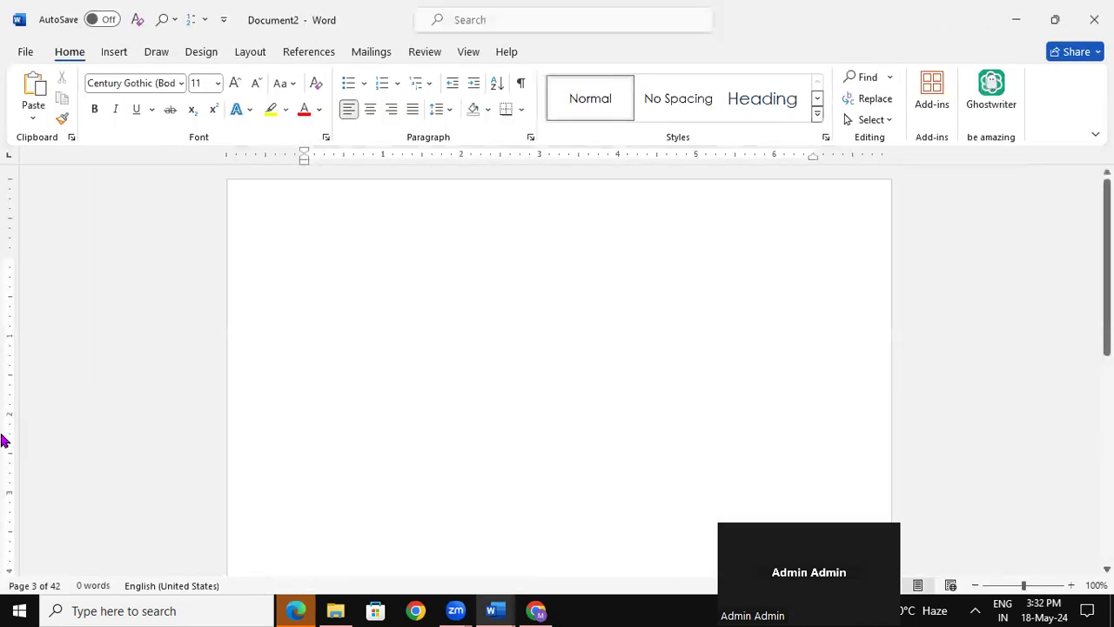
{"action": "type", "text": "="}
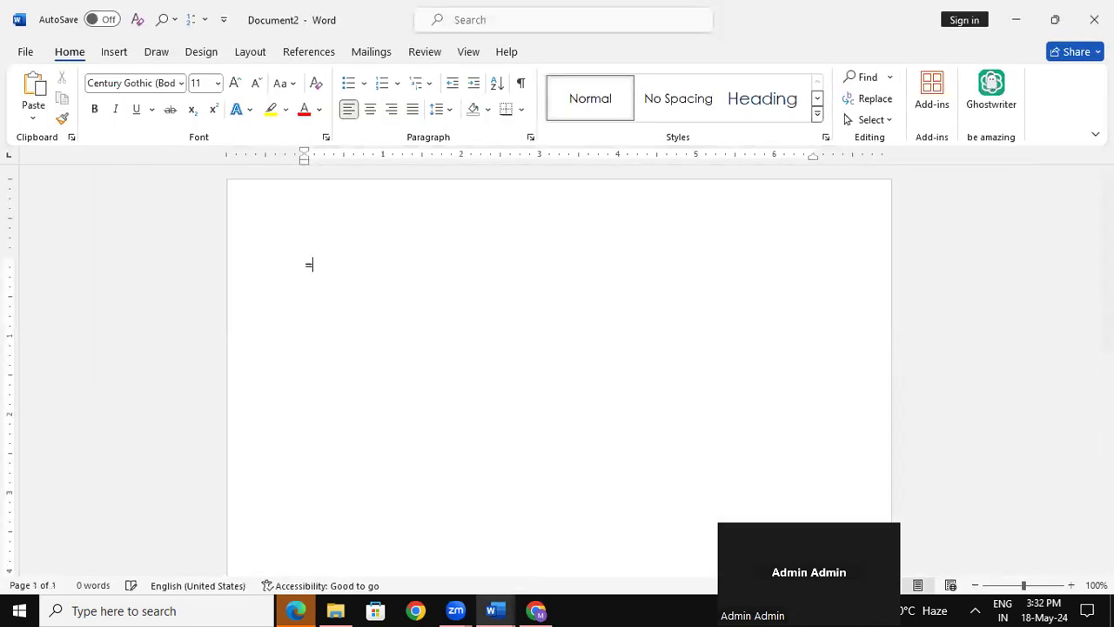
{"action": "type", "text": "RAND"}
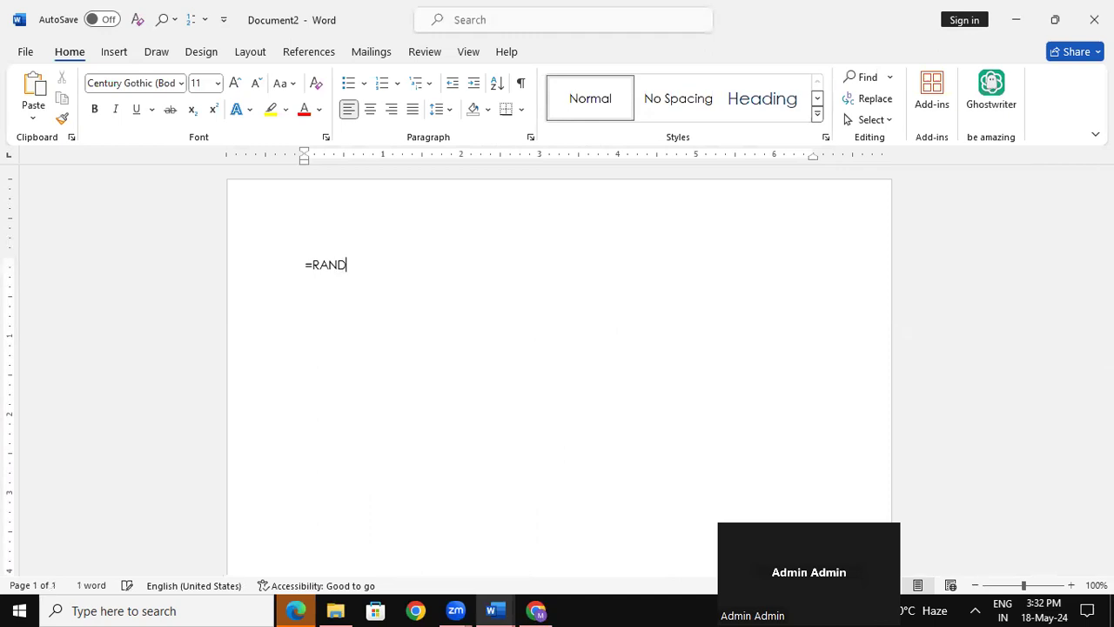
{"action": "type", "text": "(125)"}
{"action": "key", "text": "Return"}
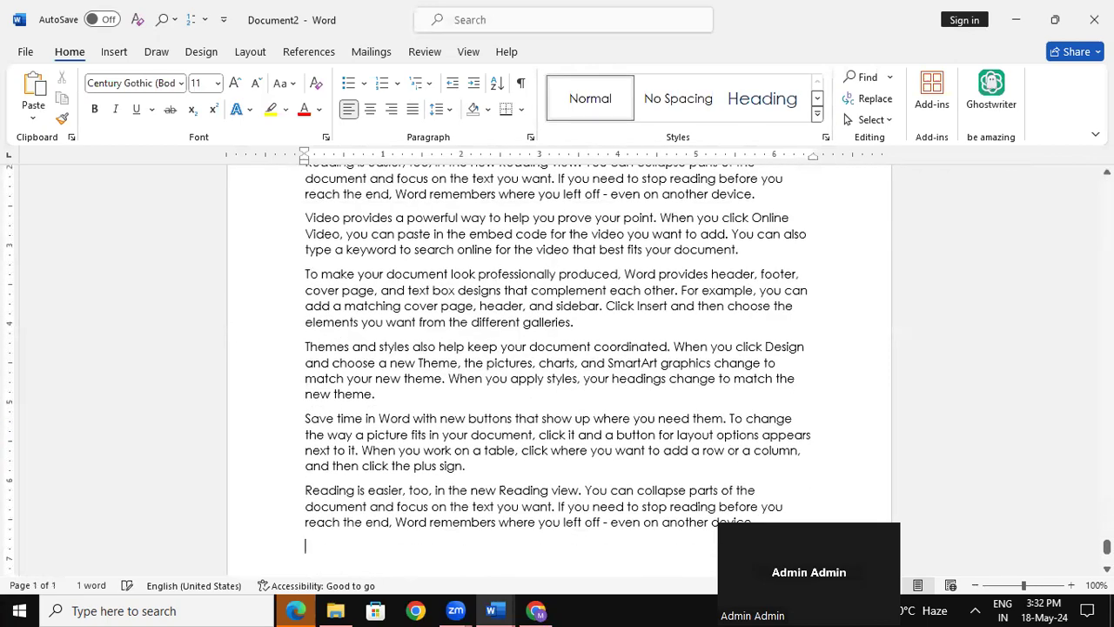
{"action": "scroll", "coordinate": [558, 369], "scroll_direction": "up", "scroll_amount": 20}
{"action": "scroll", "coordinate": [559, 369], "scroll_direction": "up", "scroll_amount": 15}
{"action": "scroll", "coordinate": [559, 369], "scroll_direction": "up", "scroll_amount": 15}
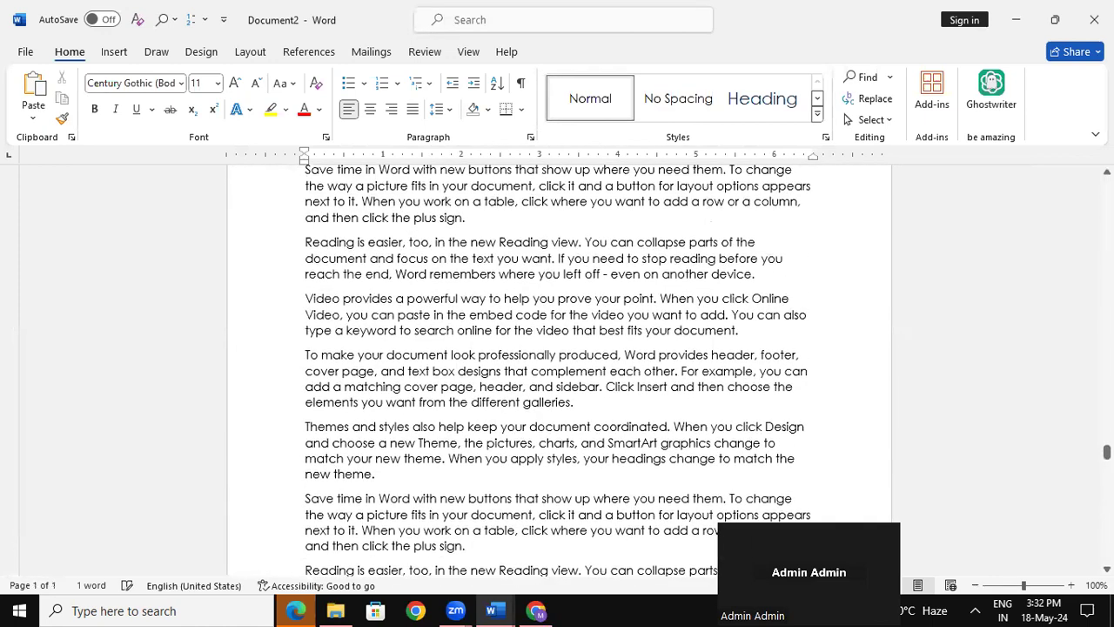
{"action": "key", "text": "ctrl+Home"}
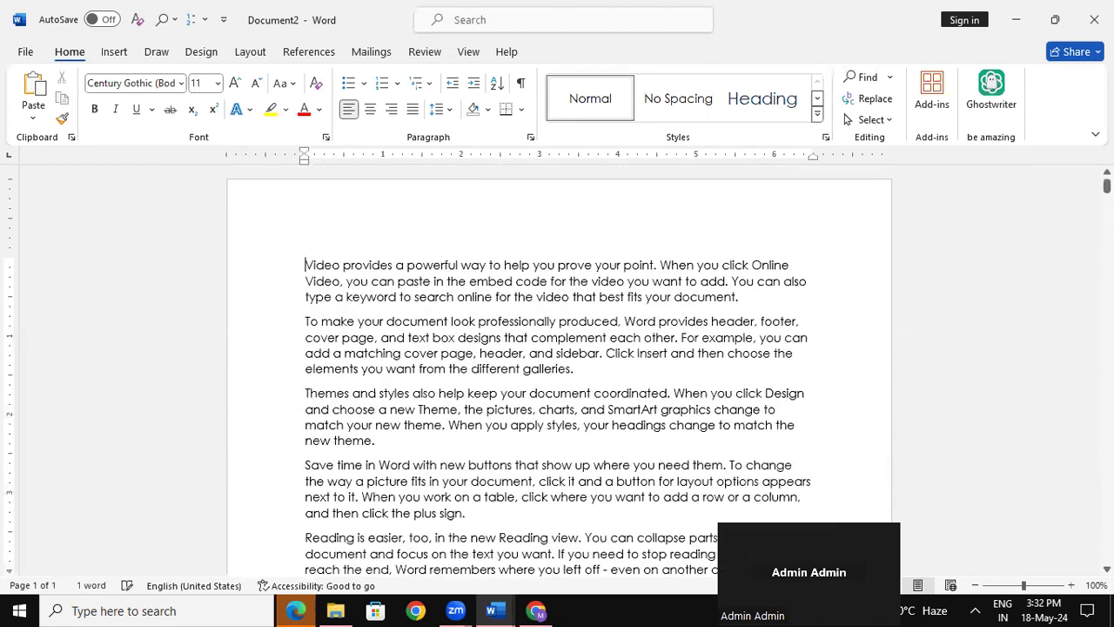
Select all the sample text and insert the built-in Blank footer in the new document.
{"action": "right_click", "coordinate": [35, 607]}
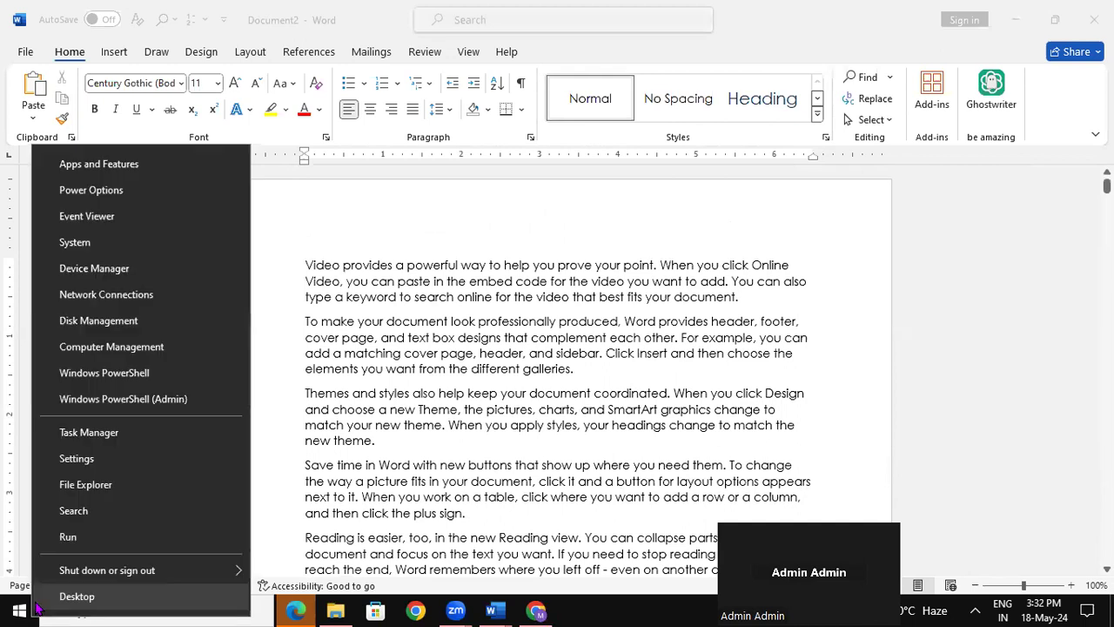
{"action": "left_click", "coordinate": [411, 407]}
{"action": "key", "text": "ctrl+a"}
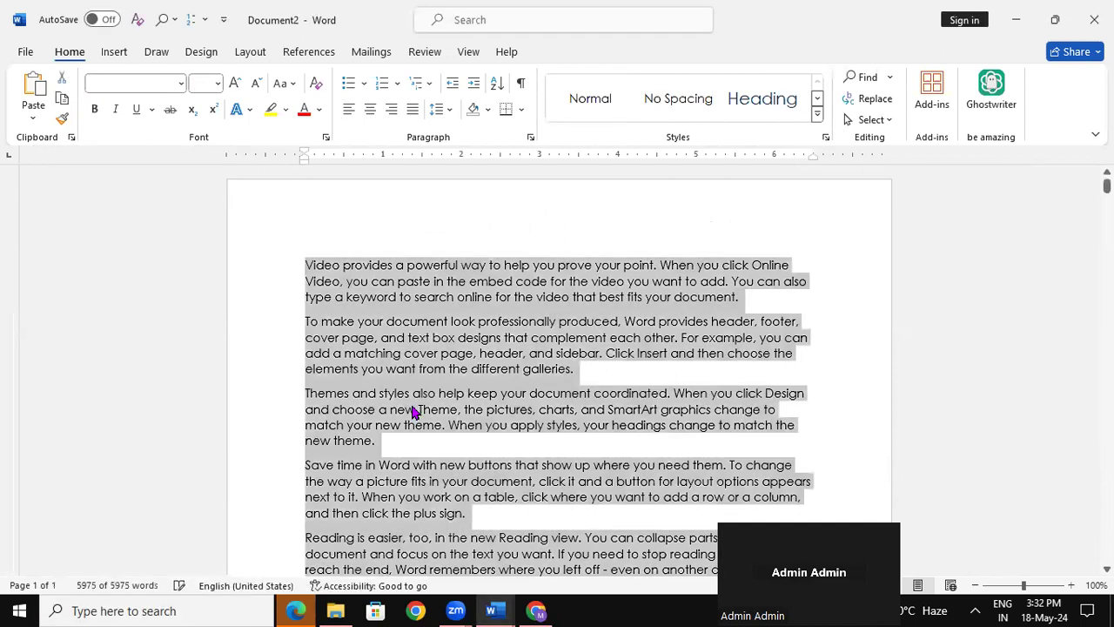
{"action": "left_click", "coordinate": [119, 53]}
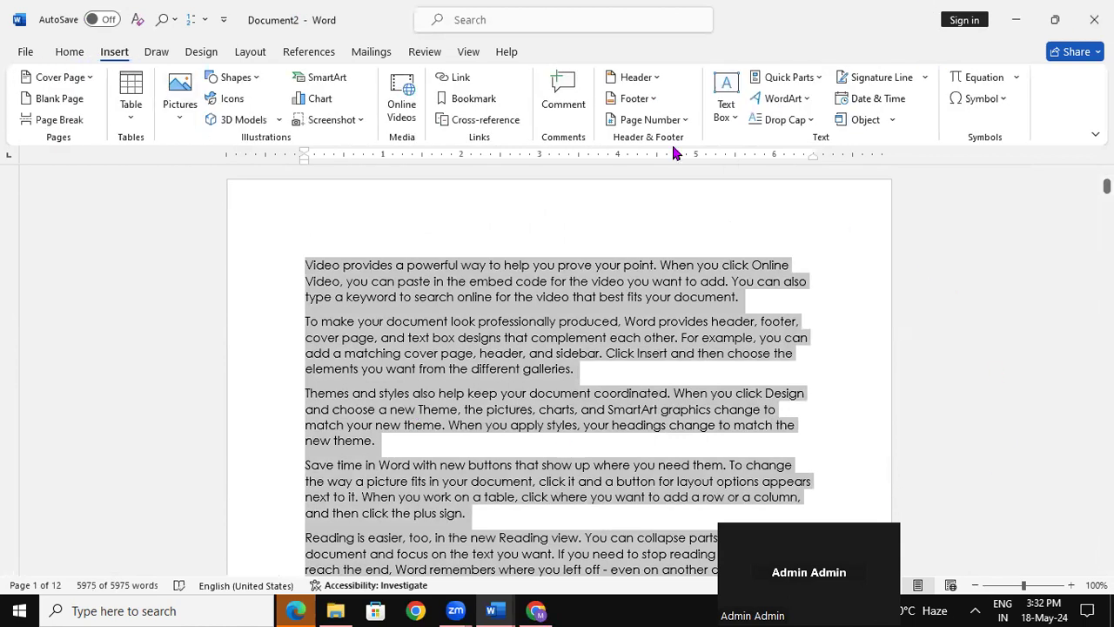
{"action": "left_click", "coordinate": [636, 99]}
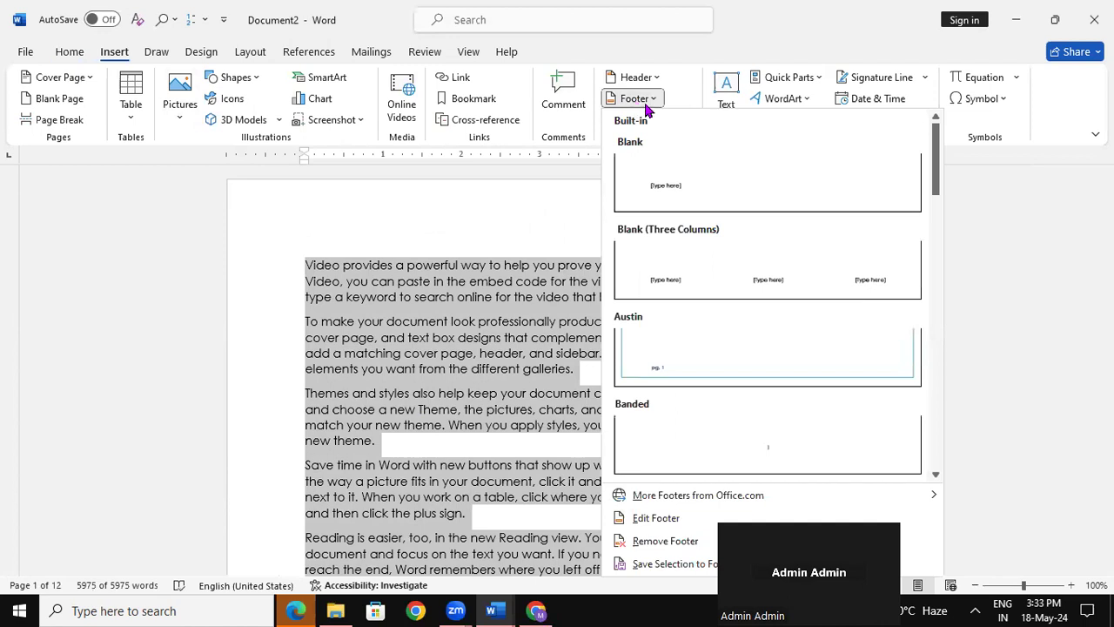
{"action": "left_click", "coordinate": [674, 187]}
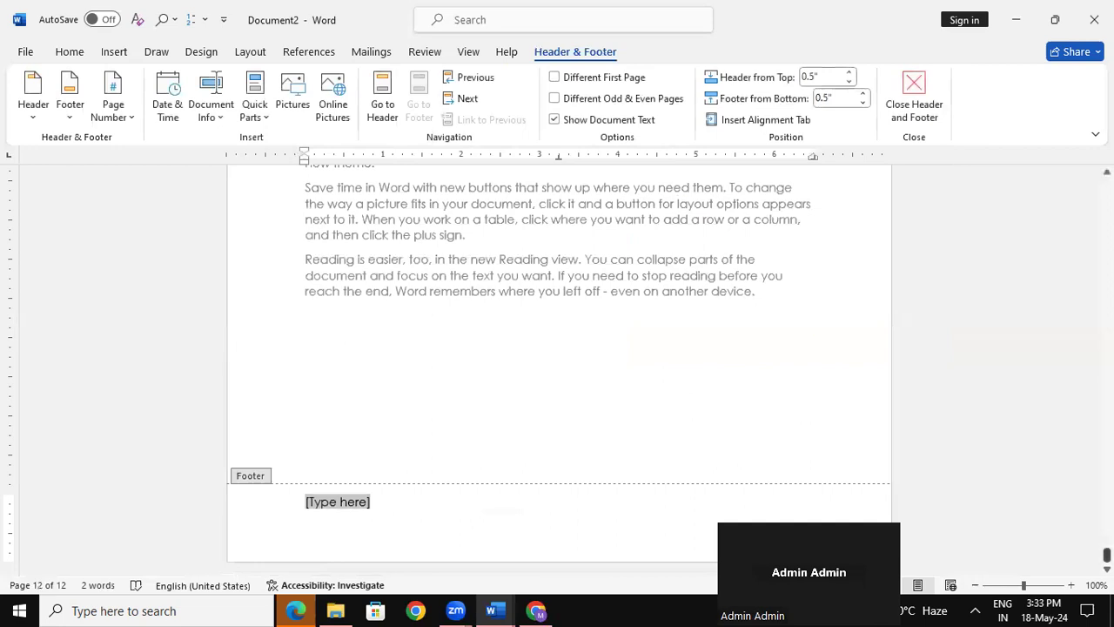
Replace the footer placeholder on page 1 with "PAGE NUMBER -1 COMPUTER".
{"action": "scroll", "coordinate": [557, 365], "scroll_direction": "up", "scroll_amount": 10}
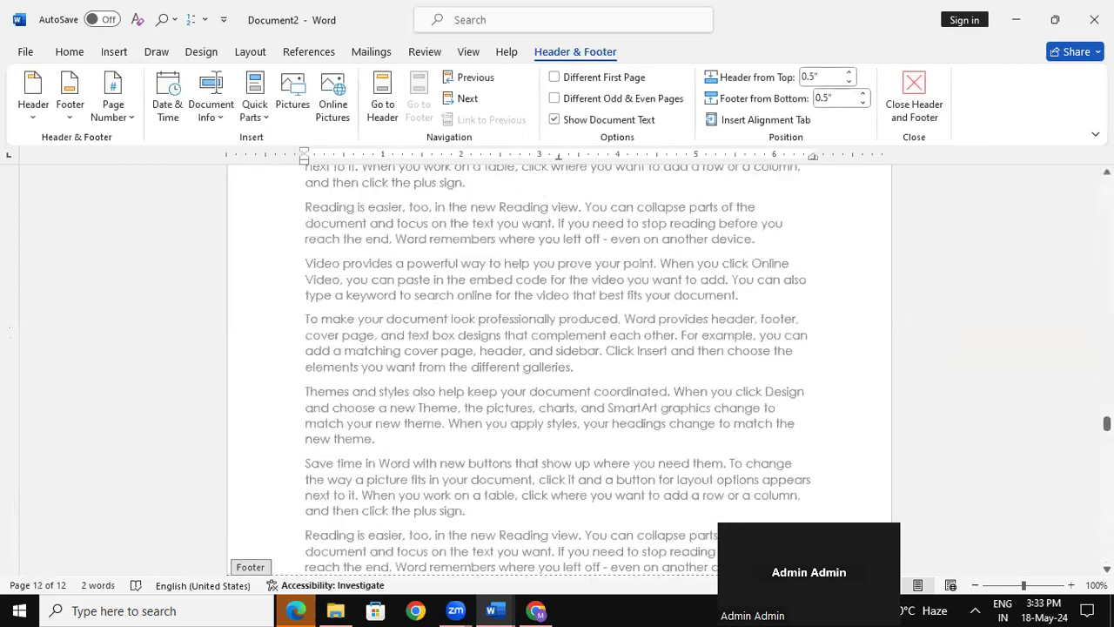
{"action": "left_click_drag", "start_coordinate": [1107, 424], "coordinate": [1107, 185]}
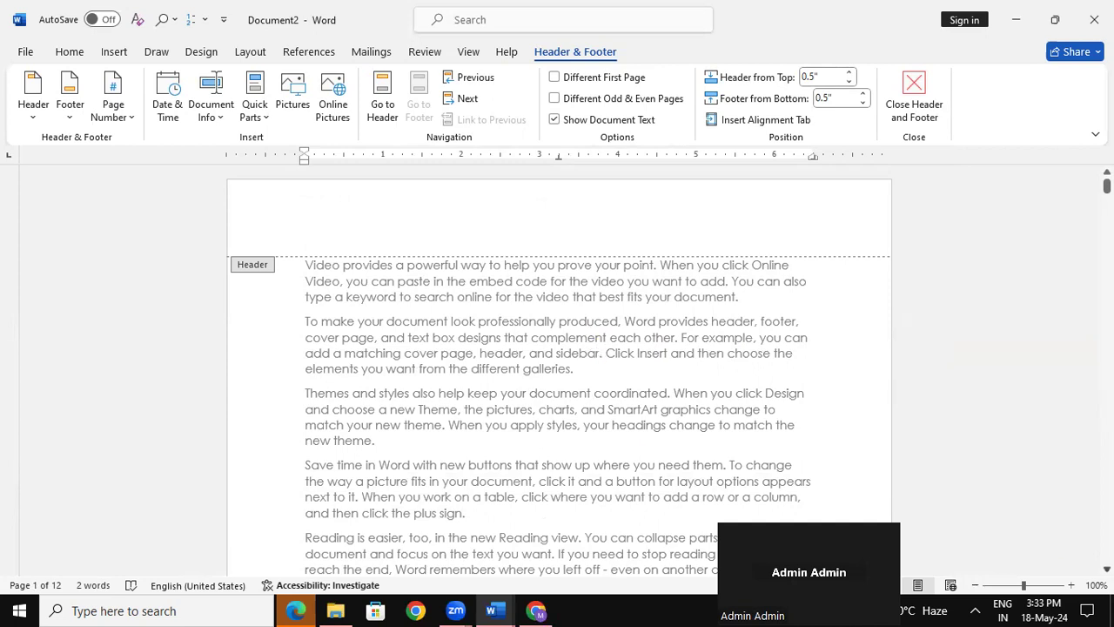
{"action": "scroll", "coordinate": [557, 365], "scroll_direction": "down", "scroll_amount": 6}
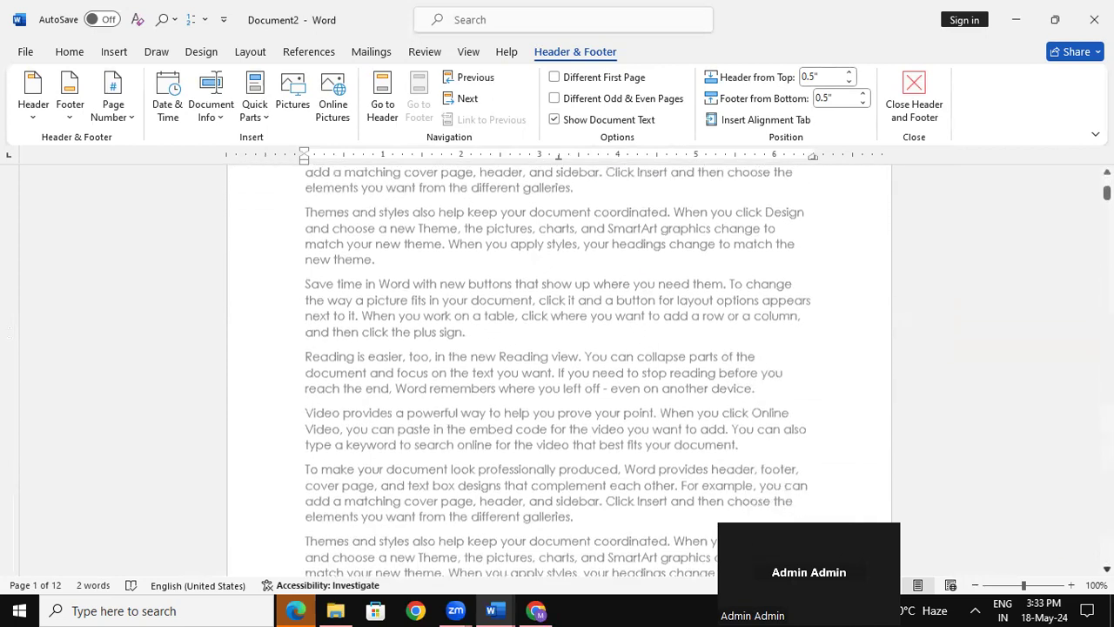
{"action": "scroll", "coordinate": [557, 366], "scroll_direction": "down", "scroll_amount": 2}
{"action": "scroll", "coordinate": [557, 366], "scroll_direction": "down", "scroll_amount": 3}
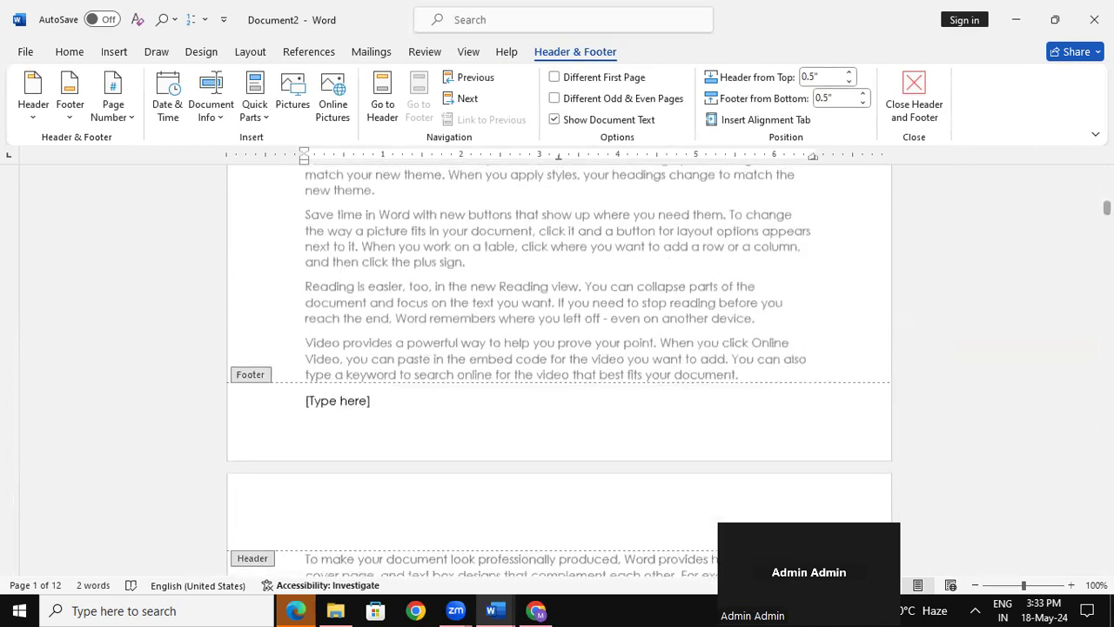
{"action": "left_click", "coordinate": [356, 383]}
{"action": "type", "text": "P"}
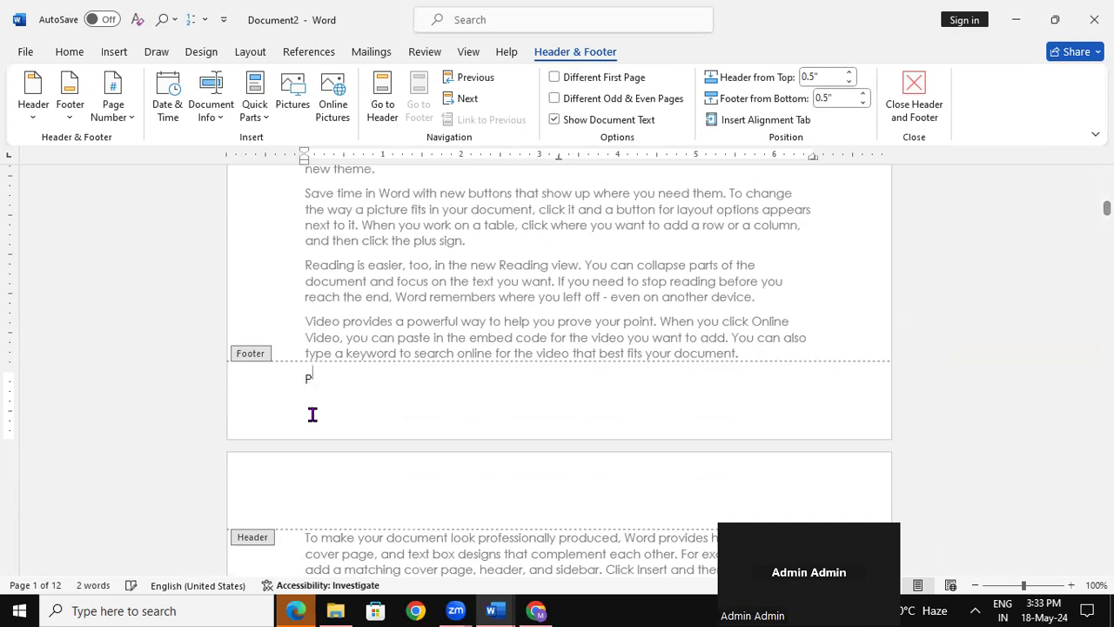
{"action": "type", "text": "AGE NUMBER"}
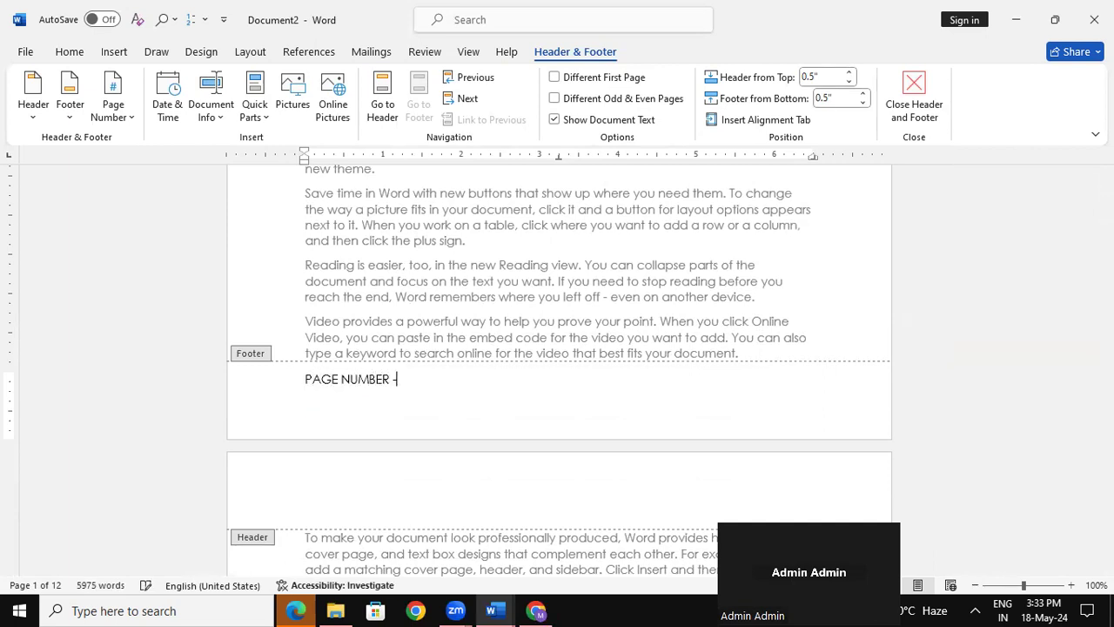
{"action": "type", "text": " -1 COMP"}
Enlarge the whole footer line by six font-size steps, make it bold and underlined, and return to the body text.
{"action": "key", "text": "shift+Left"}
{"action": "key", "text": "shift+Left"}
{"action": "key", "text": "shift+Left"}
{"action": "key", "text": "shift+Left"}
{"action": "key", "text": "shift+Left"}
{"action": "key", "text": "shift+Left"}
{"action": "key", "text": "shift+Left"}
{"action": "key", "text": "shift+Left"}
{"action": "key", "text": "shift+Left"}
{"action": "key", "text": "shift+Left"}
{"action": "key", "text": "shift+Left"}
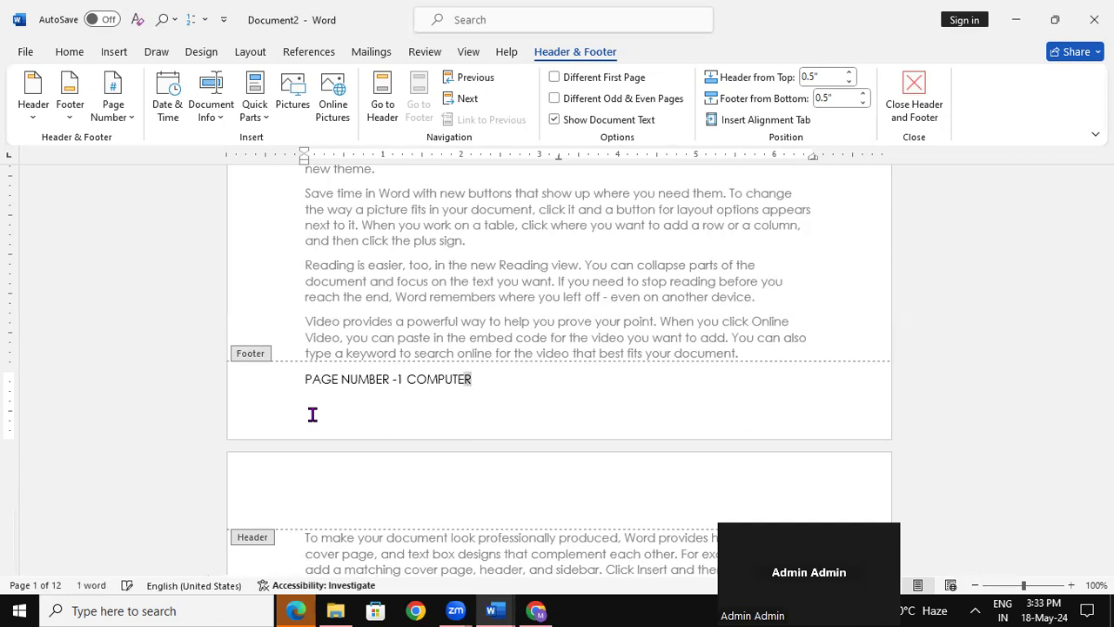
{"action": "key", "text": "shift+Left"}
{"action": "key", "text": "shift+Left"}
{"action": "key", "text": "shift+Left"}
{"action": "key", "text": "shift+Left"}
{"action": "key", "text": "shift+Left"}
{"action": "key", "text": "shift+Left"}
{"action": "key", "text": "shift+Left"}
{"action": "key", "text": "shift+Left"}
{"action": "key", "text": "shift+Left"}
{"action": "key", "text": "shift+Left"}
{"action": "key", "text": "shift+Left"}
{"action": "key", "text": "shift+Left"}
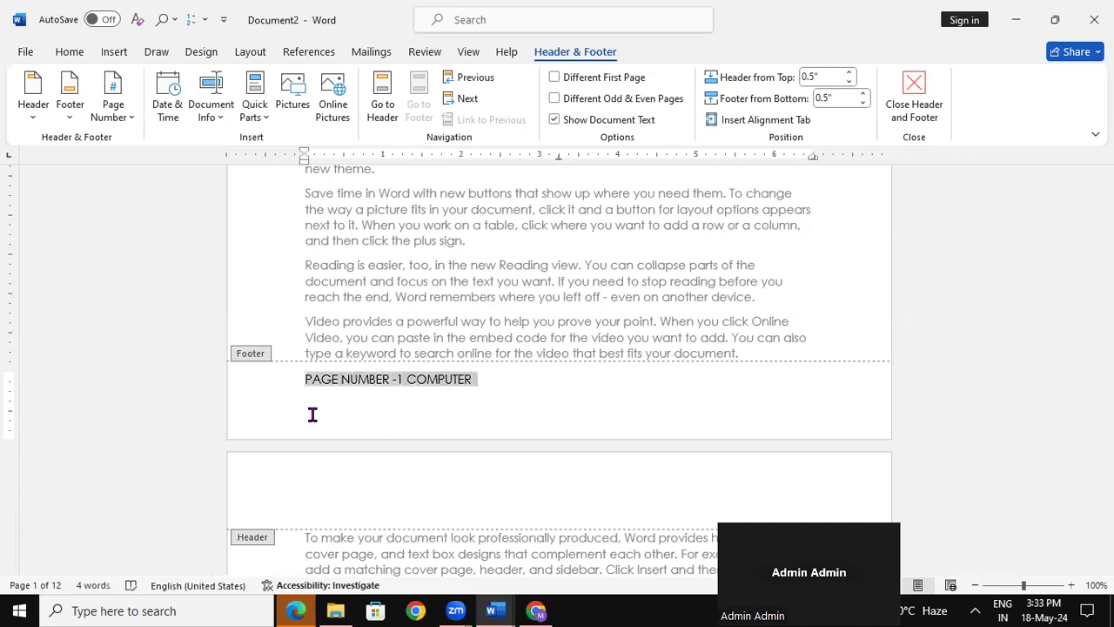
{"action": "key", "text": "ctrl+shift+period"}
{"action": "key", "text": "ctrl+shift+period"}
{"action": "key", "text": "ctrl+shift+period"}
{"action": "key", "text": "ctrl+shift+period"}
{"action": "key", "text": "ctrl+shift+period"}
{"action": "key", "text": "ctrl+shift+period"}
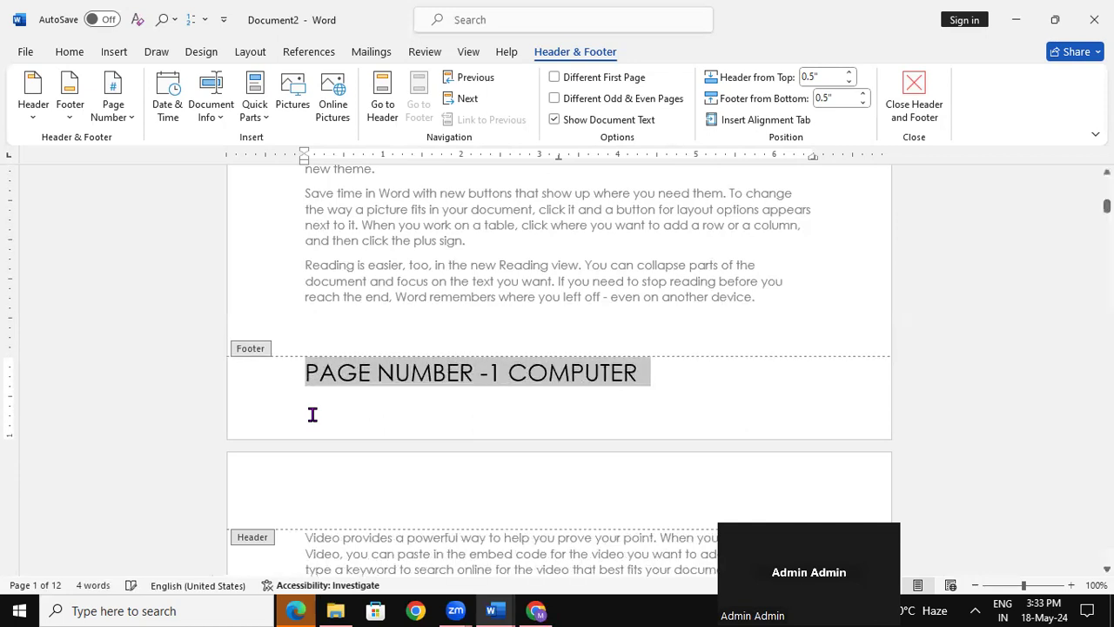
{"action": "key", "text": "ctrl+b"}
{"action": "key", "text": "ctrl+u"}
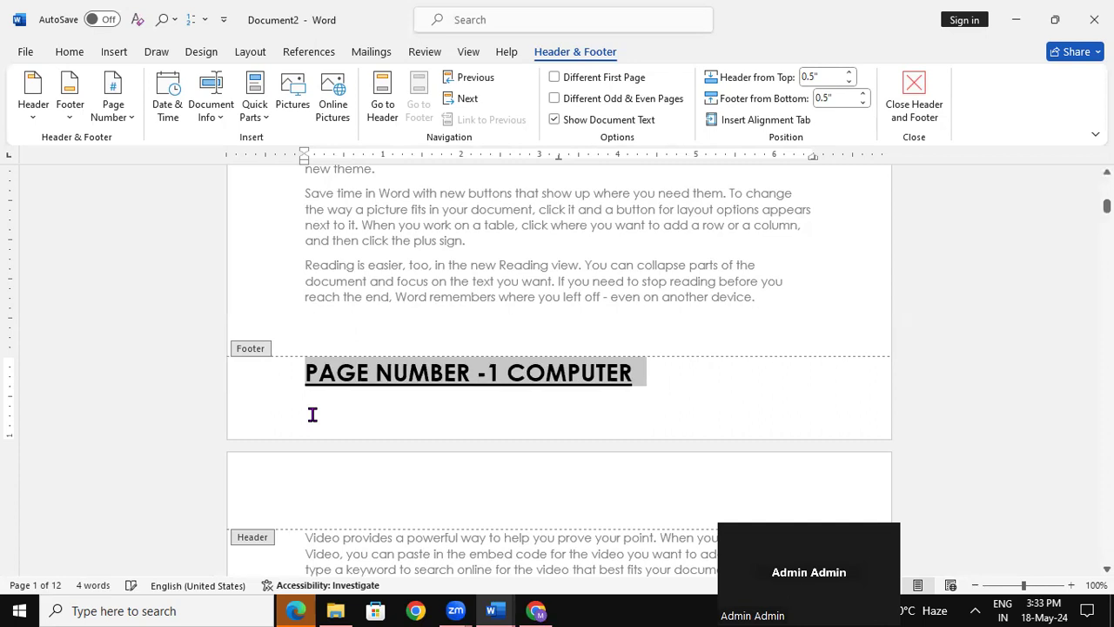
{"action": "double_click", "coordinate": [583, 303]}
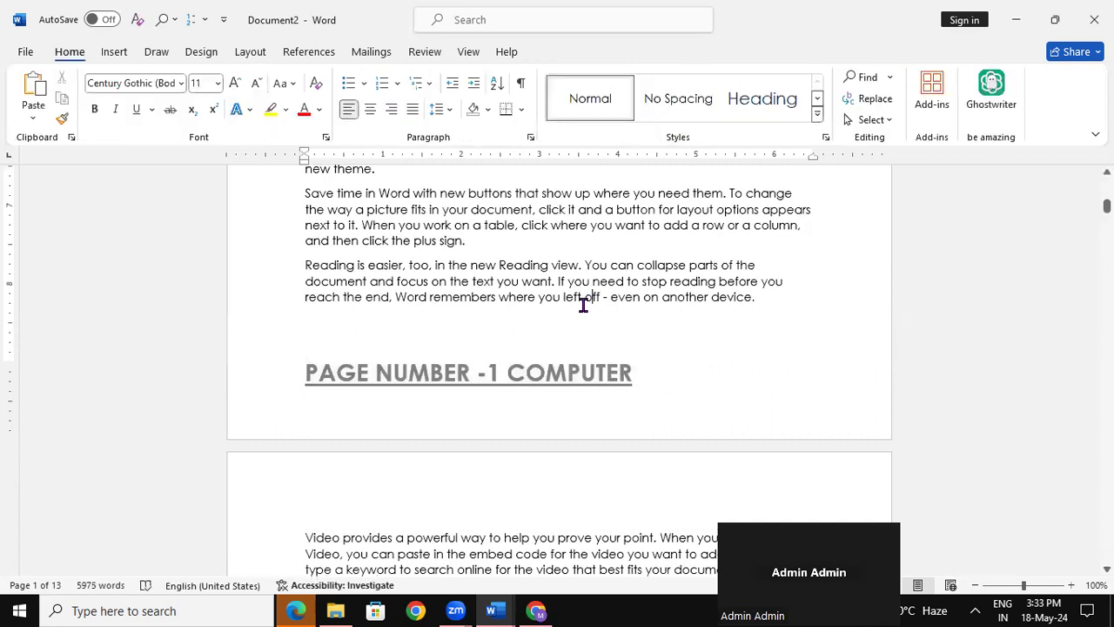
Review the footers at the bottom of the first three pages and return to the end of page 1.
{"action": "scroll", "coordinate": [583, 305], "scroll_direction": "down", "scroll_amount": 4}
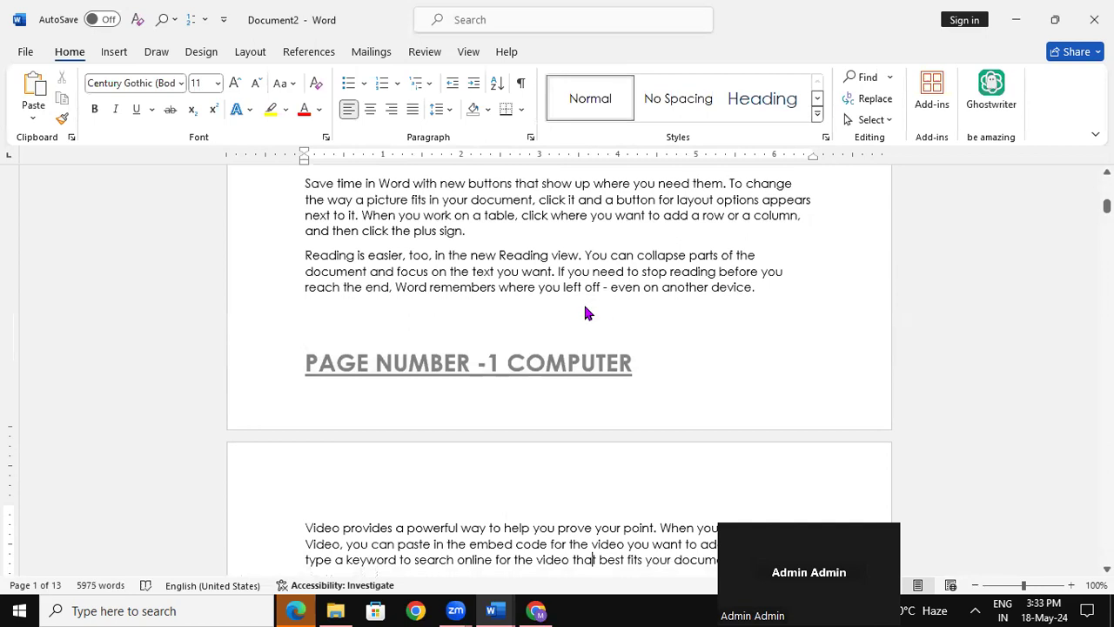
{"action": "scroll", "coordinate": [583, 305], "scroll_direction": "down", "scroll_amount": 10}
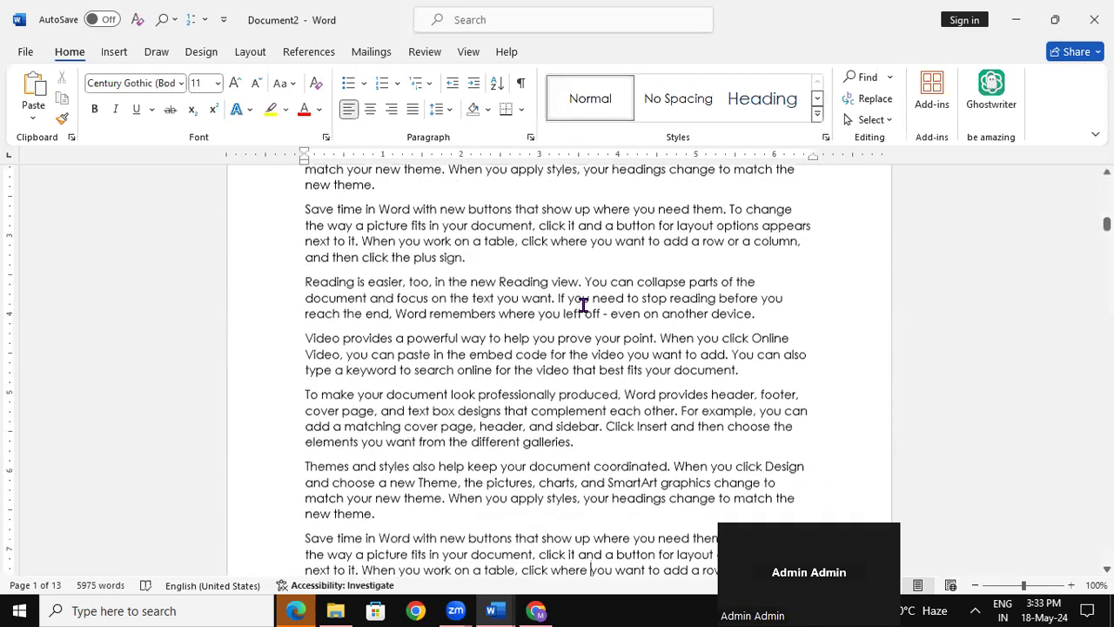
{"action": "scroll", "coordinate": [583, 304], "scroll_direction": "down", "scroll_amount": 7}
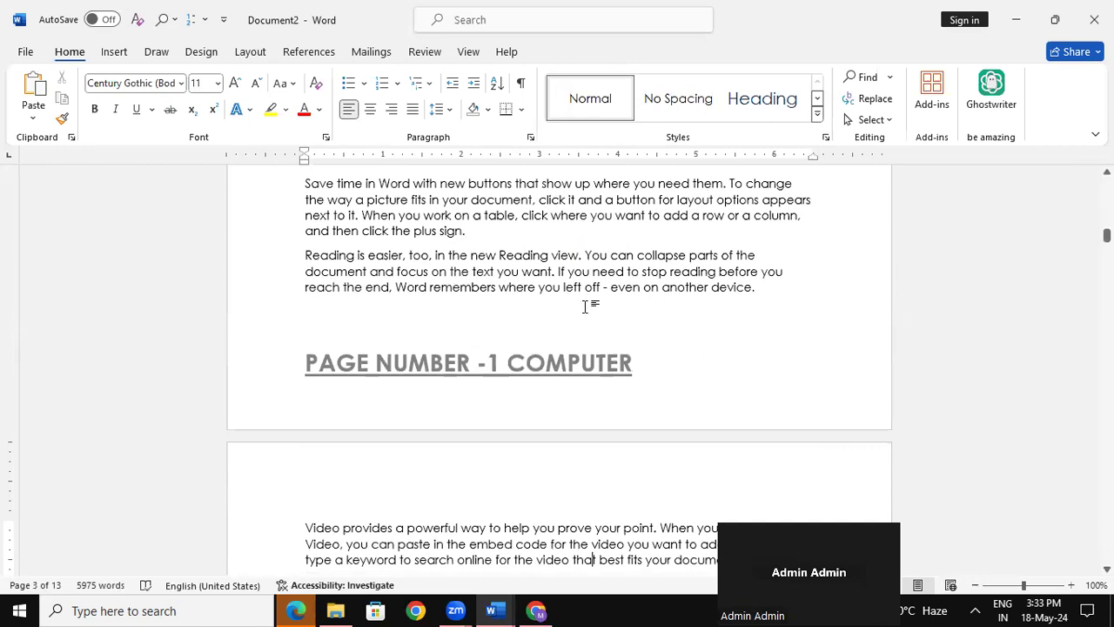
{"action": "scroll", "coordinate": [584, 304], "scroll_direction": "up", "scroll_amount": 5}
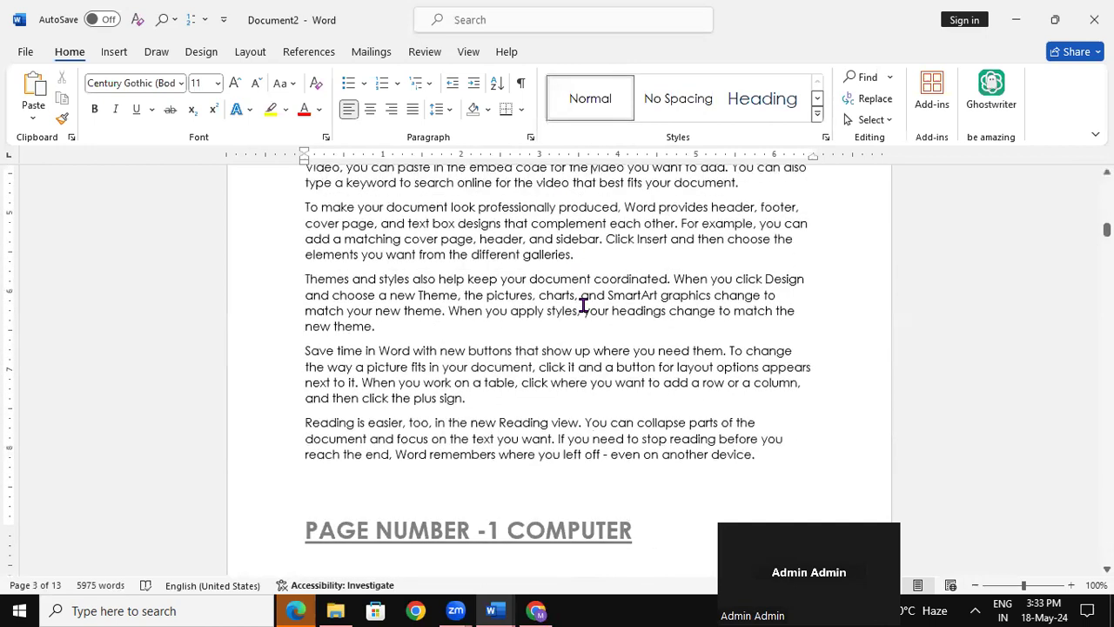
{"action": "scroll", "coordinate": [585, 304], "scroll_direction": "up", "scroll_amount": 10}
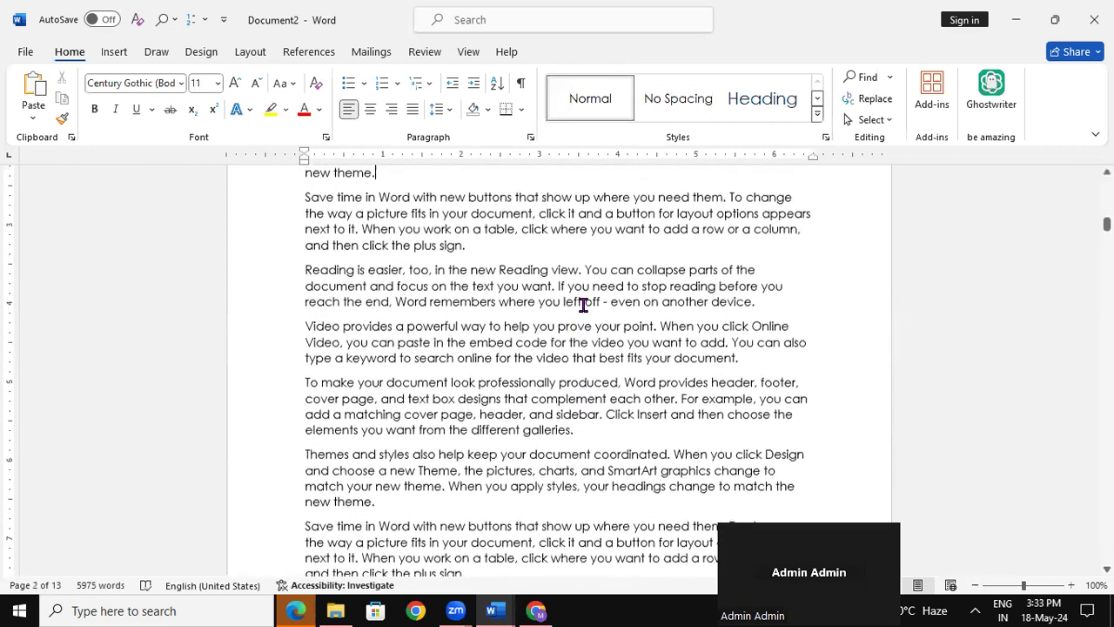
{"action": "scroll", "coordinate": [587, 309], "scroll_direction": "down", "scroll_amount": 7}
{"action": "scroll", "coordinate": [583, 305], "scroll_direction": "up", "scroll_amount": 2}
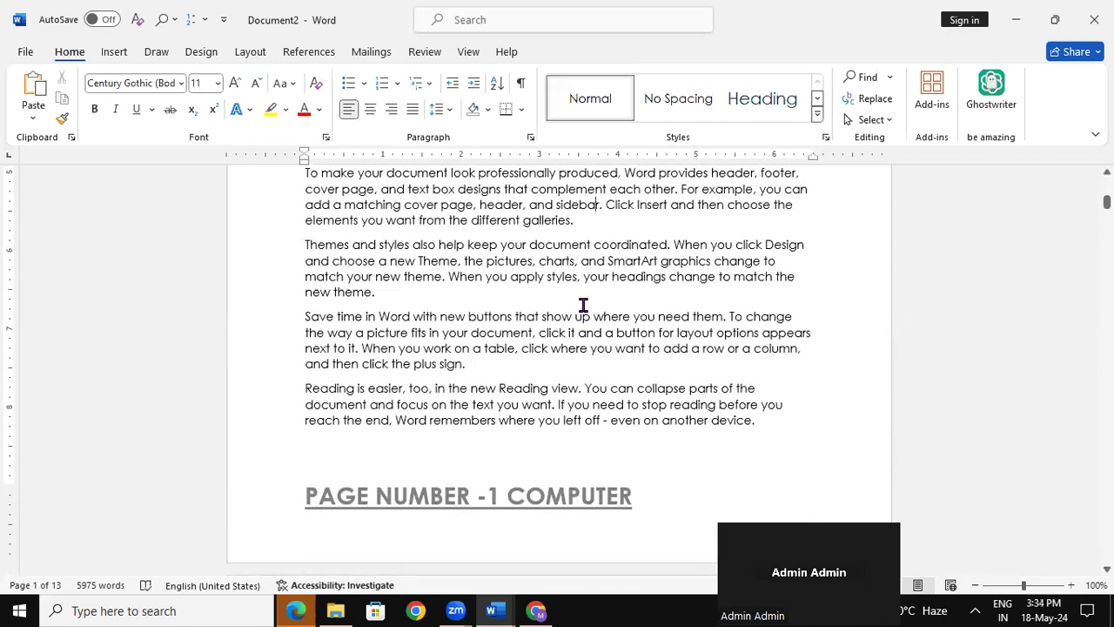
Insert a Next Page section break after the last paragraph on page 1.
{"action": "left_click", "coordinate": [773, 425]}
{"action": "left_click", "coordinate": [249, 54]}
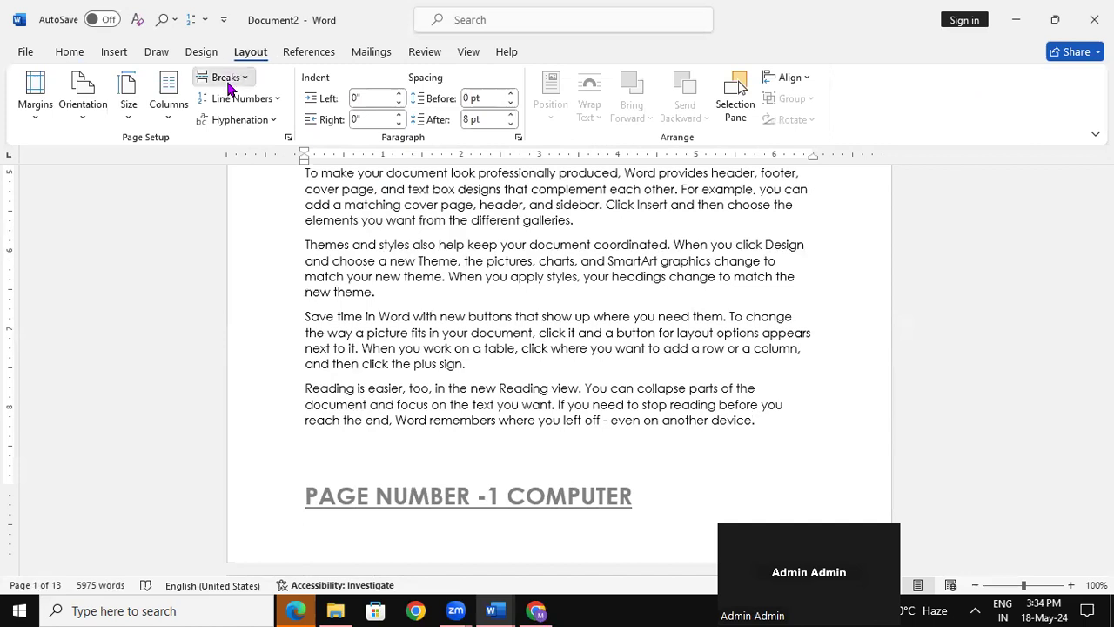
{"action": "left_click", "coordinate": [230, 86]}
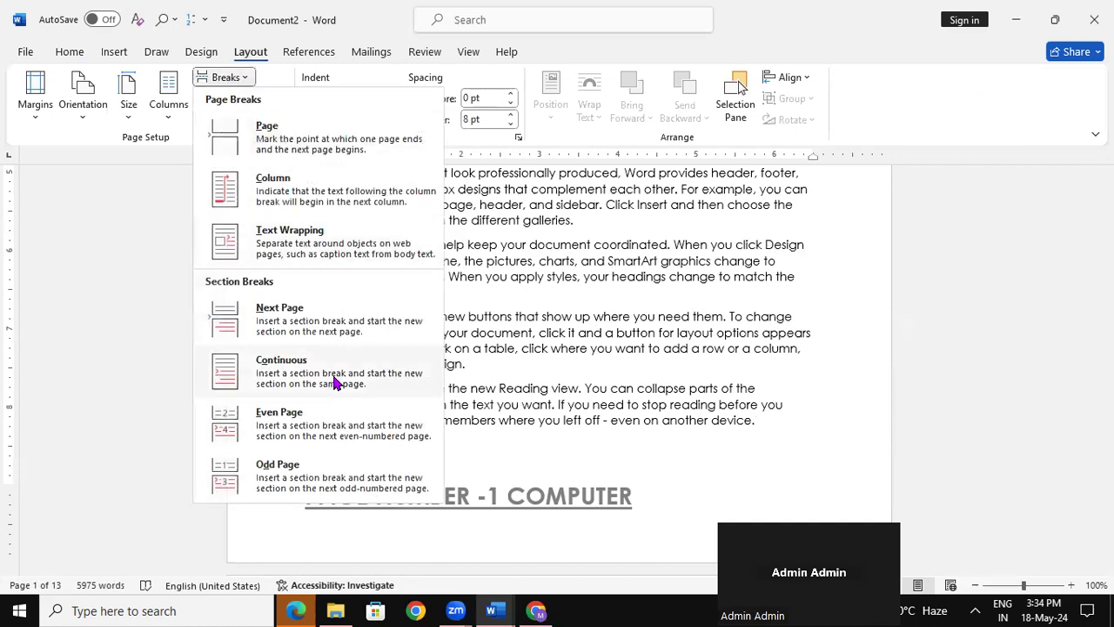
{"action": "left_click", "coordinate": [315, 326]}
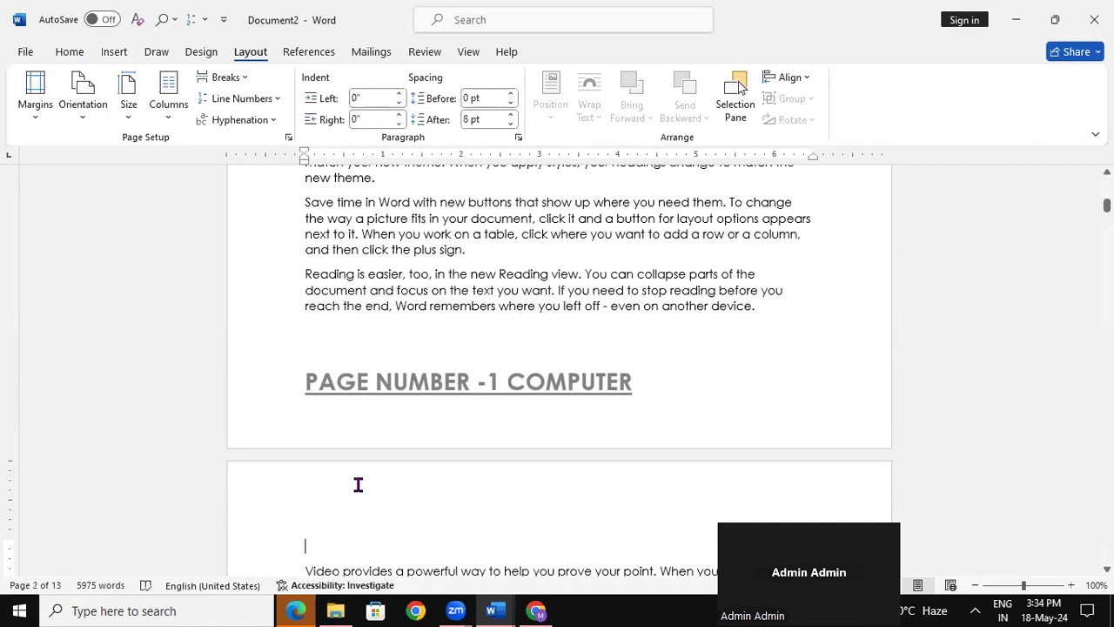
Unlink the section 2 footer on page 2 from the previous section and delete the number 1 from its text.
{"action": "scroll", "coordinate": [357, 485], "scroll_direction": "down", "scroll_amount": 10}
{"action": "scroll", "coordinate": [358, 485], "scroll_direction": "down", "scroll_amount": 9}
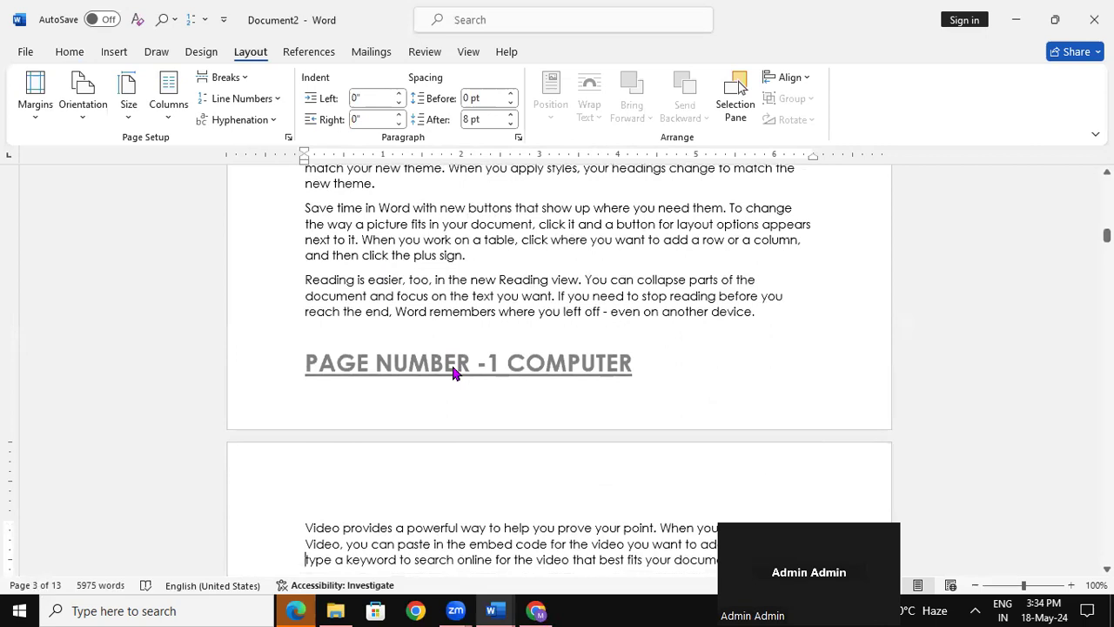
{"action": "double_click", "coordinate": [452, 372]}
{"action": "left_click", "coordinate": [503, 121]}
{"action": "left_click", "coordinate": [496, 495]}
{"action": "key", "text": "BackSpace"}
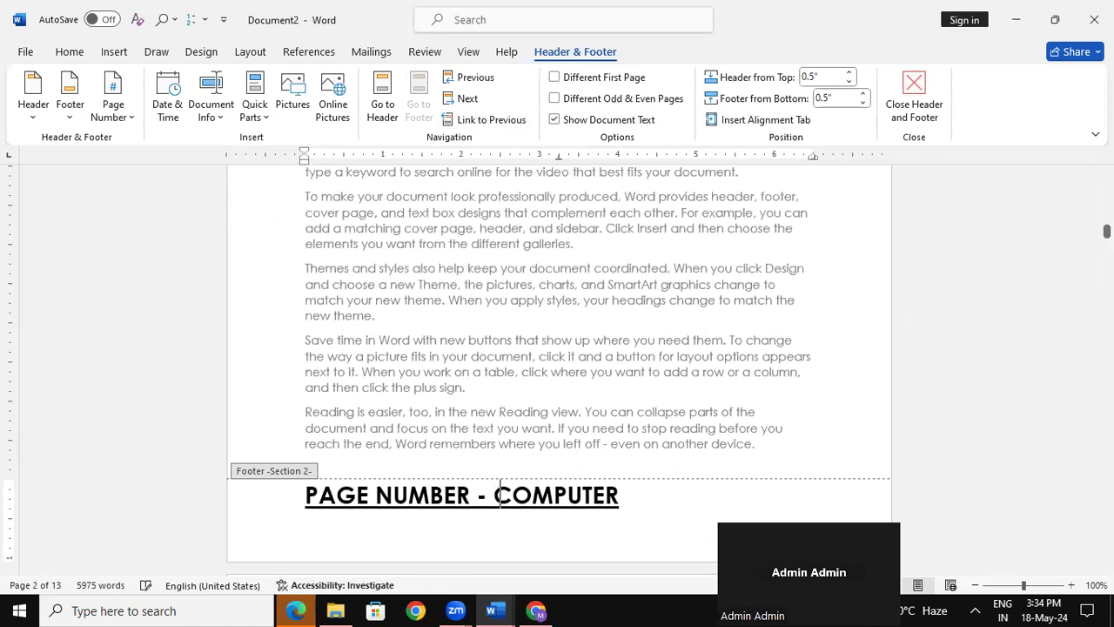